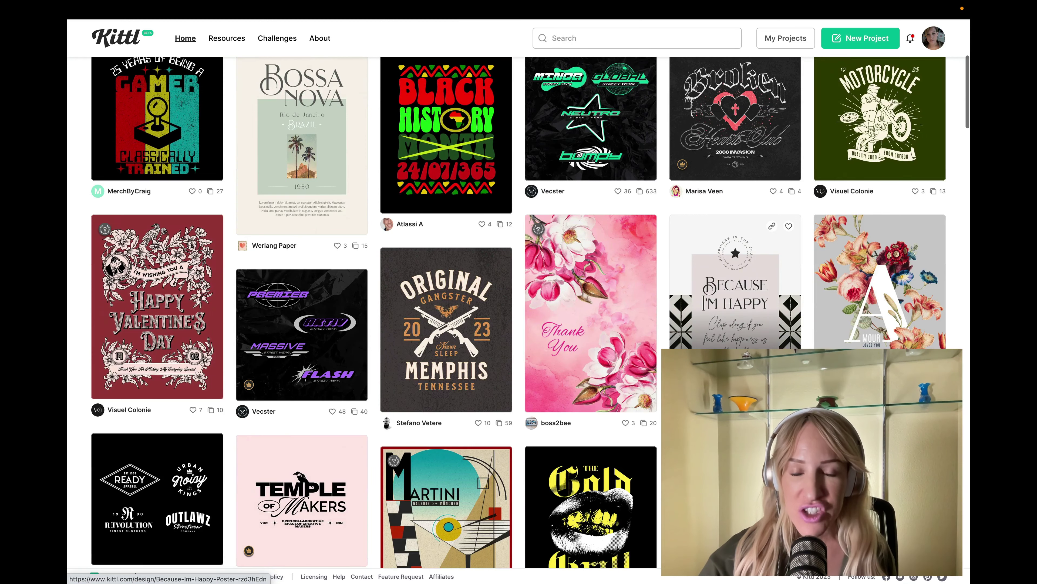
- Look through the trending community designs on the Kittl home page and open the saved projects
{"action": "scroll", "coordinate": [531, 314], "scroll_direction": "down", "scroll_amount": 5}
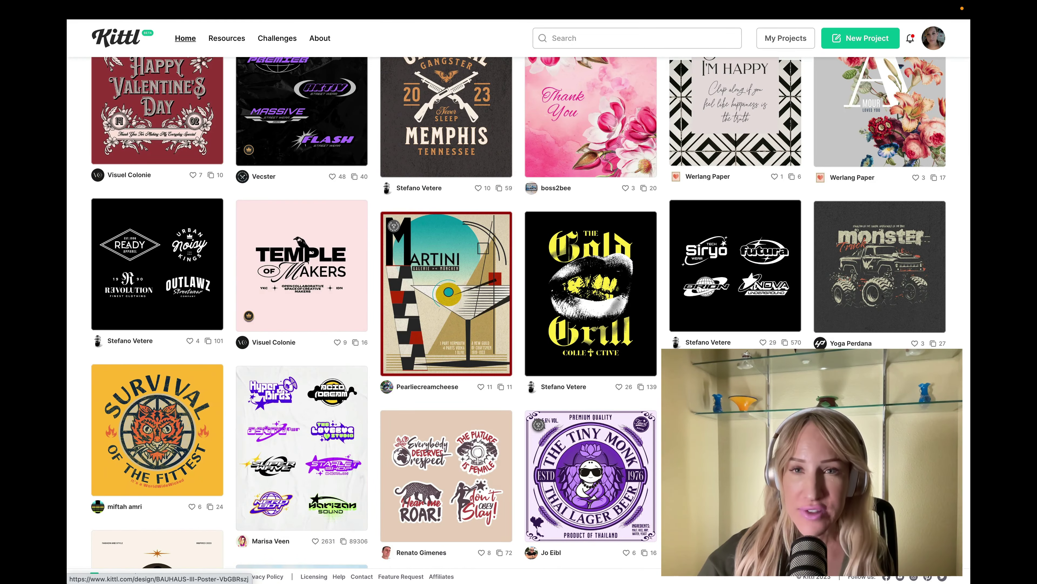
{"action": "scroll", "coordinate": [736, 409], "scroll_direction": "down", "scroll_amount": 1}
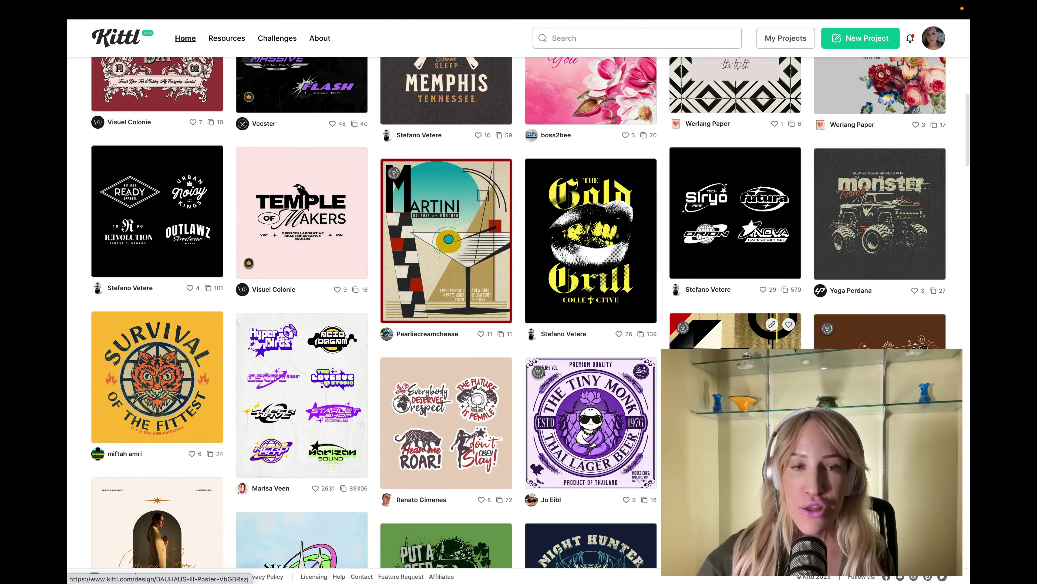
{"action": "scroll", "coordinate": [735, 409], "scroll_direction": "down", "scroll_amount": 1}
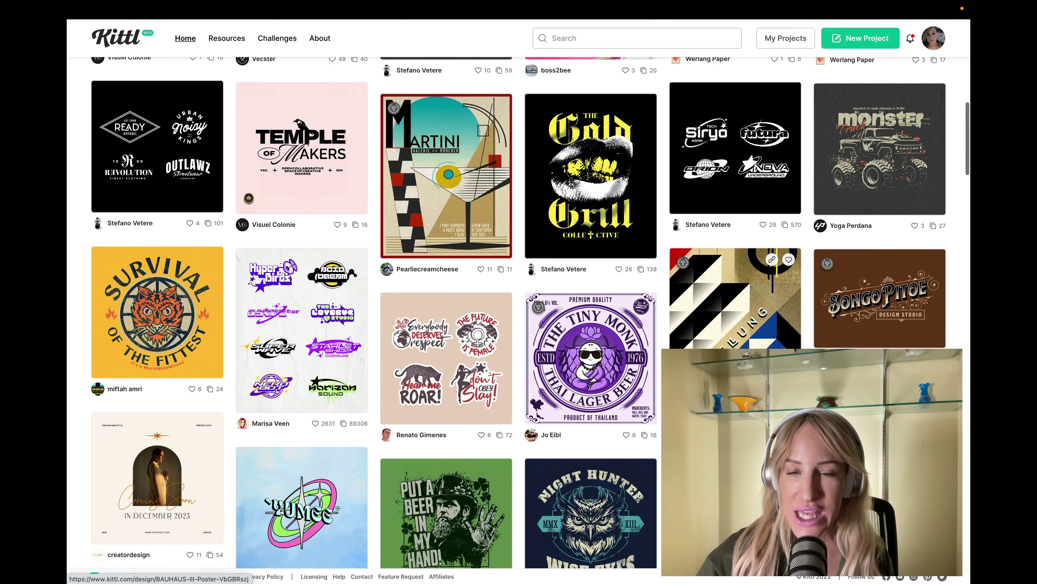
{"action": "scroll", "coordinate": [735, 409], "scroll_direction": "down", "scroll_amount": 5}
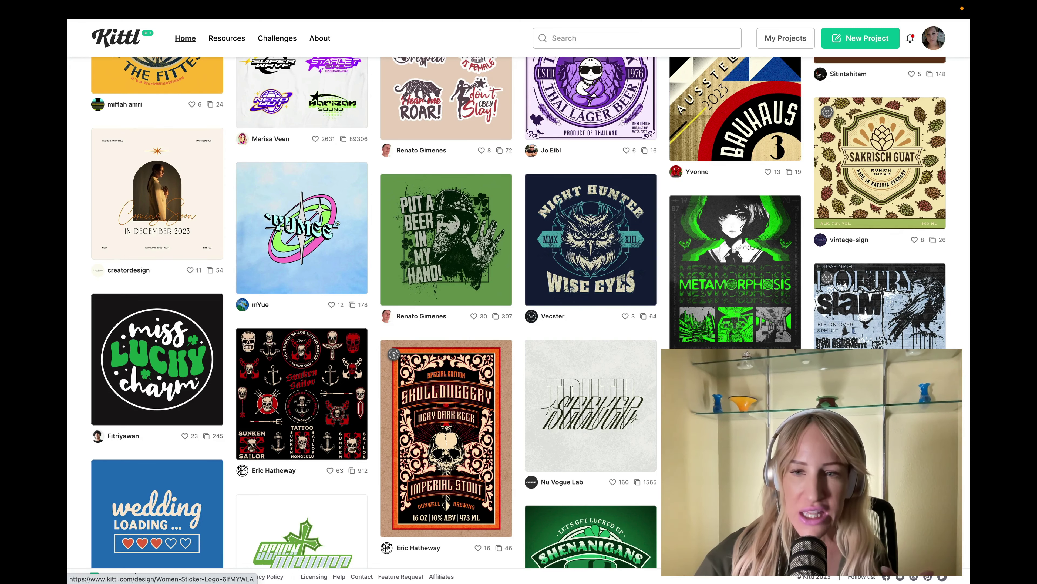
{"action": "scroll", "coordinate": [789, 259], "scroll_direction": "up", "scroll_amount": 15}
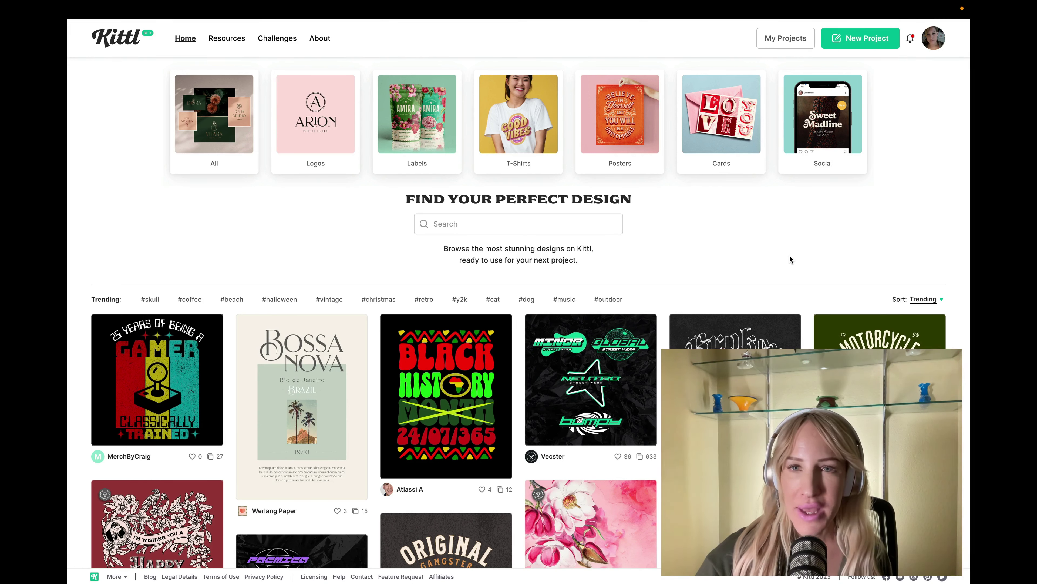
{"action": "scroll", "coordinate": [776, 356], "scroll_direction": "down", "scroll_amount": 4}
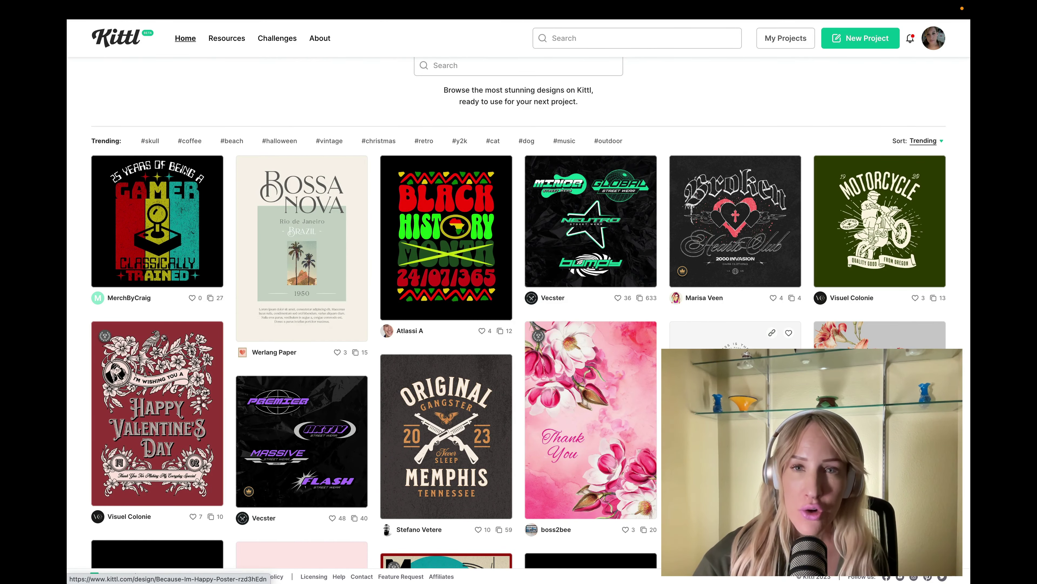
{"action": "scroll", "coordinate": [736, 285], "scroll_direction": "up", "scroll_amount": 4}
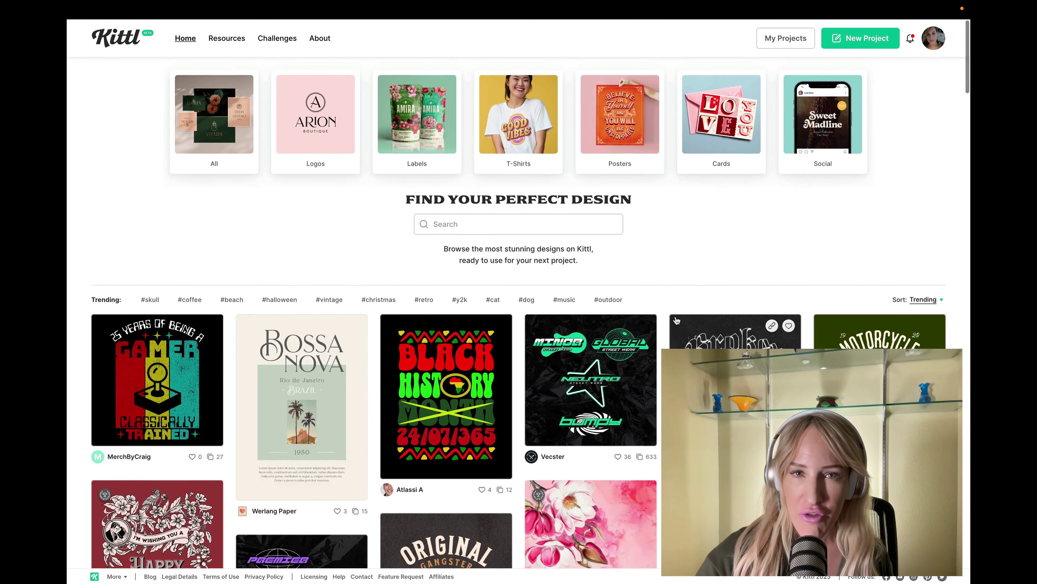
{"action": "left_click", "coordinate": [782, 38]}
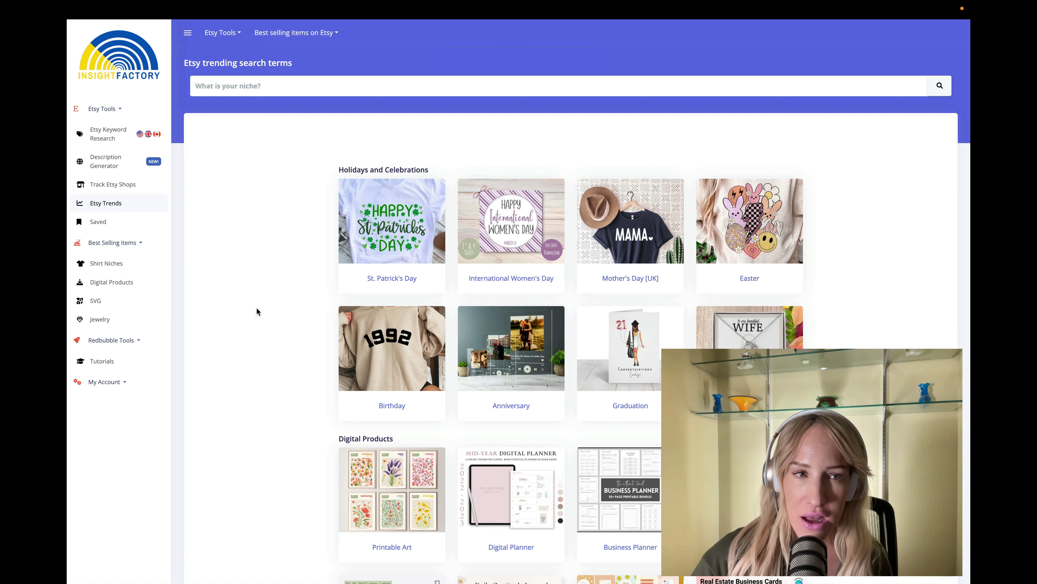
- Switch to InsightFactory's Etsy Trends and look through the holiday, digital product and clothing categories
{"action": "left_click", "coordinate": [111, 206]}
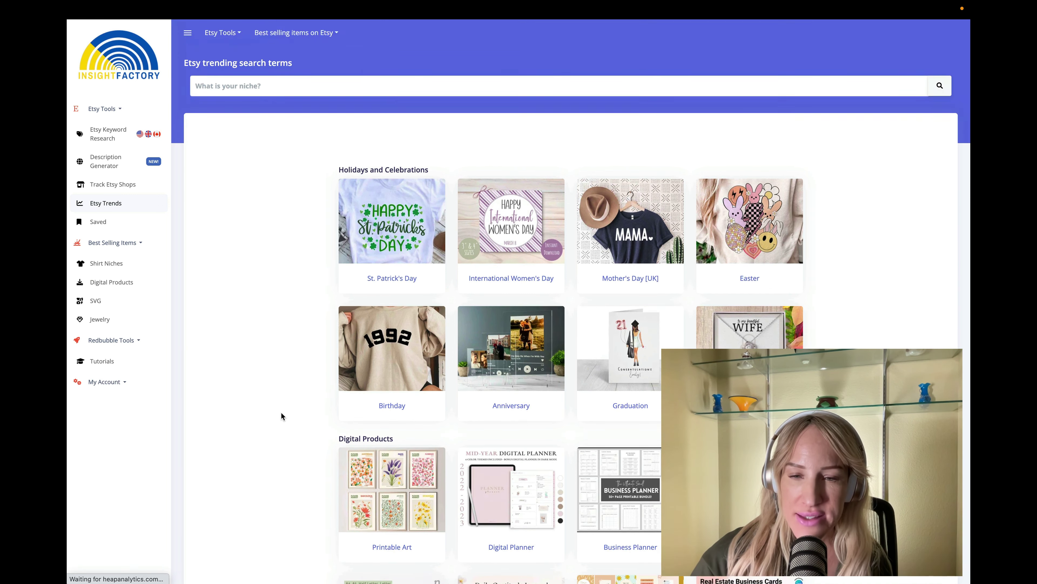
{"action": "scroll", "coordinate": [281, 416], "scroll_direction": "down", "scroll_amount": 9}
{"action": "scroll", "coordinate": [280, 416], "scroll_direction": "up", "scroll_amount": 4}
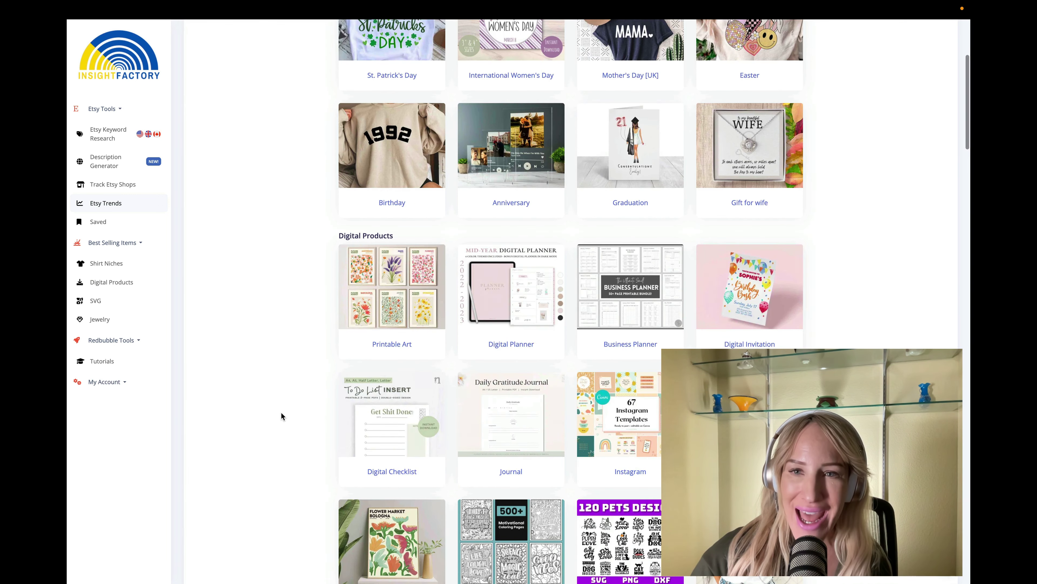
{"action": "scroll", "coordinate": [281, 411], "scroll_direction": "up", "scroll_amount": 5}
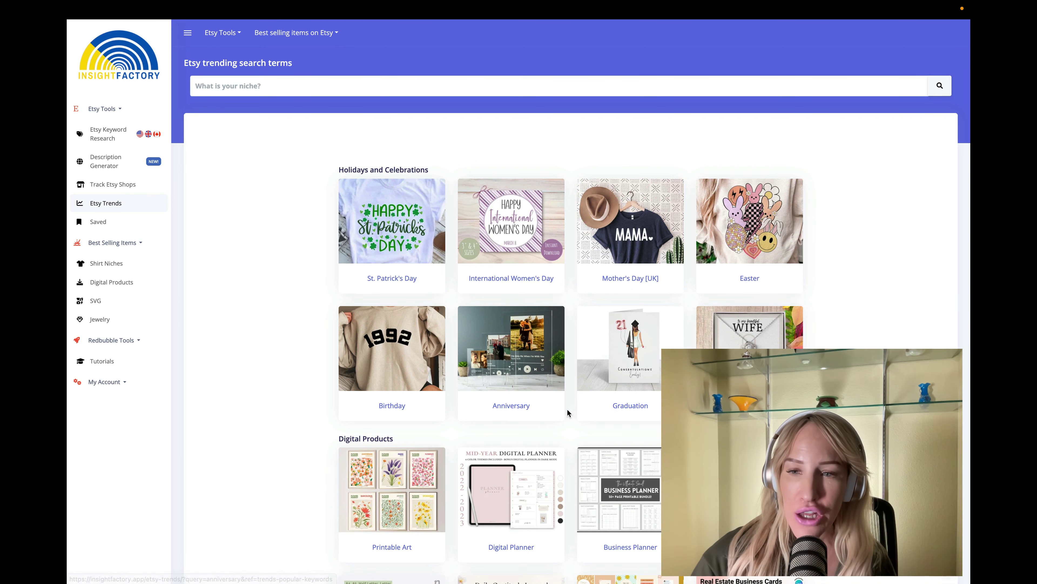
{"action": "scroll", "coordinate": [567, 412], "scroll_direction": "down", "scroll_amount": 4}
{"action": "scroll", "coordinate": [568, 421], "scroll_direction": "down", "scroll_amount": 6}
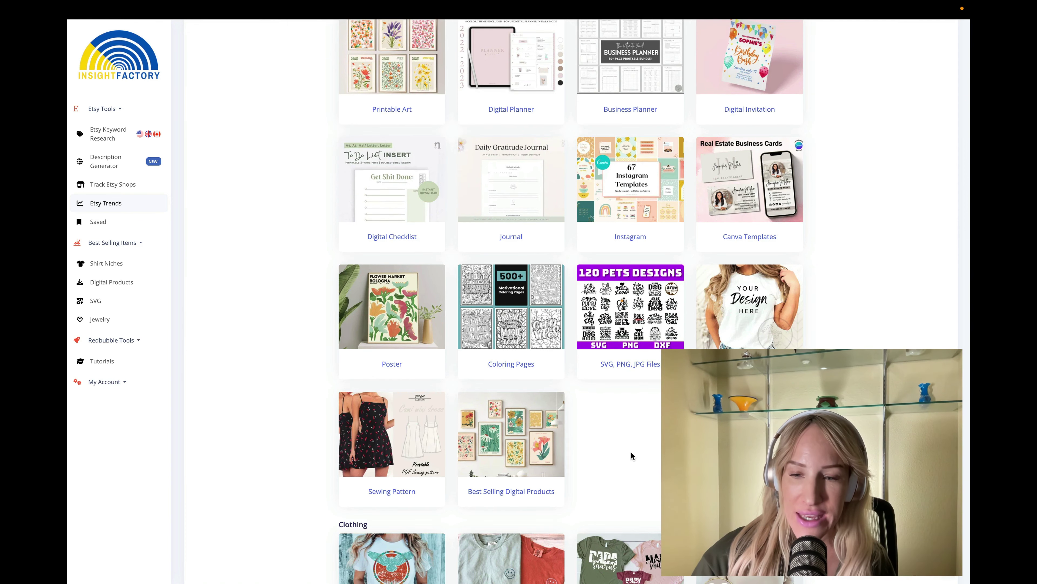
{"action": "scroll", "coordinate": [631, 451], "scroll_direction": "down", "scroll_amount": 6}
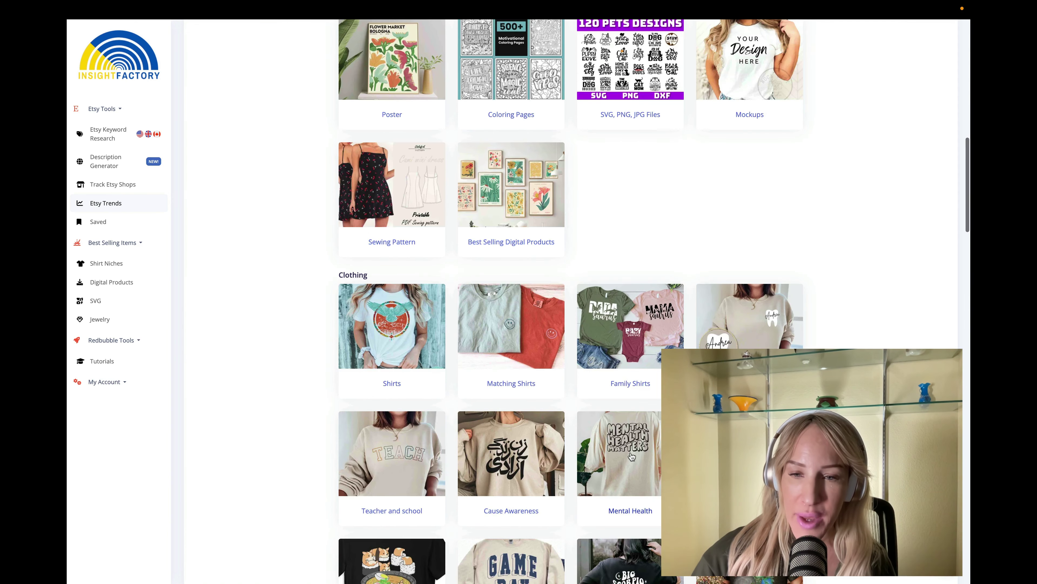
- Open the Shirts category under Clothing and review the first page of trending shirt search terms
{"action": "left_click", "coordinate": [397, 346]}
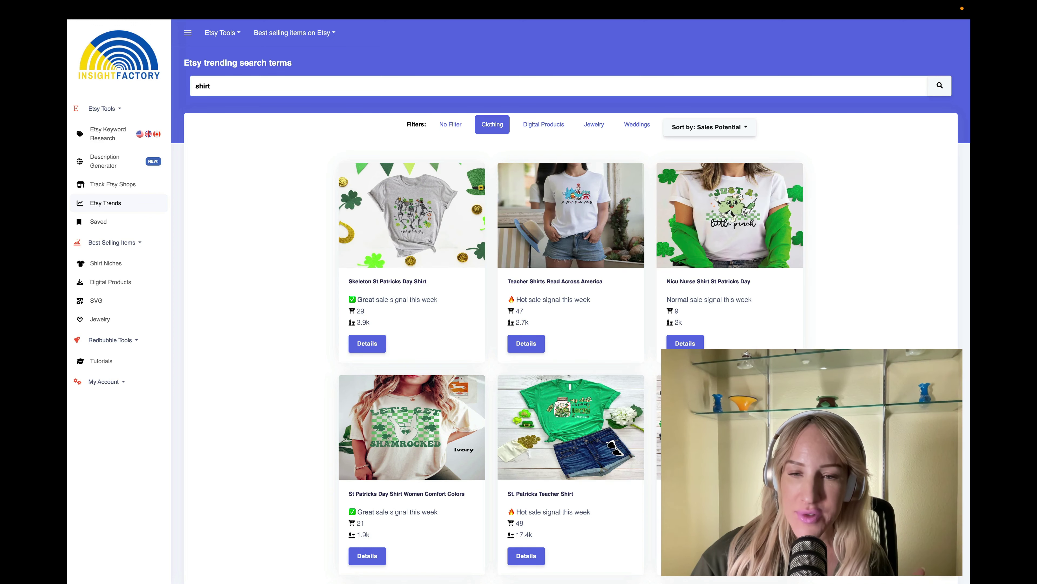
{"action": "scroll", "coordinate": [571, 301], "scroll_direction": "down", "scroll_amount": 10}
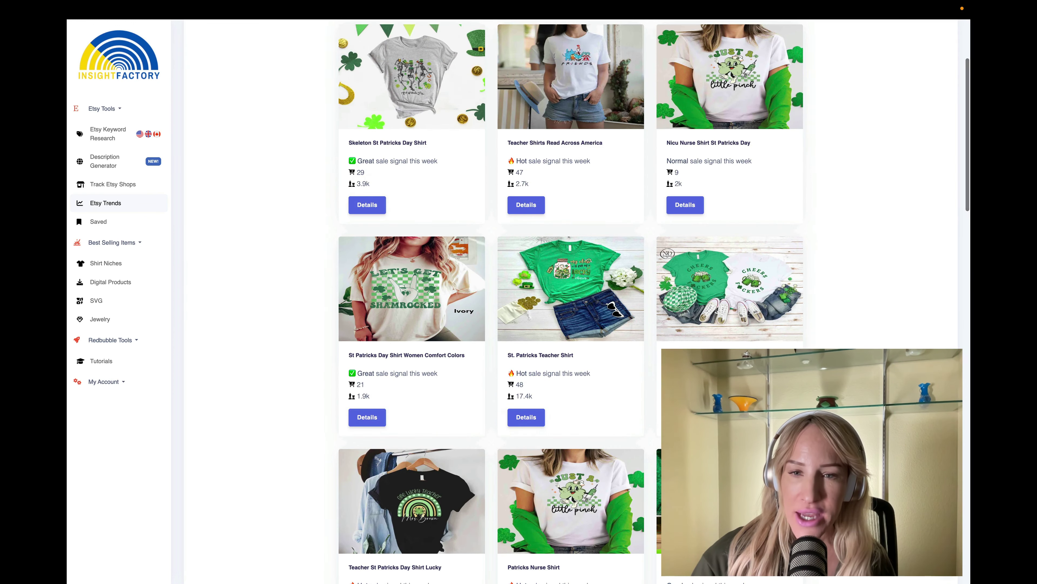
{"action": "scroll", "coordinate": [570, 301], "scroll_direction": "down", "scroll_amount": 7}
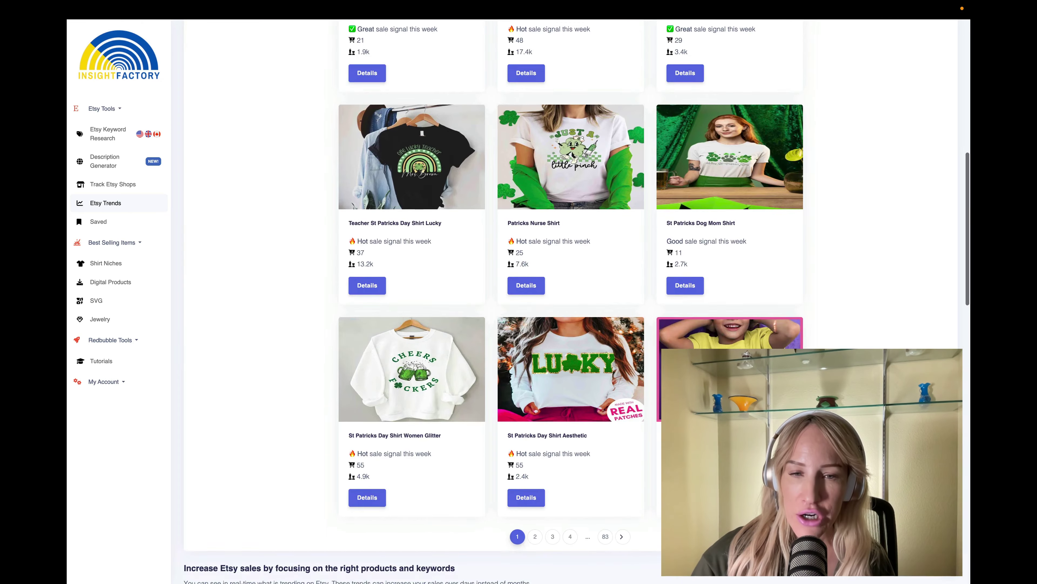
- Go through the following result pages from page 2 on and review their trending shirt niches and sale signals
{"action": "left_click", "coordinate": [535, 330]}
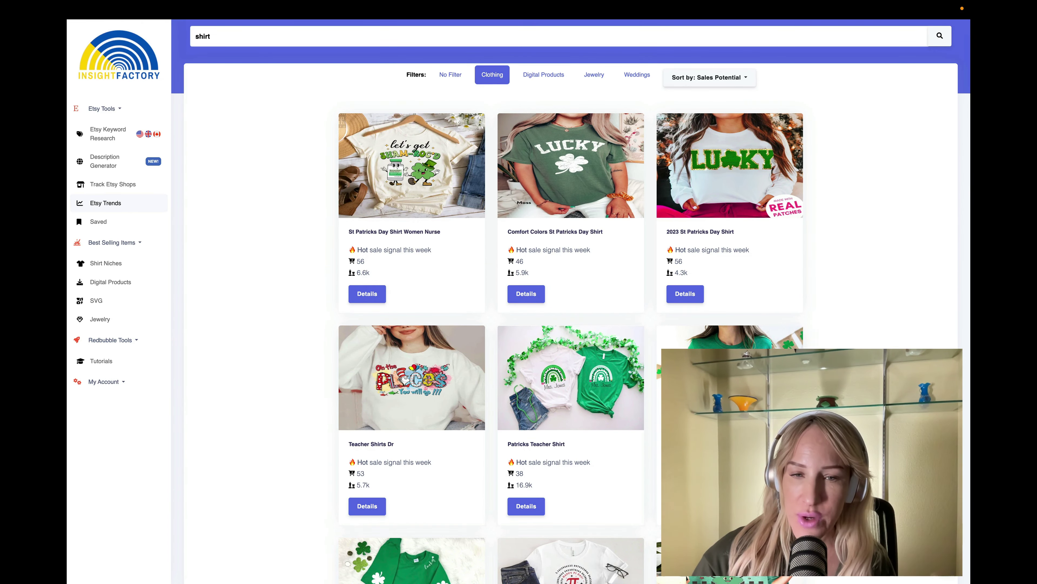
{"action": "scroll", "coordinate": [813, 323], "scroll_direction": "down", "scroll_amount": 5}
{"action": "scroll", "coordinate": [570, 301], "scroll_direction": "down", "scroll_amount": 8}
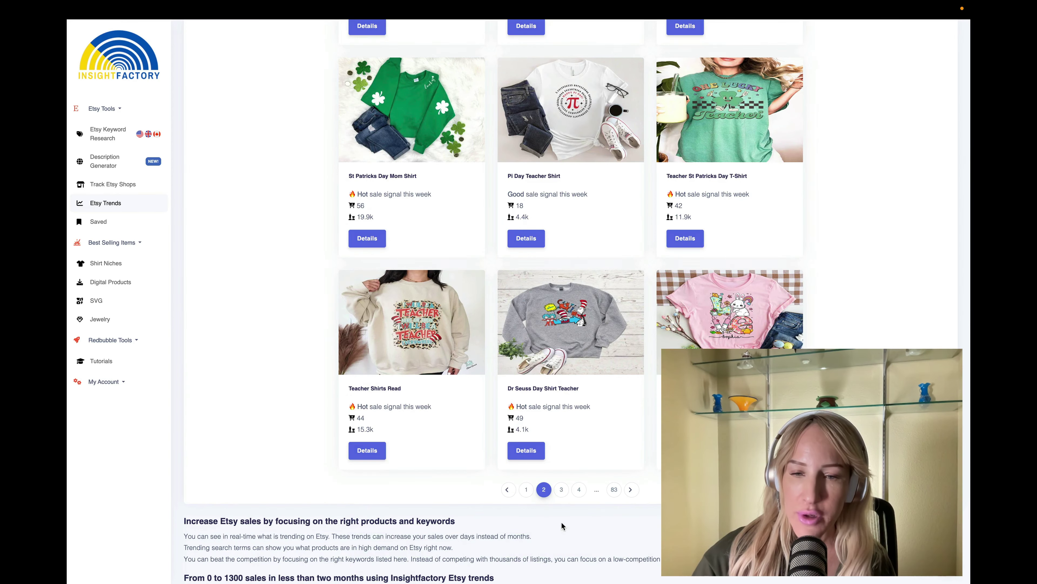
{"action": "left_click", "coordinate": [564, 488]}
{"action": "scroll", "coordinate": [570, 301], "scroll_direction": "down", "scroll_amount": 1}
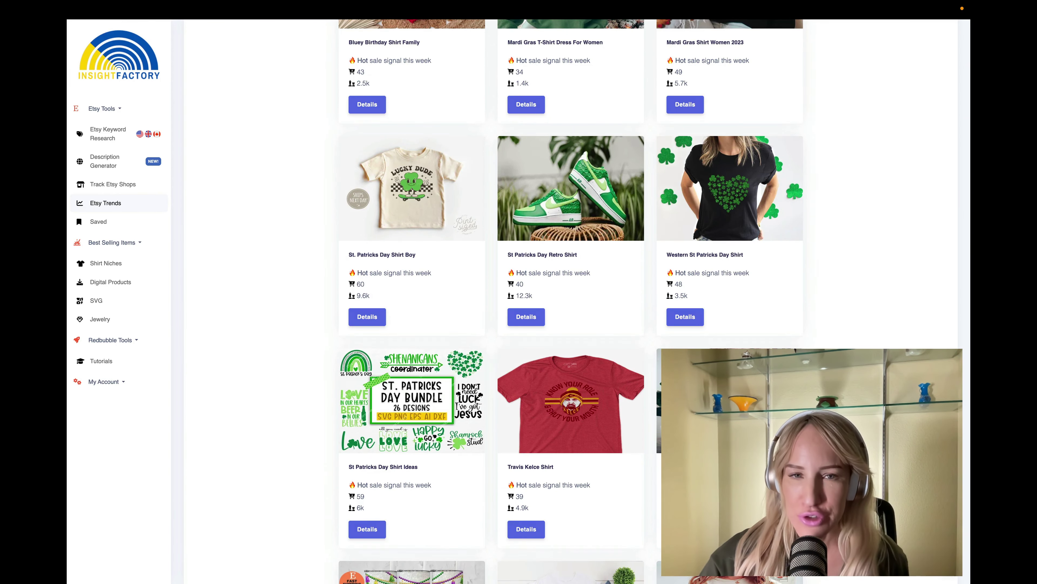
{"action": "scroll", "coordinate": [571, 301], "scroll_direction": "down", "scroll_amount": 9}
{"action": "left_click", "coordinate": [561, 347]}
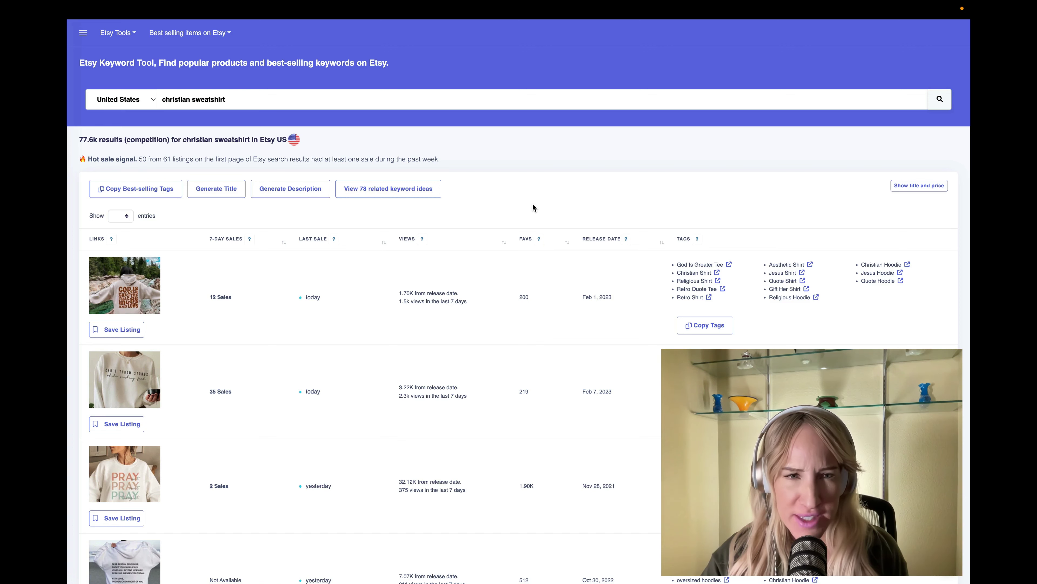
- Examine the sales, views, release dates and tags of the "christian sweatshirt" listings in the Etsy Keyword Tool
{"action": "scroll", "coordinate": [518, 209], "scroll_direction": "down", "scroll_amount": 3}
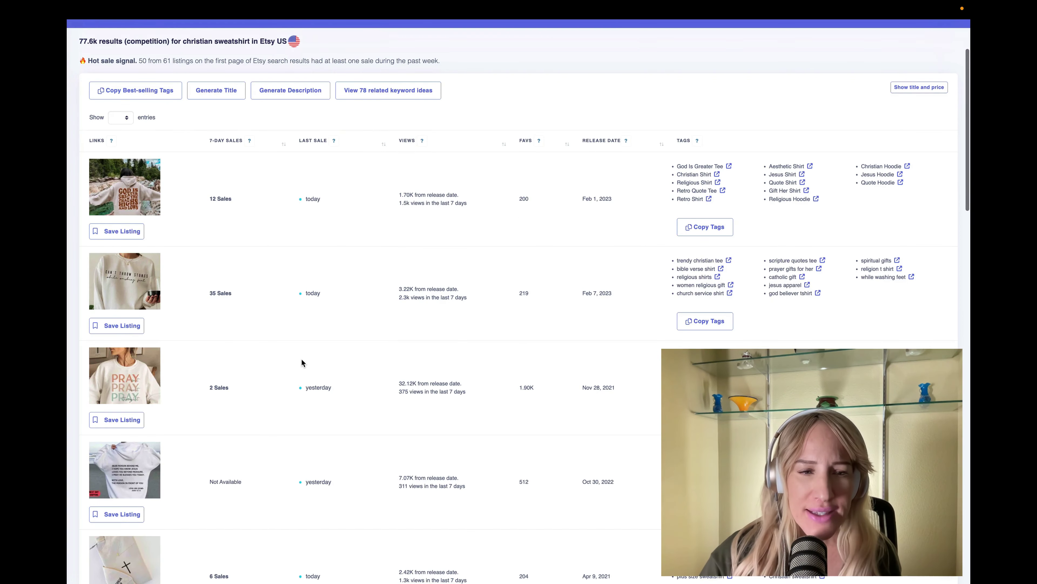
{"action": "scroll", "coordinate": [193, 427], "scroll_direction": "down", "scroll_amount": 8}
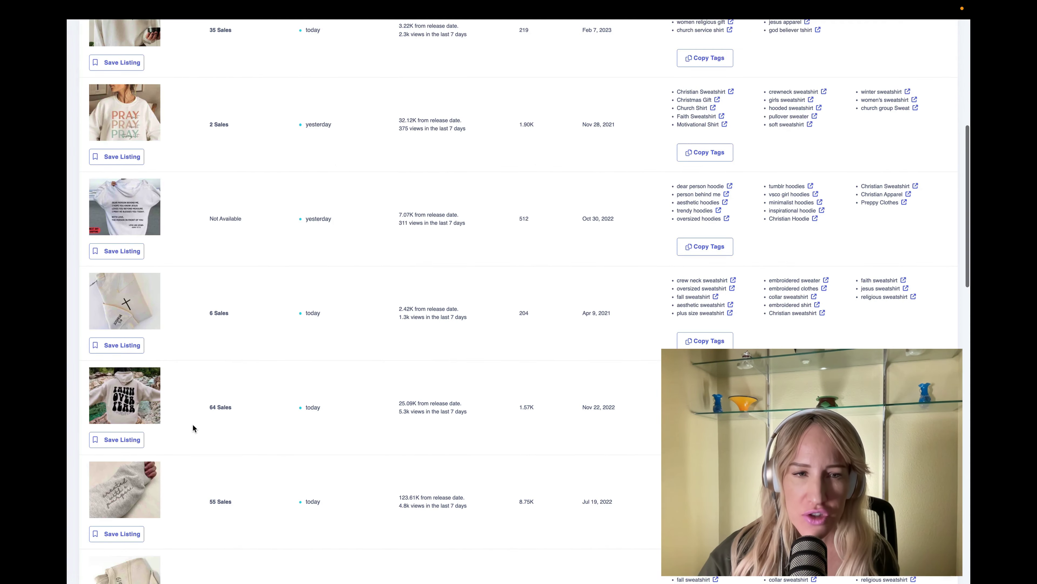
{"action": "scroll", "coordinate": [188, 438], "scroll_direction": "down", "scroll_amount": 6}
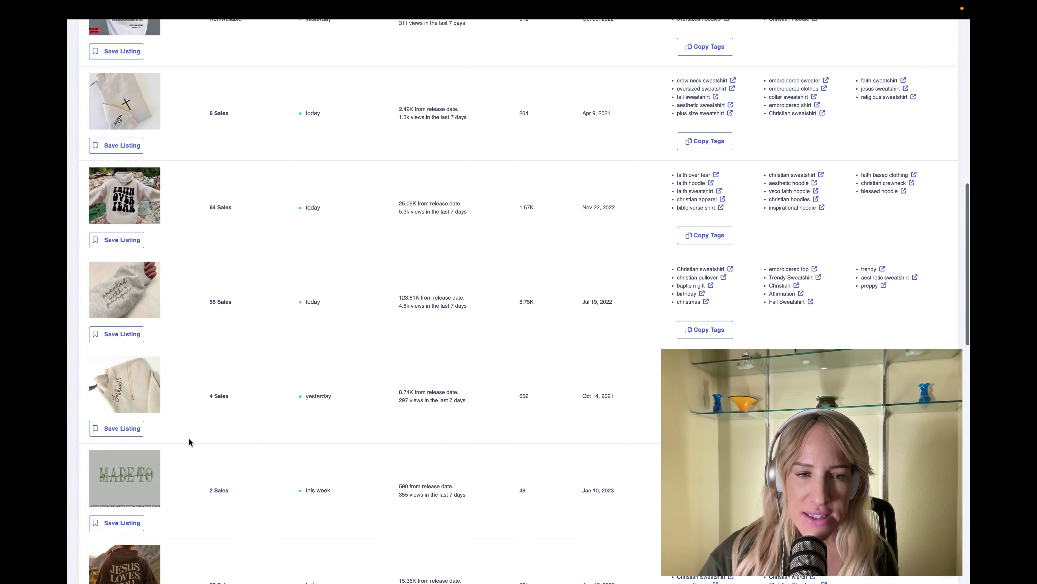
{"action": "scroll", "coordinate": [189, 438], "scroll_direction": "down", "scroll_amount": 8}
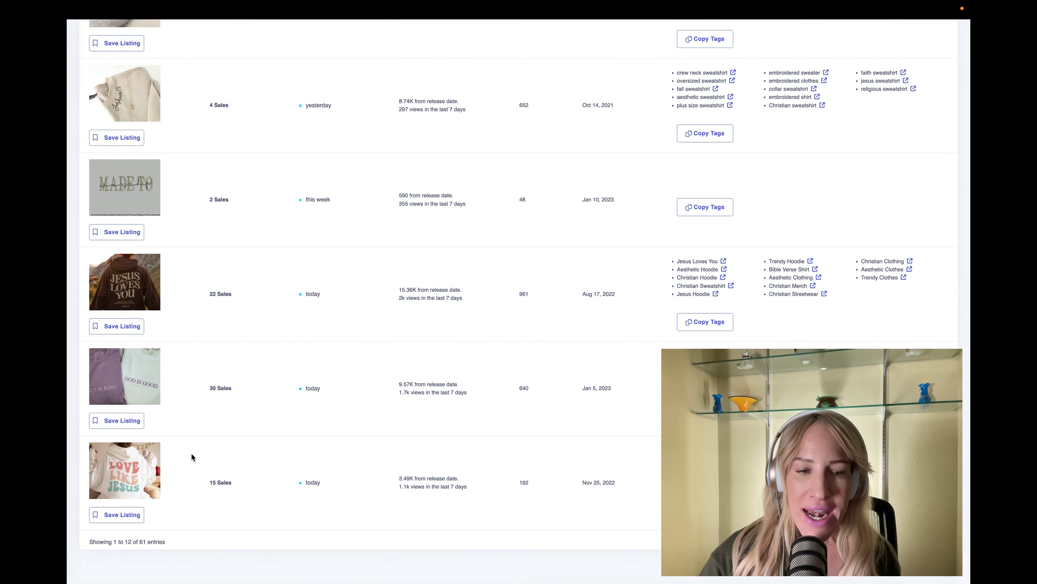
{"action": "scroll", "coordinate": [274, 408], "scroll_direction": "up", "scroll_amount": 20}
{"action": "scroll", "coordinate": [274, 408], "scroll_direction": "up", "scroll_amount": 2}
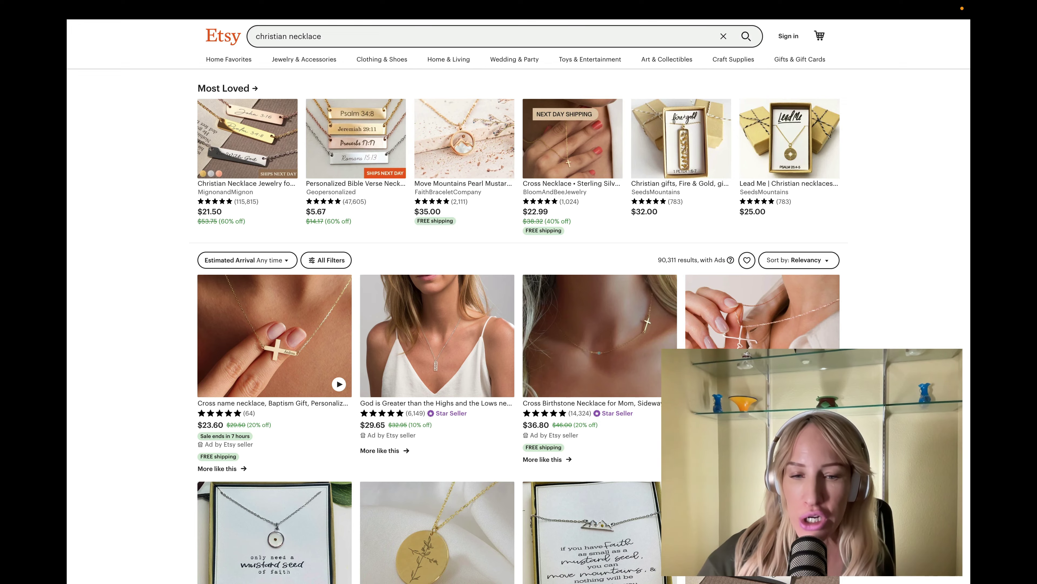
- Browse Etsy's "christian necklace" results and open the mustard seed mountain necklace listing priced at $17.70
{"action": "scroll", "coordinate": [519, 302], "scroll_direction": "down", "scroll_amount": 5}
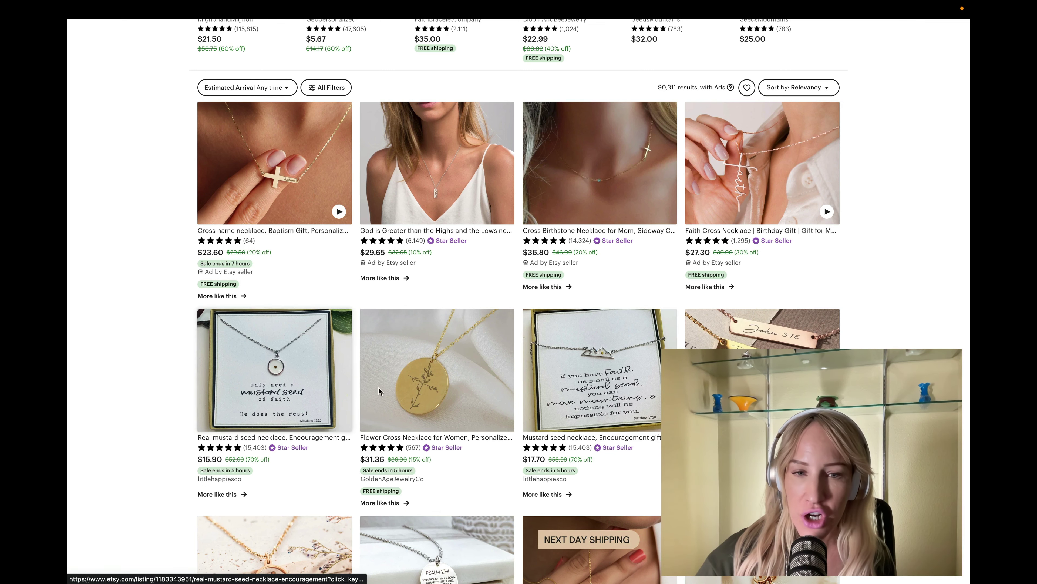
{"action": "scroll", "coordinate": [519, 301], "scroll_direction": "down", "scroll_amount": 2}
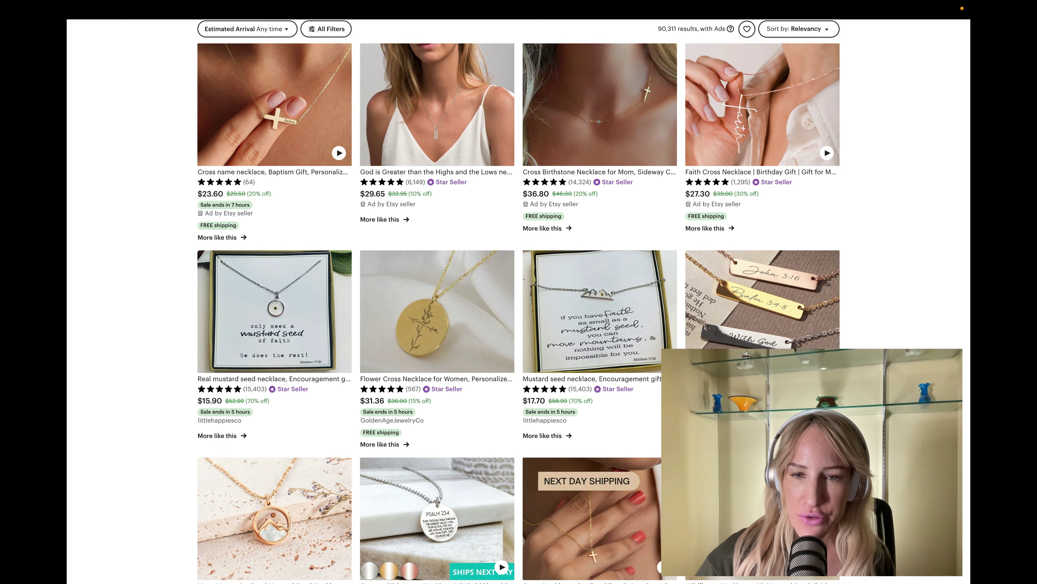
{"action": "left_click", "coordinate": [578, 407]}
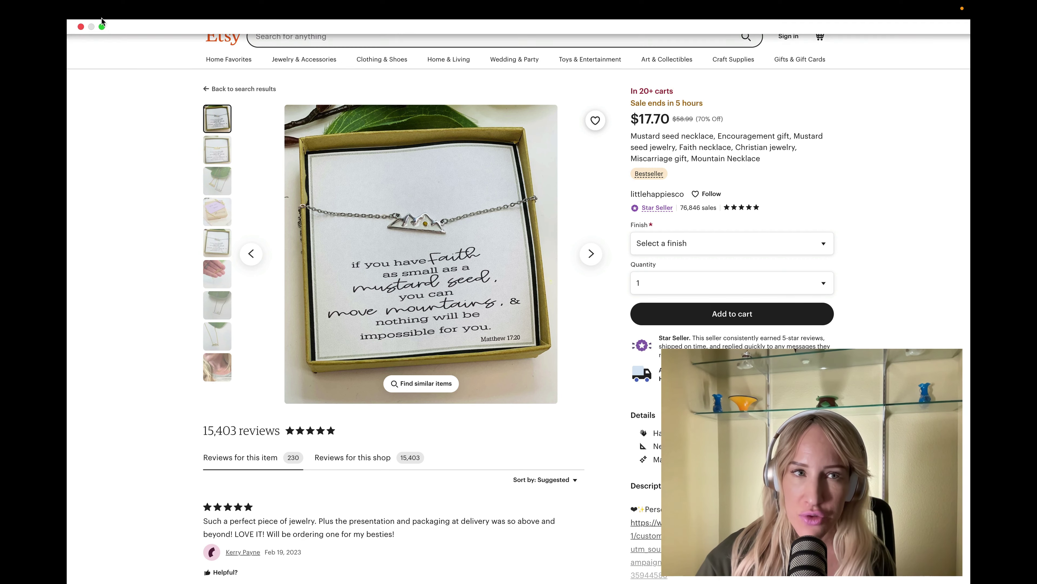
- Close the mustard seed necklace listing and examine the remaining "christian necklace" results for recurring themes and verse wording
{"action": "left_click", "coordinate": [80, 33]}
{"action": "scroll", "coordinate": [519, 301], "scroll_direction": "down", "scroll_amount": 3}
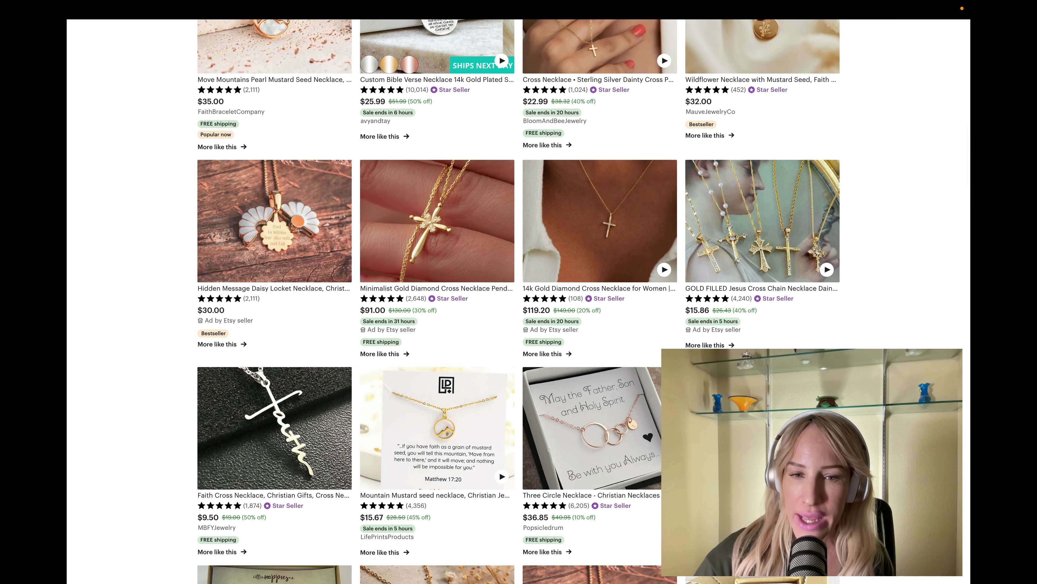
{"action": "scroll", "coordinate": [519, 301], "scroll_direction": "down", "scroll_amount": 5}
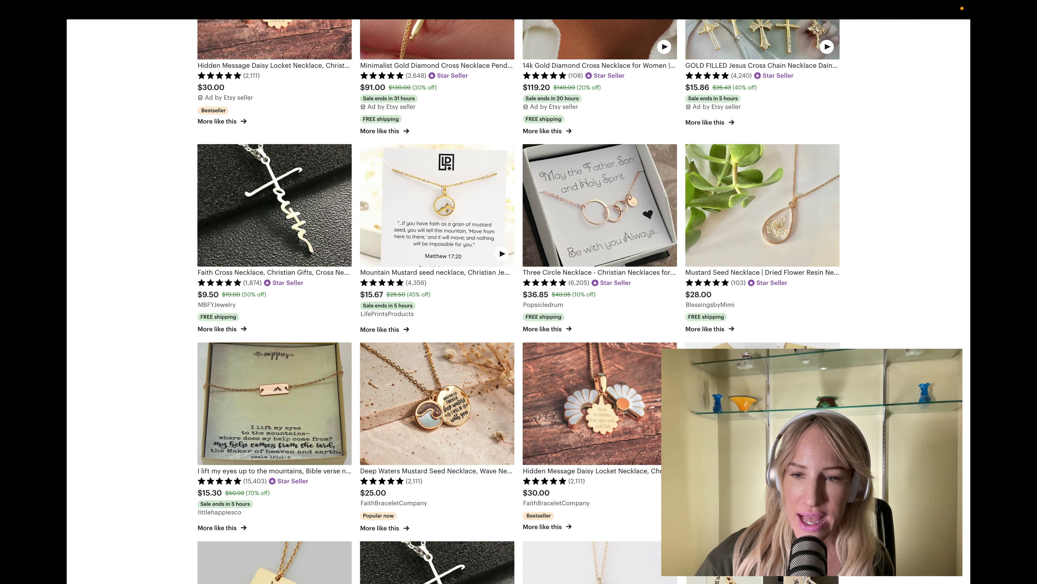
{"action": "scroll", "coordinate": [519, 302], "scroll_direction": "down", "scroll_amount": 13}
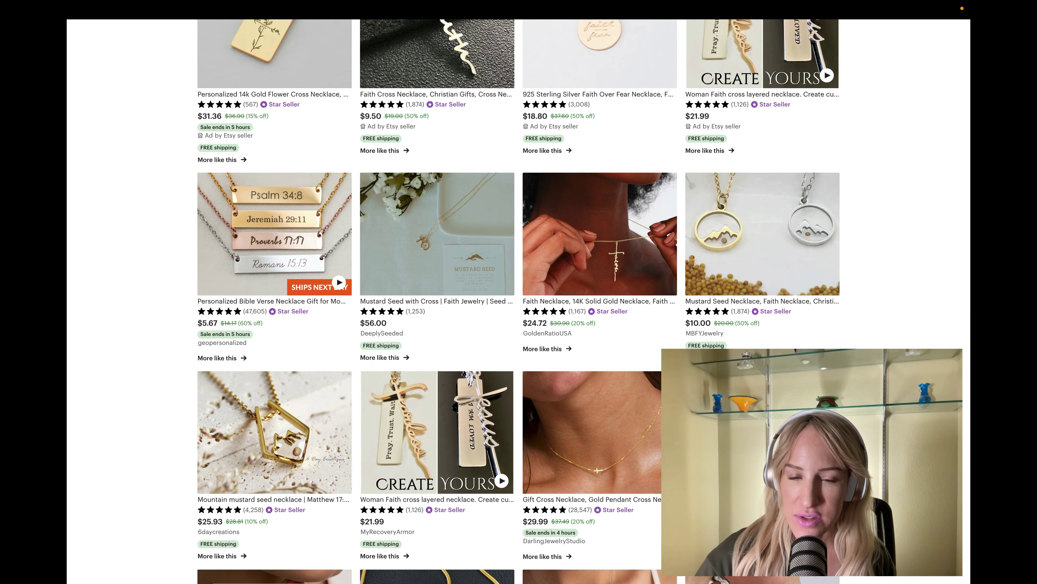
{"action": "scroll", "coordinate": [519, 286], "scroll_direction": "down", "scroll_amount": 9}
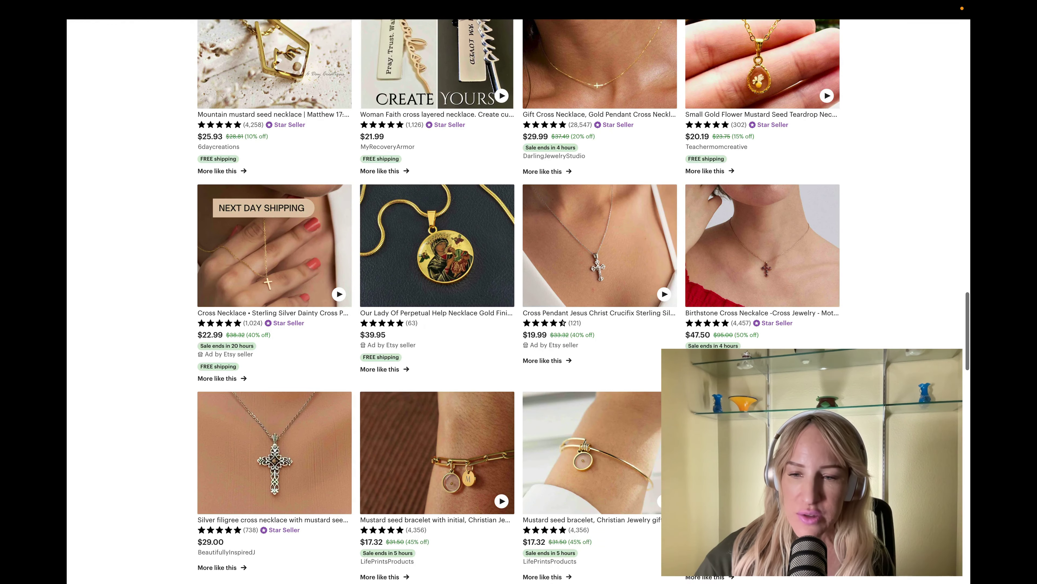
{"action": "scroll", "coordinate": [519, 286], "scroll_direction": "down", "scroll_amount": 8}
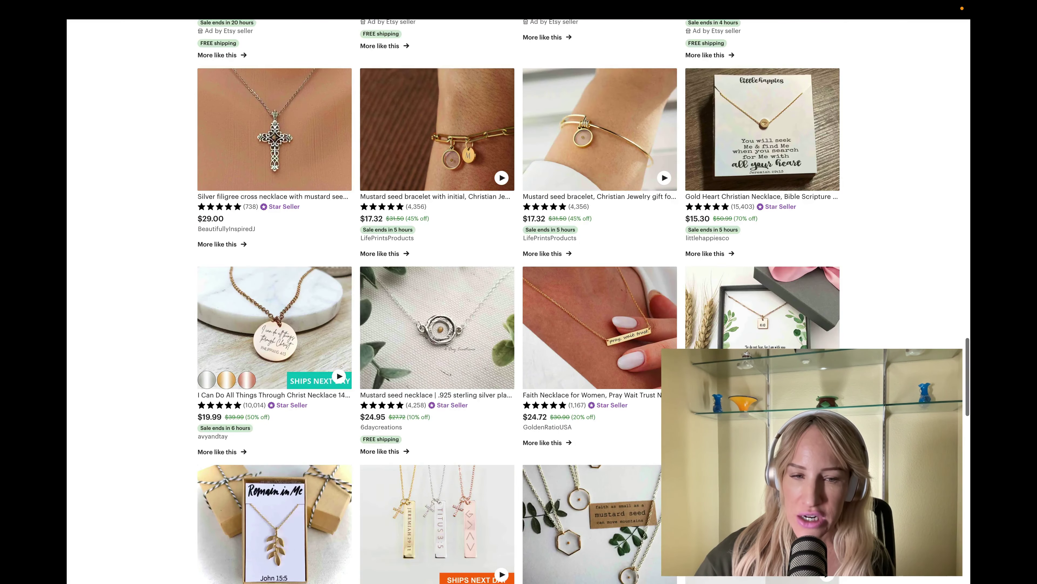
{"action": "scroll", "coordinate": [518, 286], "scroll_direction": "down", "scroll_amount": 8}
{"action": "scroll", "coordinate": [518, 286], "scroll_direction": "down", "scroll_amount": 5}
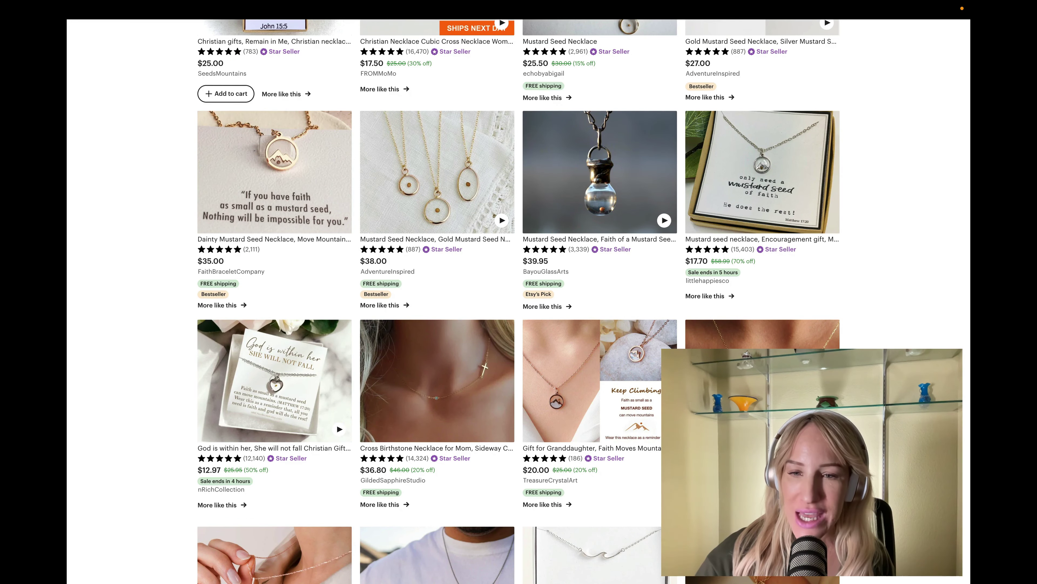
{"action": "scroll", "coordinate": [519, 286], "scroll_direction": "down", "scroll_amount": 5}
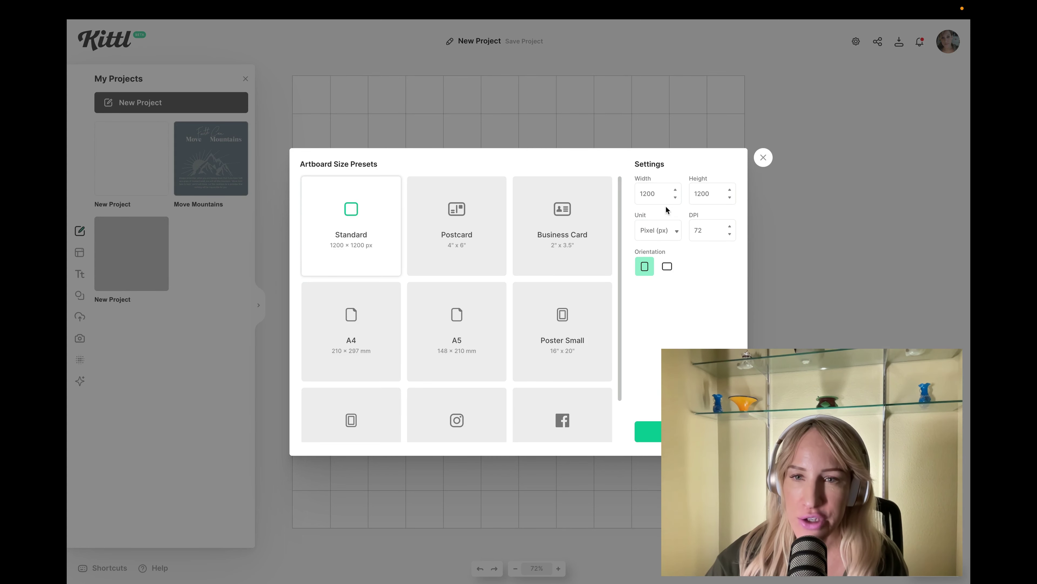
- Create a new project with the Standard 1200 × 1200 px artboard at 72 DPI
{"action": "left_click", "coordinate": [662, 193]}
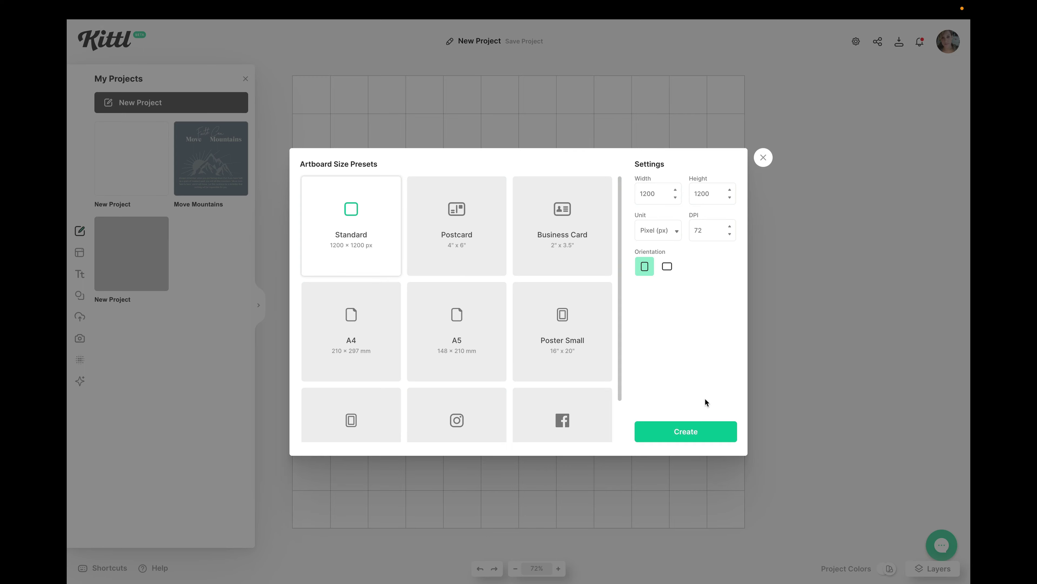
{"action": "left_click", "coordinate": [695, 431]}
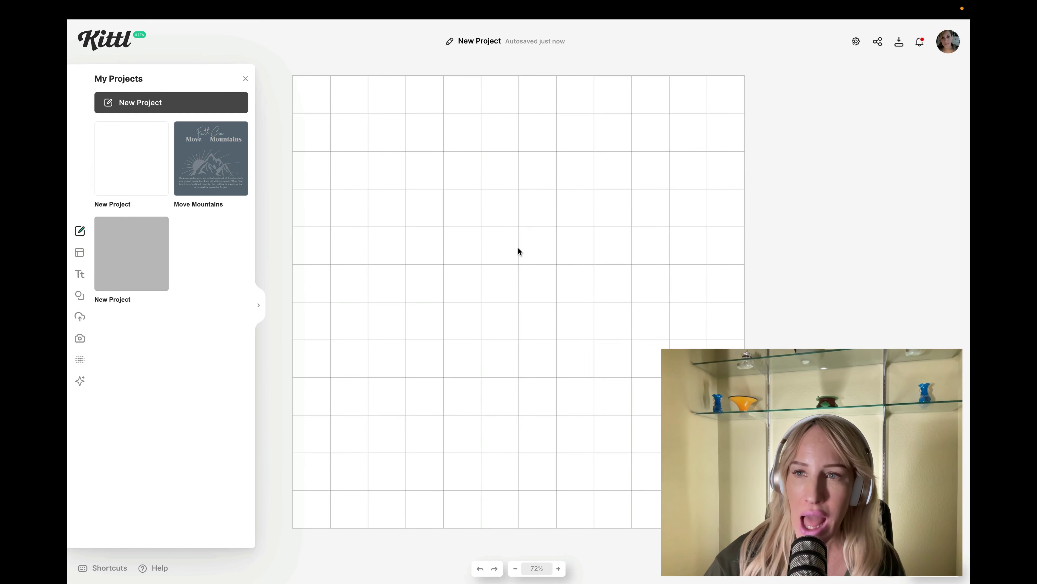
- Toggle the artboard grid off and back on in the project settings
{"action": "left_click", "coordinate": [856, 40]}
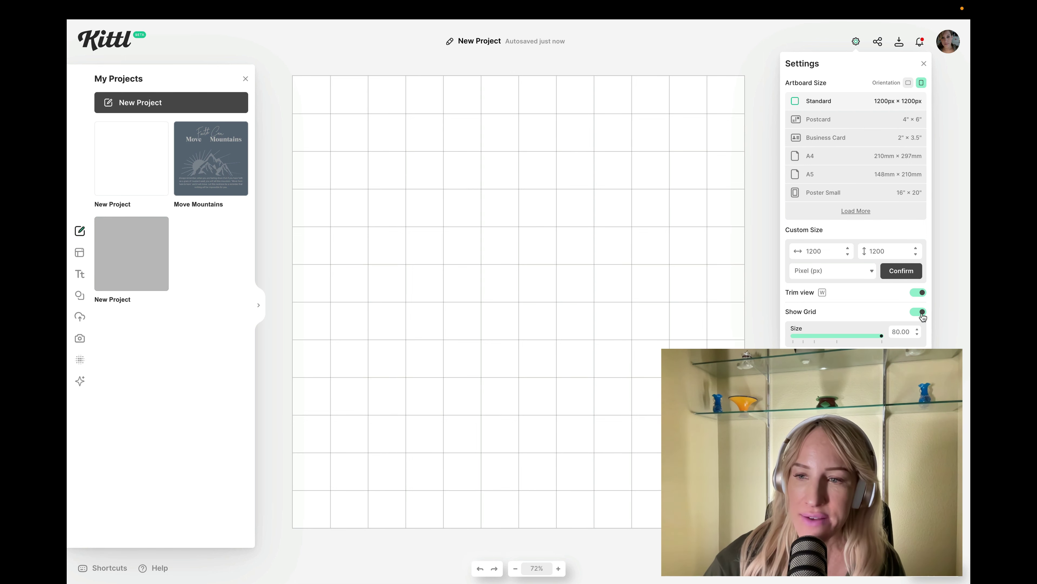
{"action": "left_click", "coordinate": [922, 314]}
{"action": "left_click", "coordinate": [918, 312]}
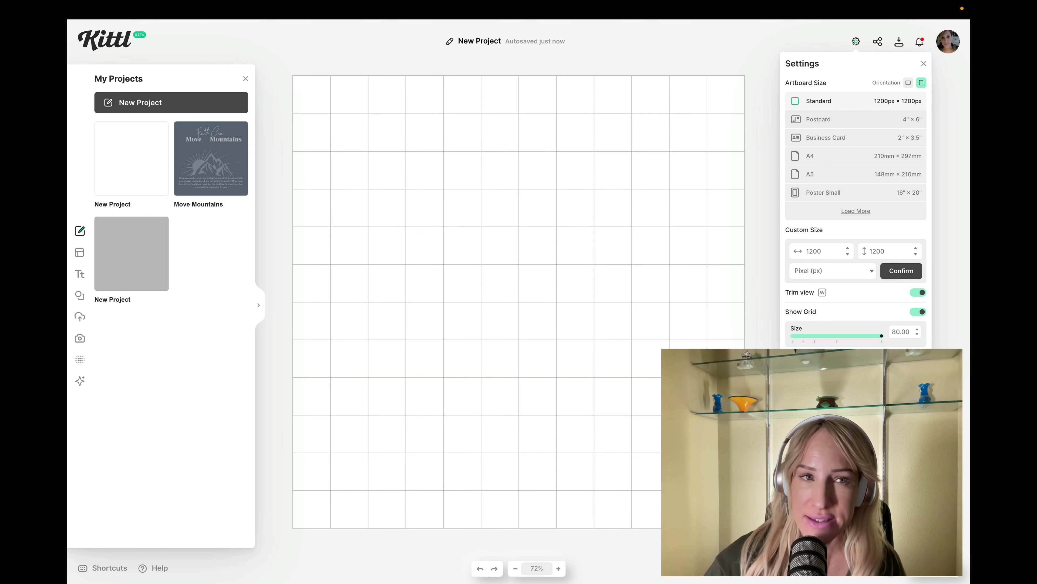
{"action": "left_click", "coordinate": [446, 220]}
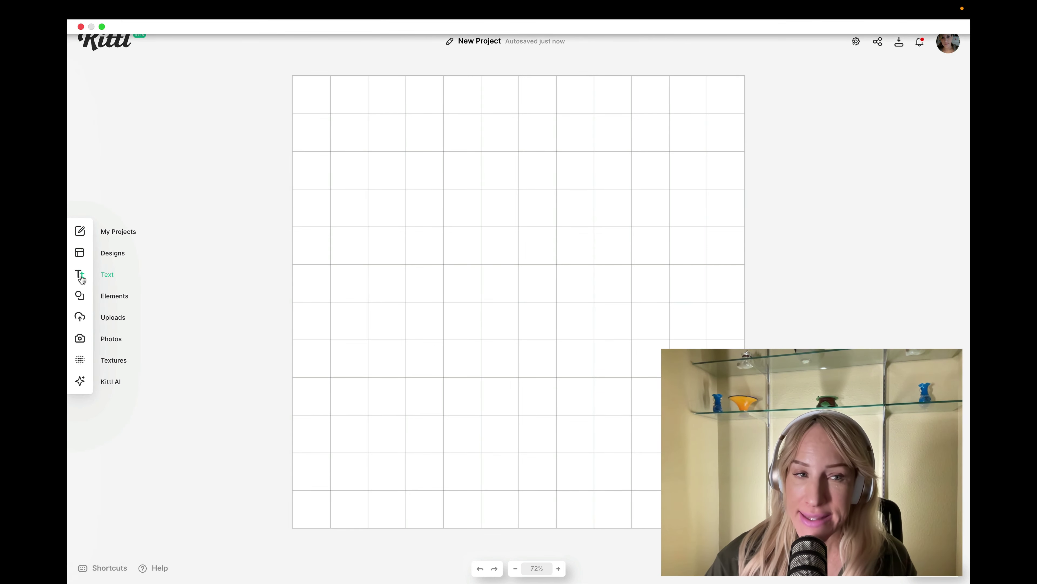
- Add the "Boutique Amour" title template to the artboard and move it up near the upper edge
{"action": "left_click", "coordinate": [81, 276]}
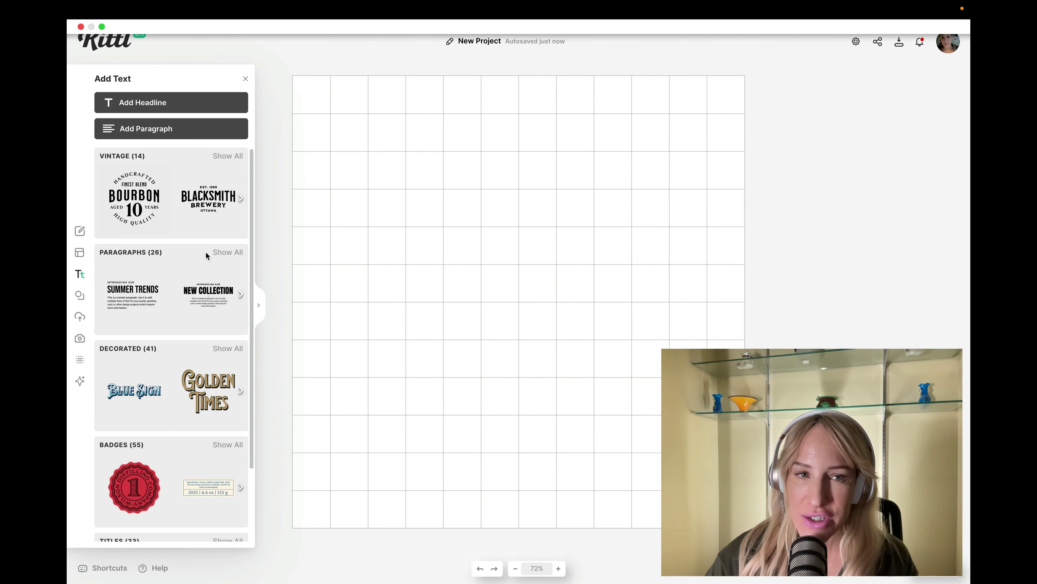
{"action": "scroll", "coordinate": [212, 322], "scroll_direction": "down", "scroll_amount": 4}
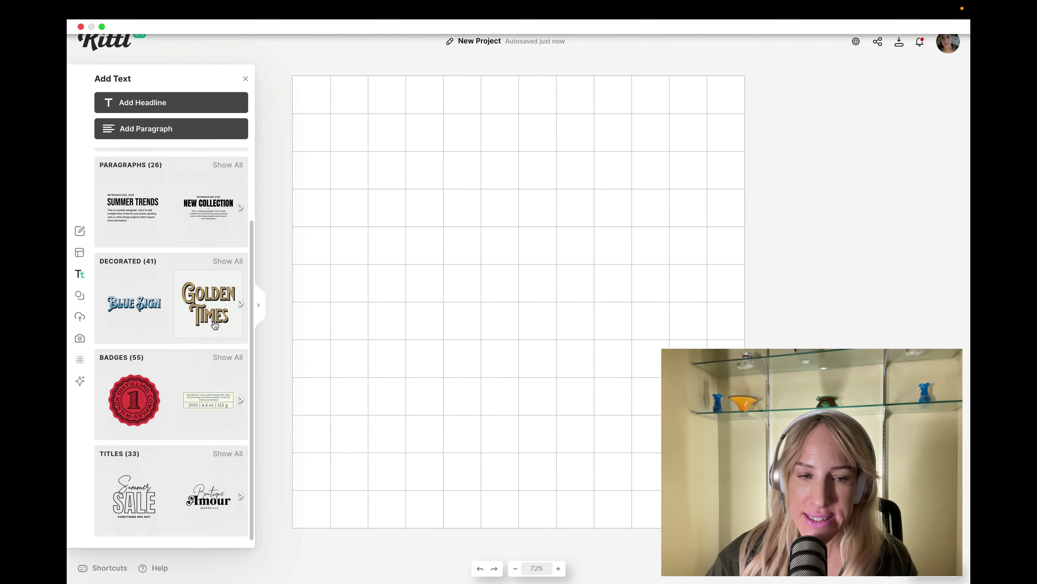
{"action": "left_click", "coordinate": [223, 492]}
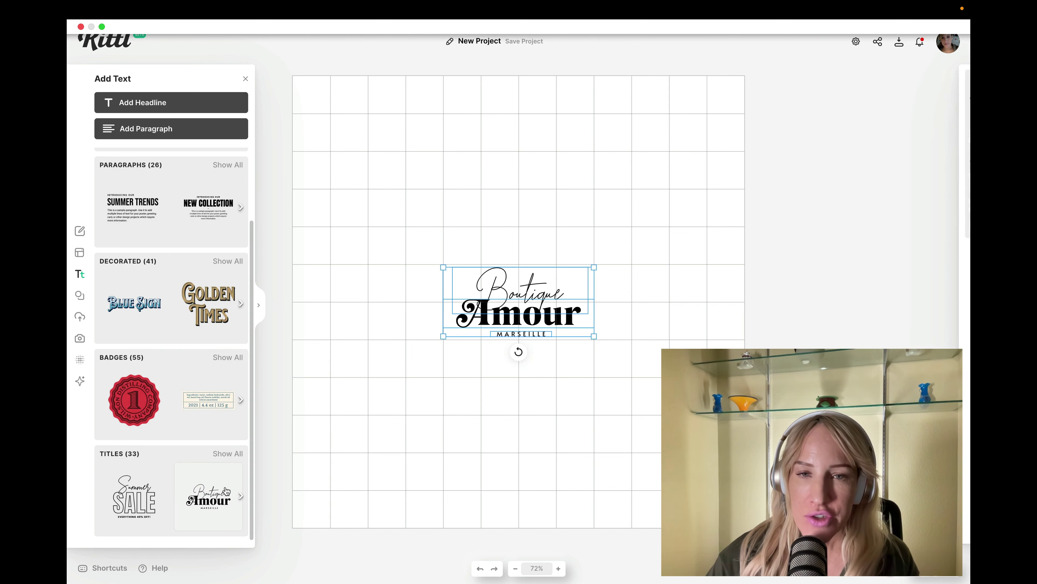
{"action": "left_click", "coordinate": [617, 336]}
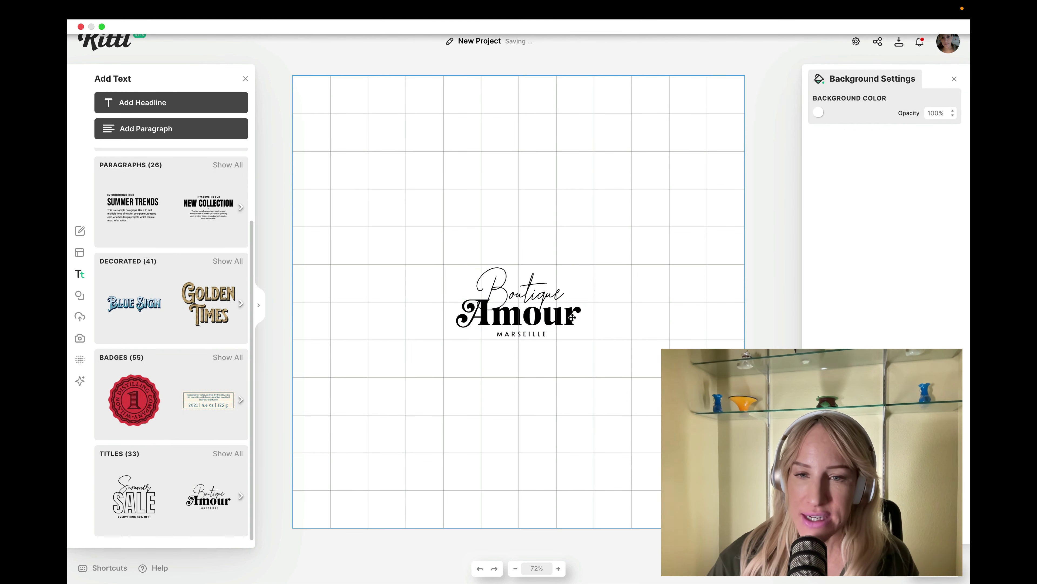
{"action": "left_click_drag", "start_coordinate": [572, 318], "coordinate": [551, 164]}
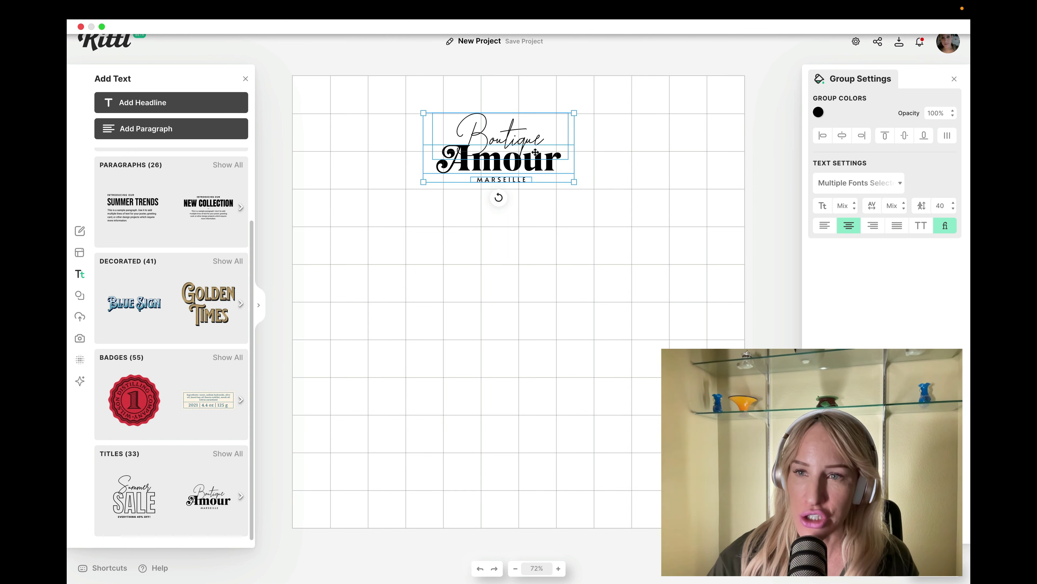
- Move the title template higher, ungroup it, shift "Amour" slightly down and delete the "MARSEILLE" line
{"action": "right_click", "coordinate": [548, 149]}
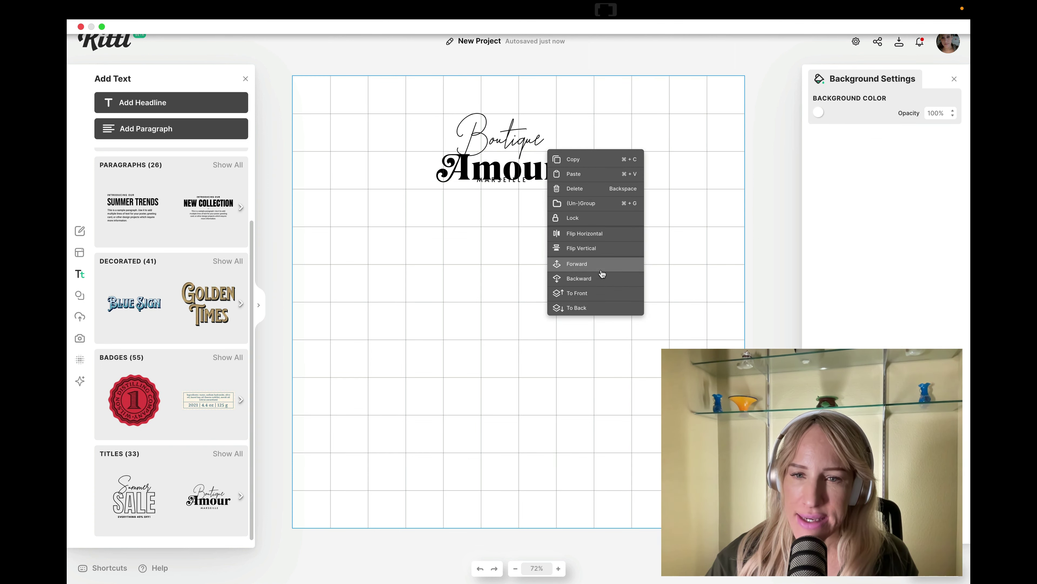
{"action": "left_click", "coordinate": [598, 203]}
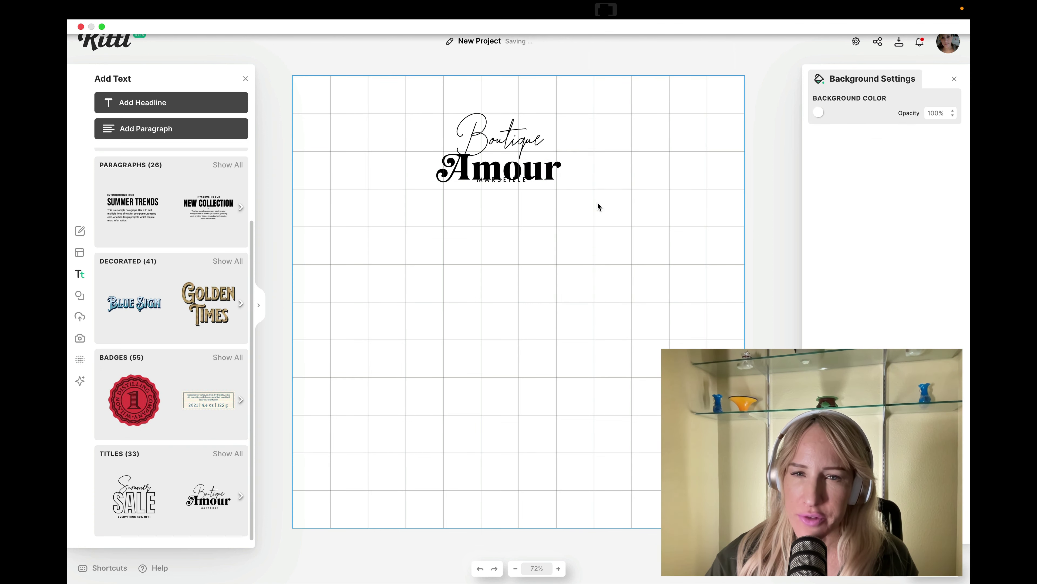
{"action": "left_click_drag", "start_coordinate": [539, 164], "coordinate": [534, 145]}
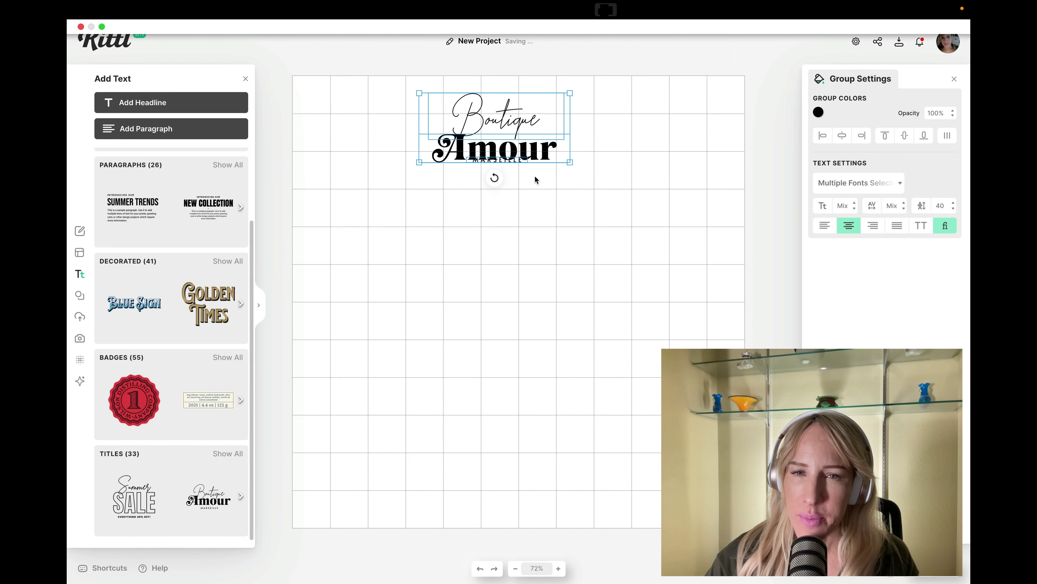
{"action": "left_click", "coordinate": [535, 175]}
{"action": "right_click", "coordinate": [535, 154]}
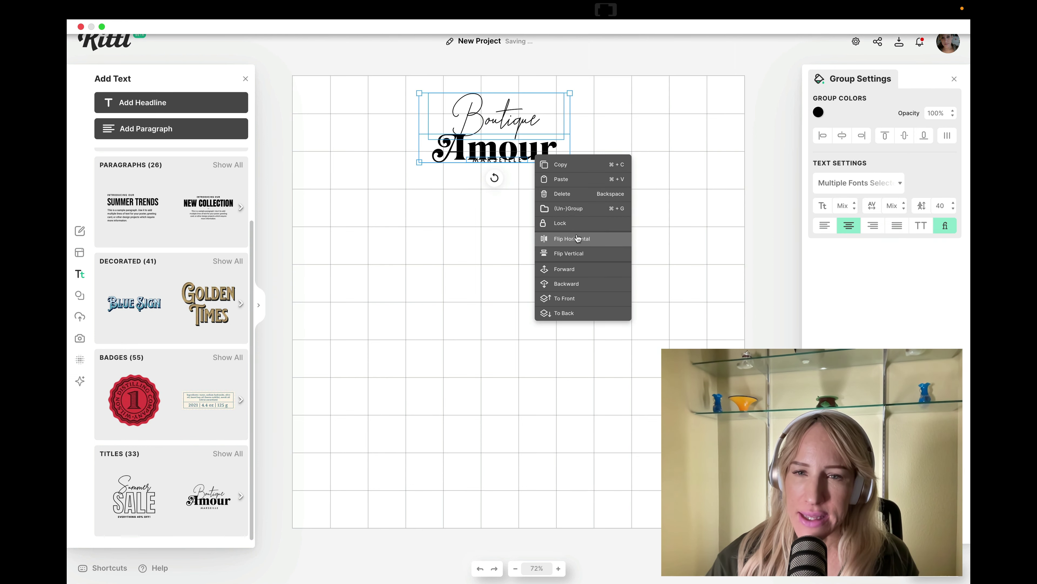
{"action": "mouse_move", "coordinate": [511, 151]}
{"action": "left_mouse_down"}
{"action": "mouse_move", "coordinate": [505, 276]}
{"action": "mouse_move", "coordinate": [520, 158]}
{"action": "left_mouse_up"}
{"action": "left_click", "coordinate": [509, 162]}
{"action": "key", "text": "Delete"}
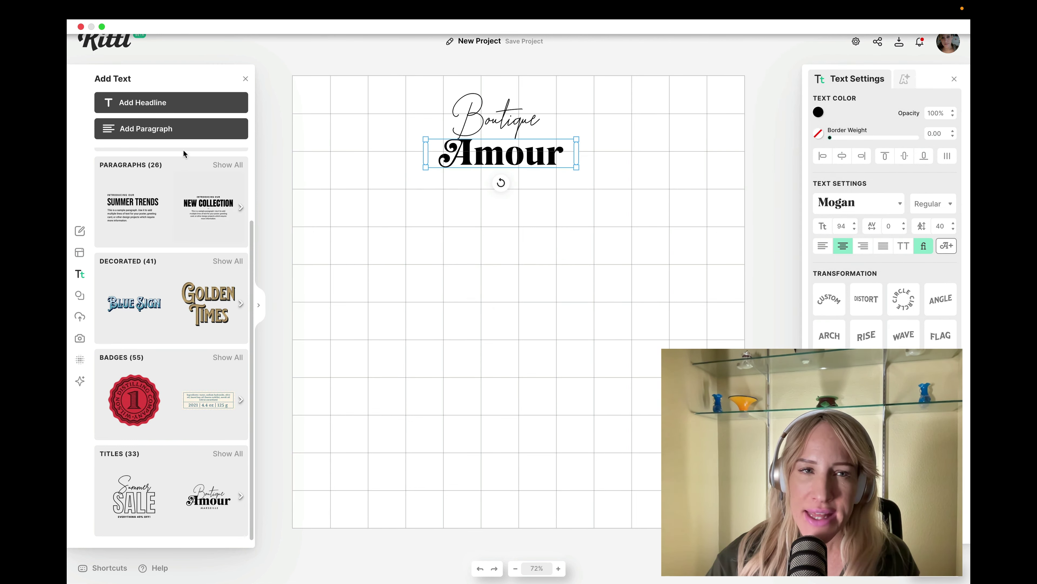
- Add a sample paragraph to the artboard and set its font to Alata
{"action": "left_click", "coordinate": [179, 136]}
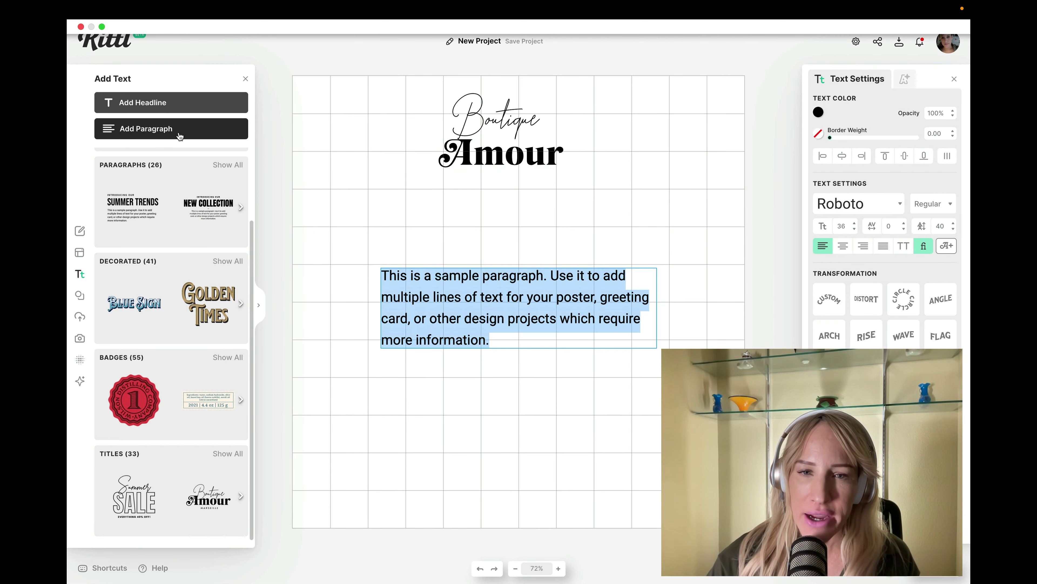
{"action": "left_click", "coordinate": [897, 208]}
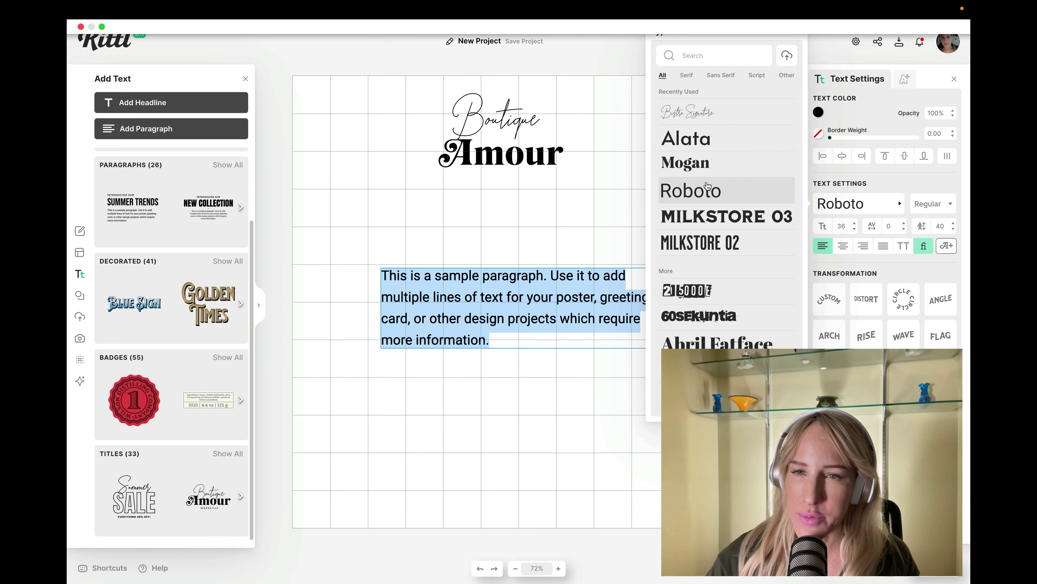
{"action": "left_click", "coordinate": [726, 144]}
{"action": "left_click", "coordinate": [550, 370]}
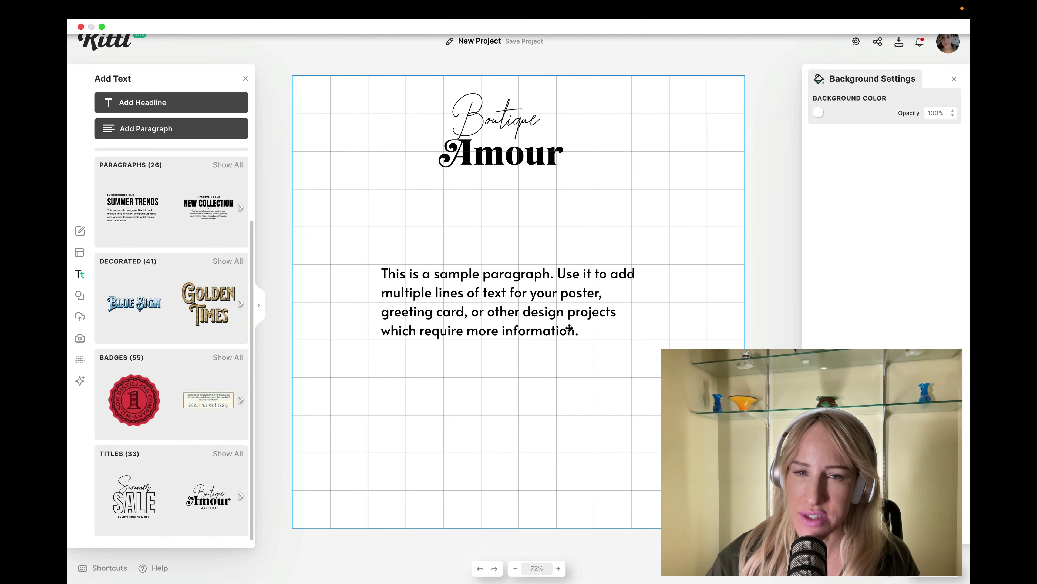
- Move the paragraph to the lower part of the artboard and widen its text box slightly
{"action": "left_click_drag", "start_coordinate": [569, 329], "coordinate": [570, 438]}
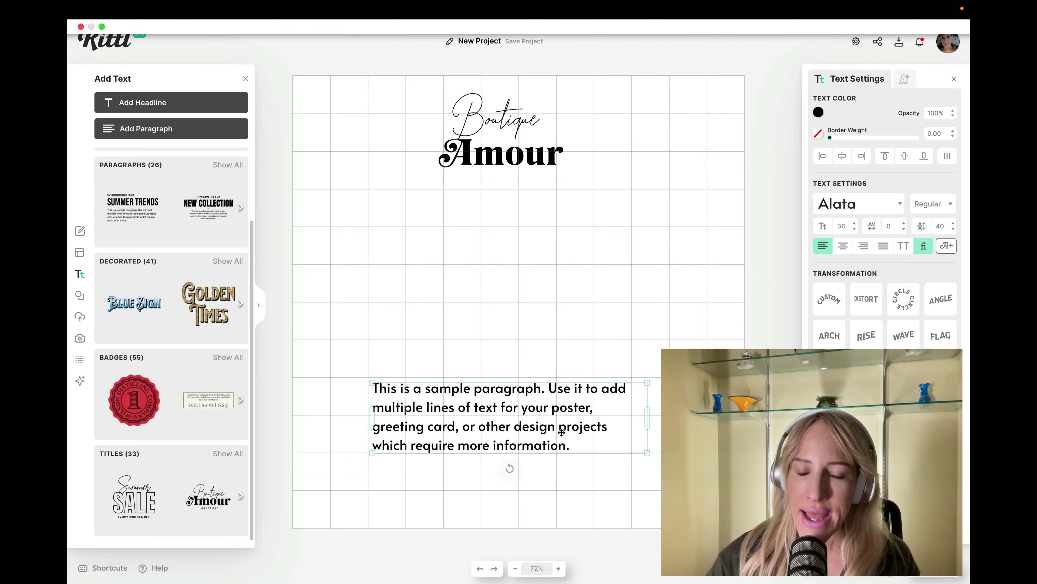
{"action": "left_click_drag", "start_coordinate": [652, 419], "coordinate": [664, 419]}
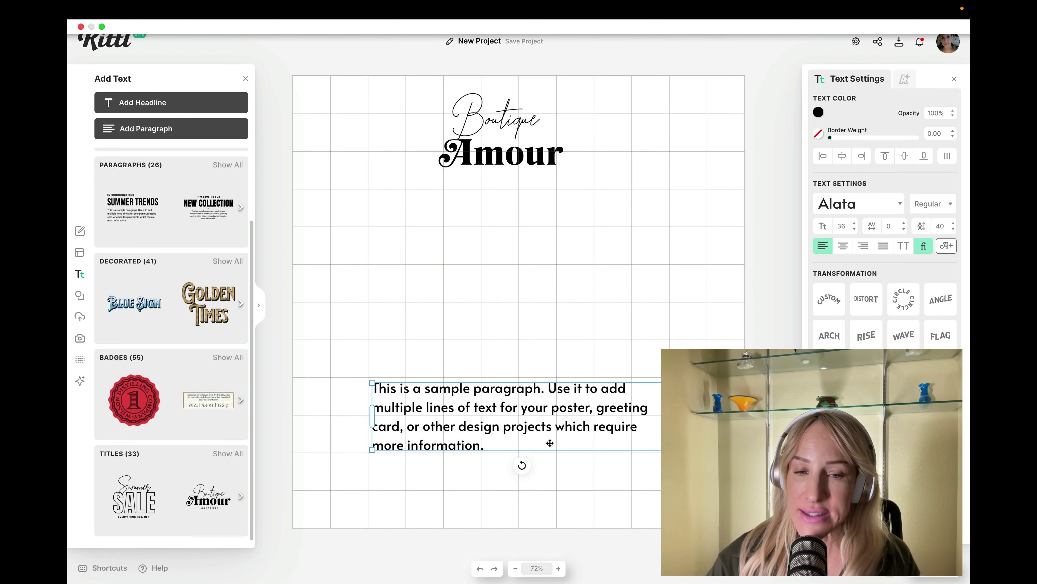
{"action": "left_click", "coordinate": [503, 451]}
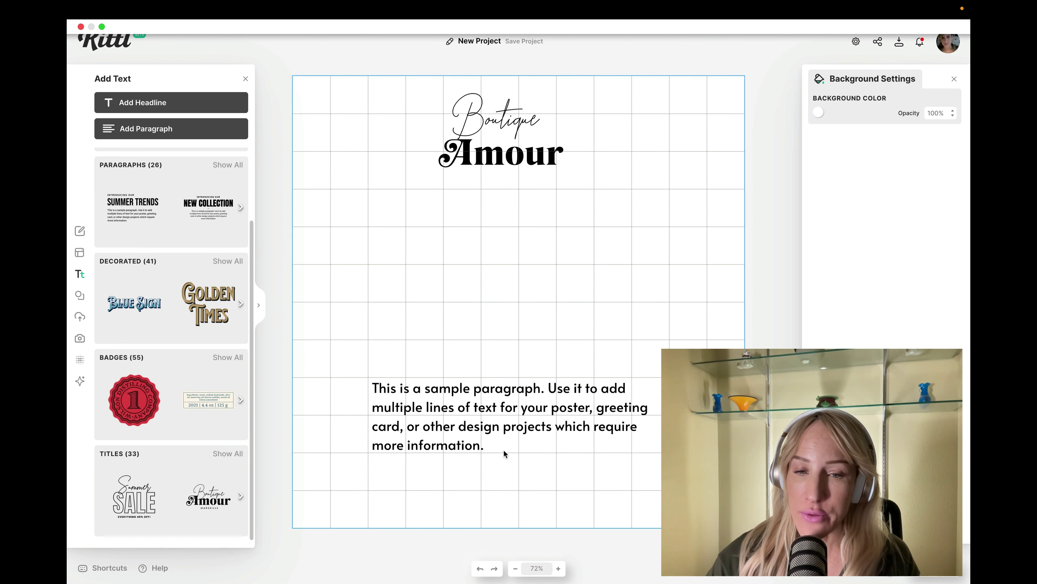
- Center-align all of the paragraph's text
{"action": "double_click", "coordinate": [485, 439]}
{"action": "left_click_drag", "start_coordinate": [486, 453], "coordinate": [373, 392]}
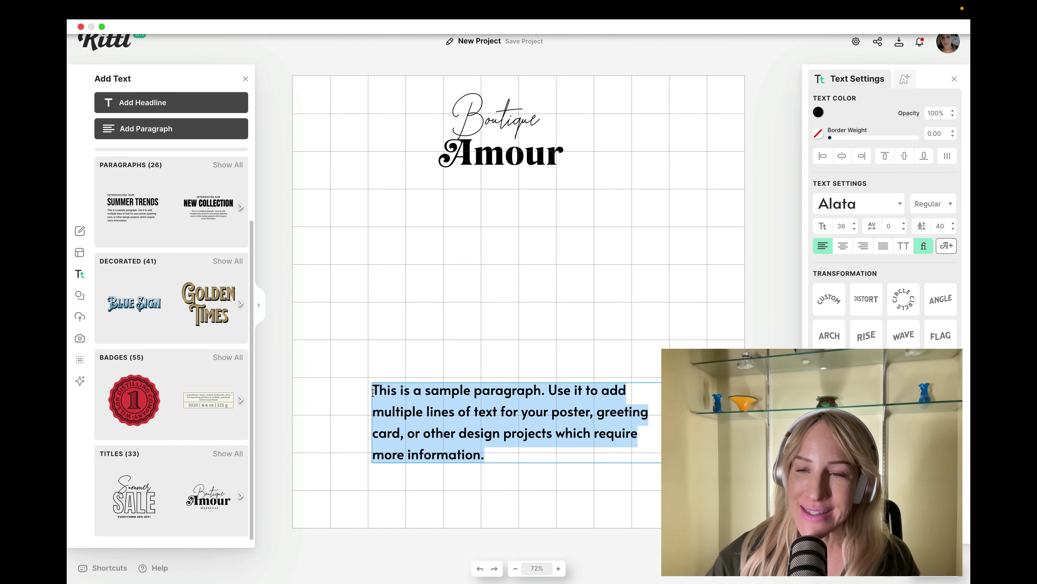
{"action": "left_click", "coordinate": [843, 245]}
{"action": "left_click", "coordinate": [521, 463]}
{"action": "left_click", "coordinate": [646, 384]}
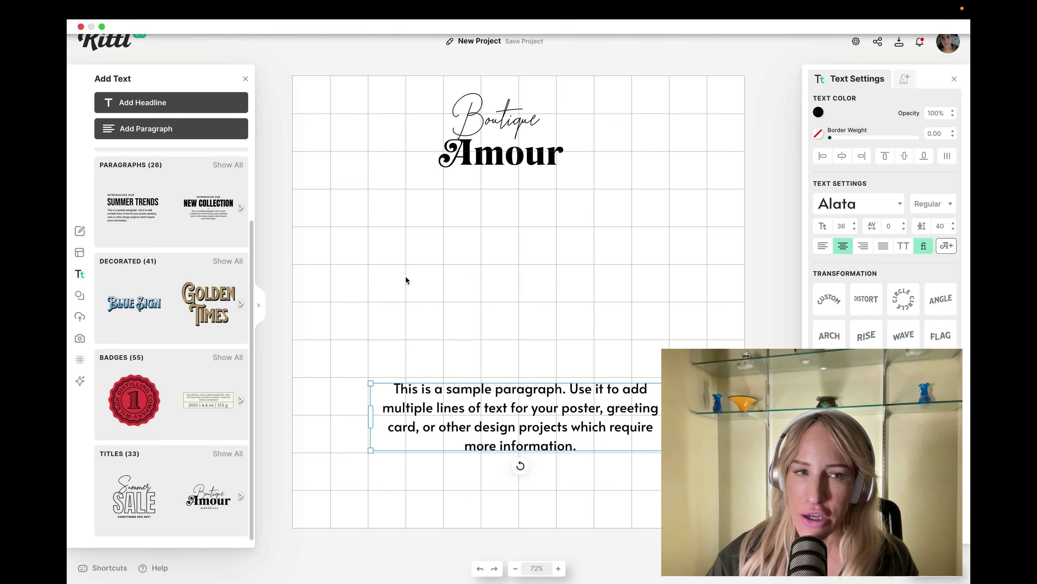
- Search the elements for "mountain", add the mountain illustration with the rising sun and enlarge it
{"action": "left_click", "coordinate": [87, 303]}
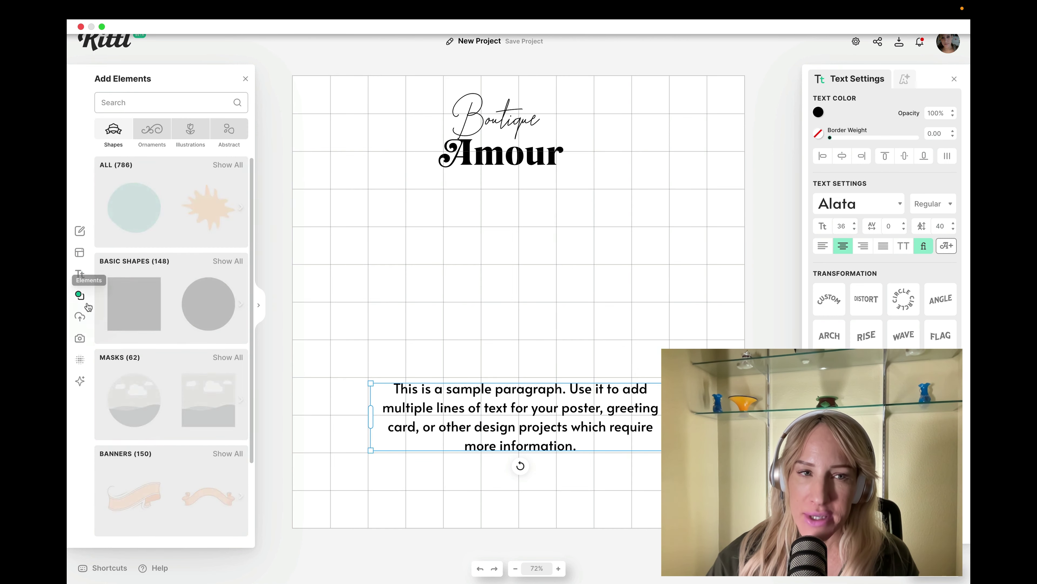
{"action": "type", "text": "m"}
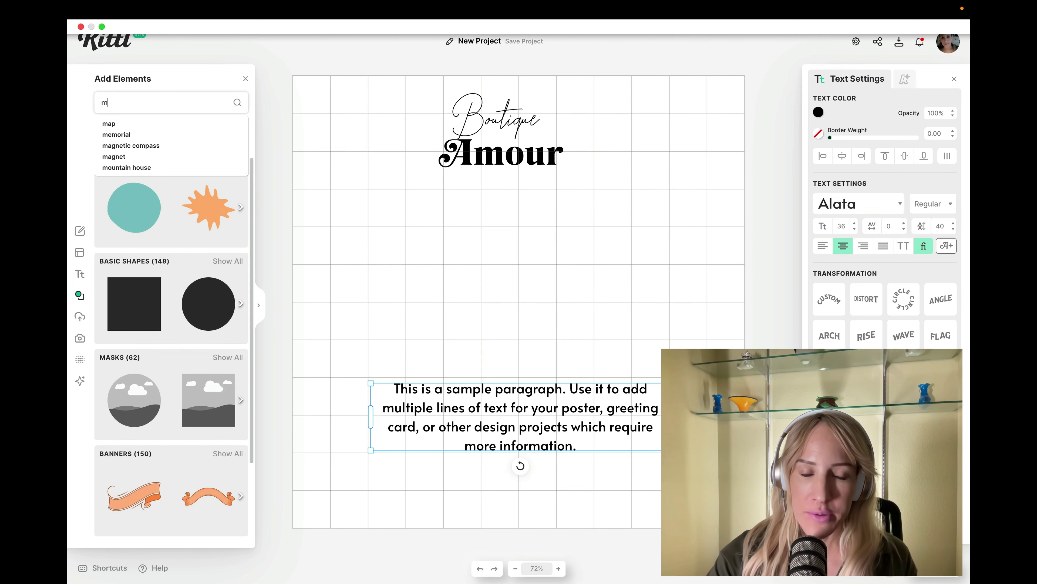
{"action": "type", "text": "ountain"}
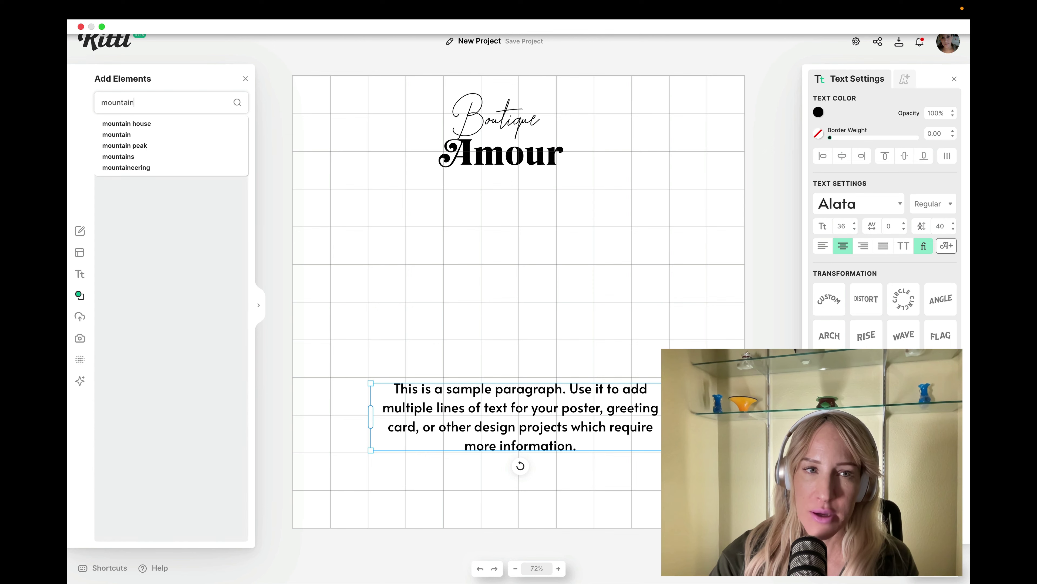
{"action": "key", "text": "Return"}
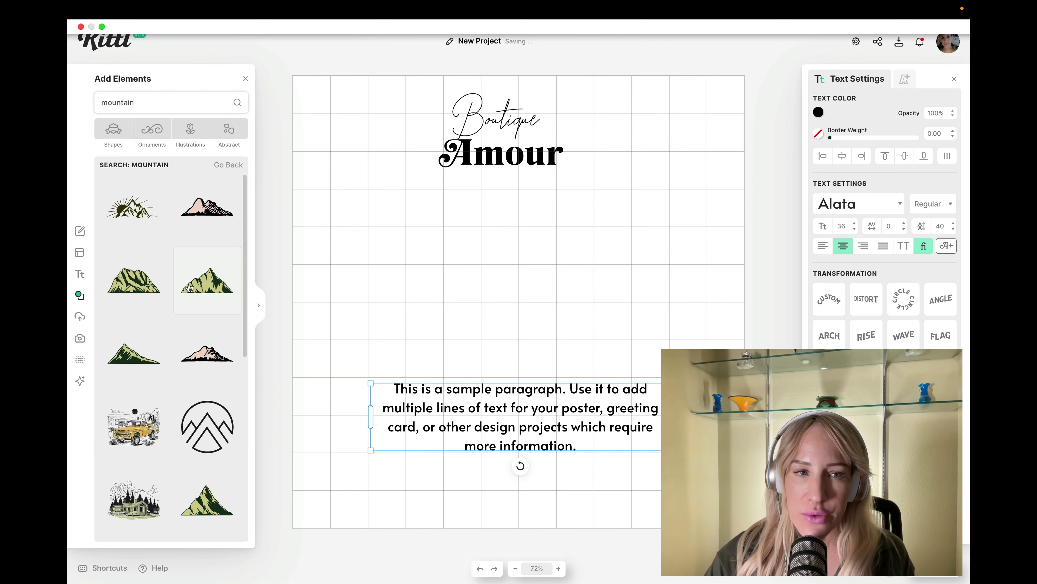
{"action": "left_click", "coordinate": [141, 220]}
{"action": "left_click_drag", "start_coordinate": [594, 268], "coordinate": [629, 195]}
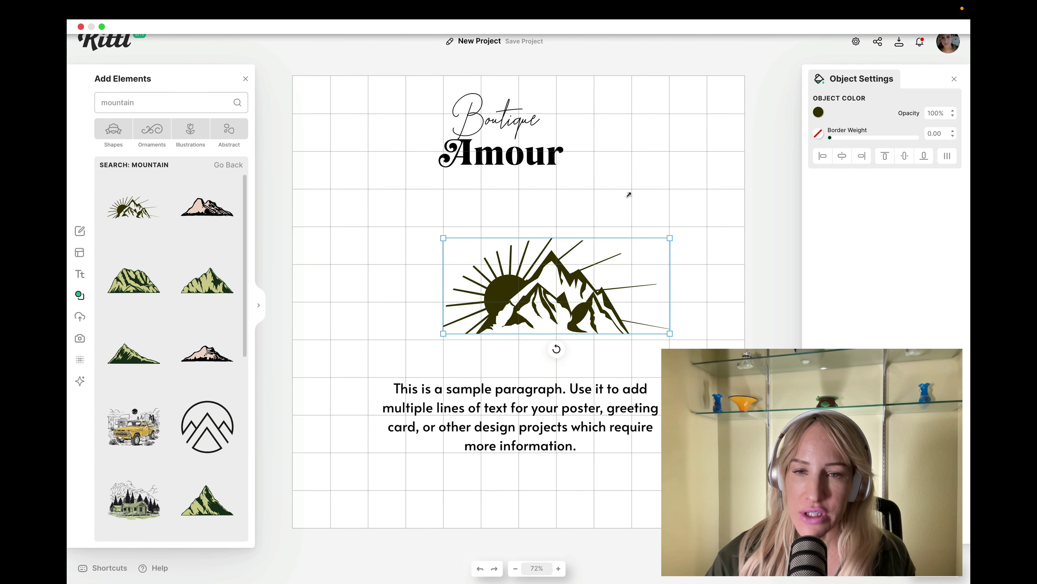
- Reposition the mountain illustration between the title and the paragraph and enlarge it to span most of the artboard's width
{"action": "left_click", "coordinate": [507, 339]}
{"action": "left_click_drag", "start_coordinate": [480, 329], "coordinate": [447, 331]}
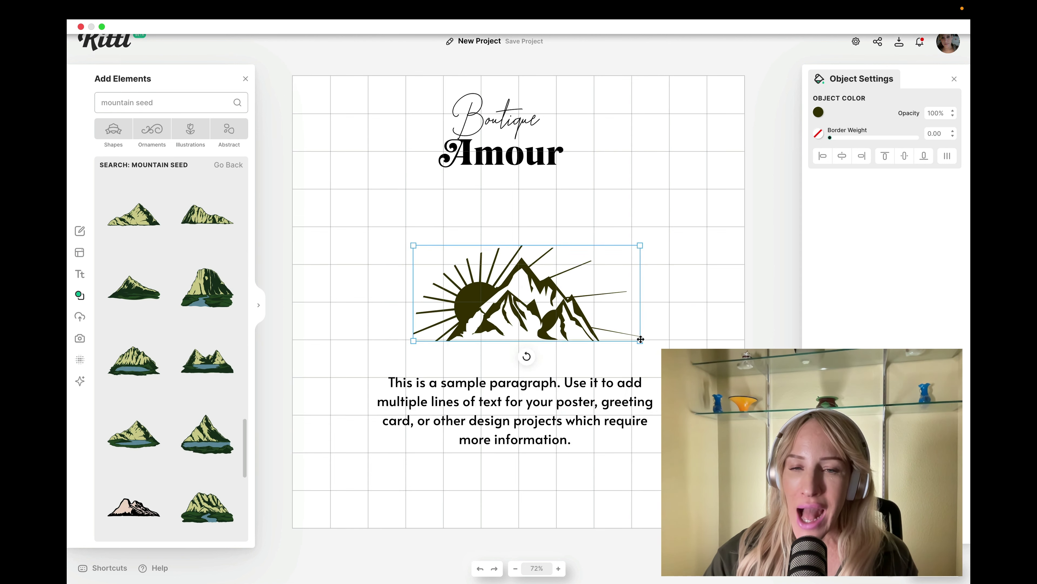
{"action": "left_click_drag", "start_coordinate": [641, 339], "coordinate": [710, 360]}
{"action": "left_click", "coordinate": [637, 301]}
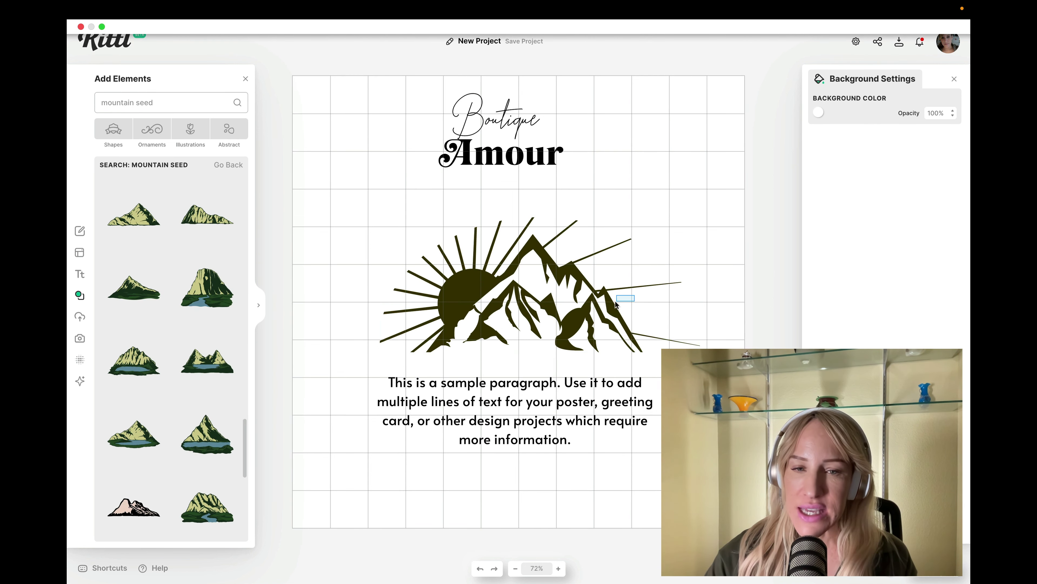
{"action": "left_click", "coordinate": [601, 309]}
{"action": "left_click_drag", "start_coordinate": [601, 309], "coordinate": [587, 312]}
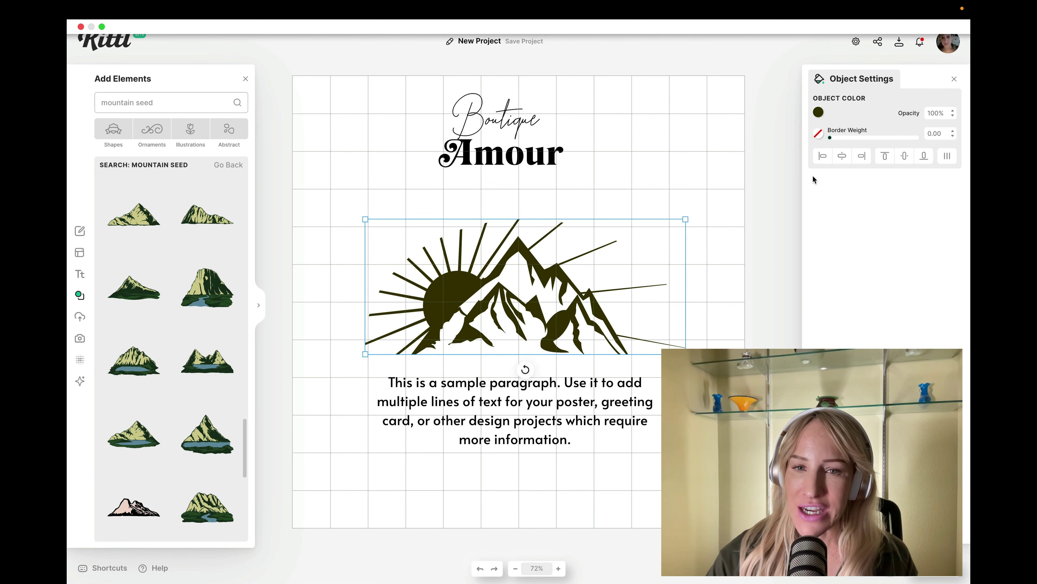
- Recolor the mountain illustration black and set its opacity to 50%
{"action": "left_click", "coordinate": [818, 112]}
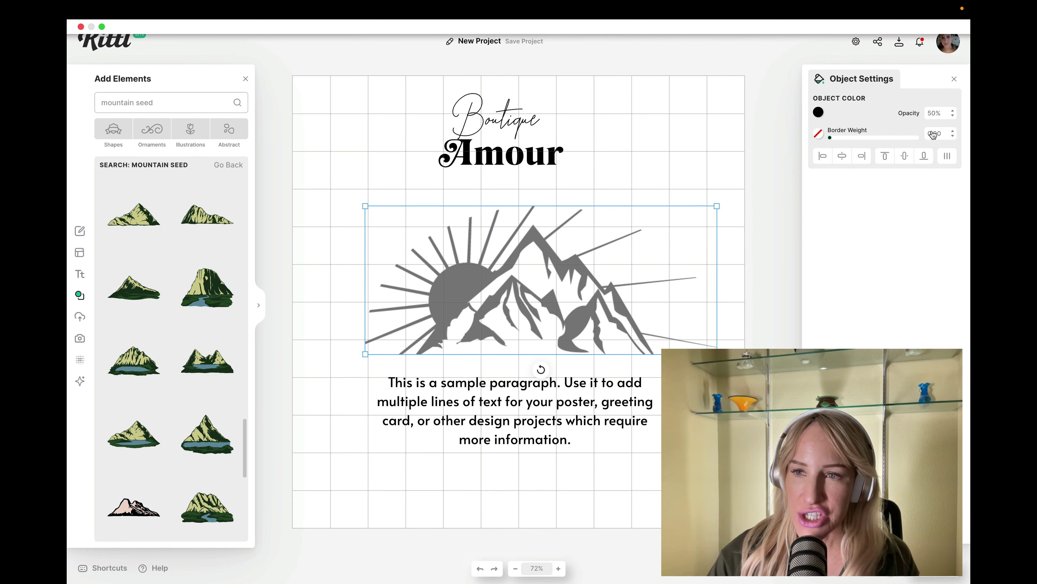
{"action": "double_click", "coordinate": [946, 113]}
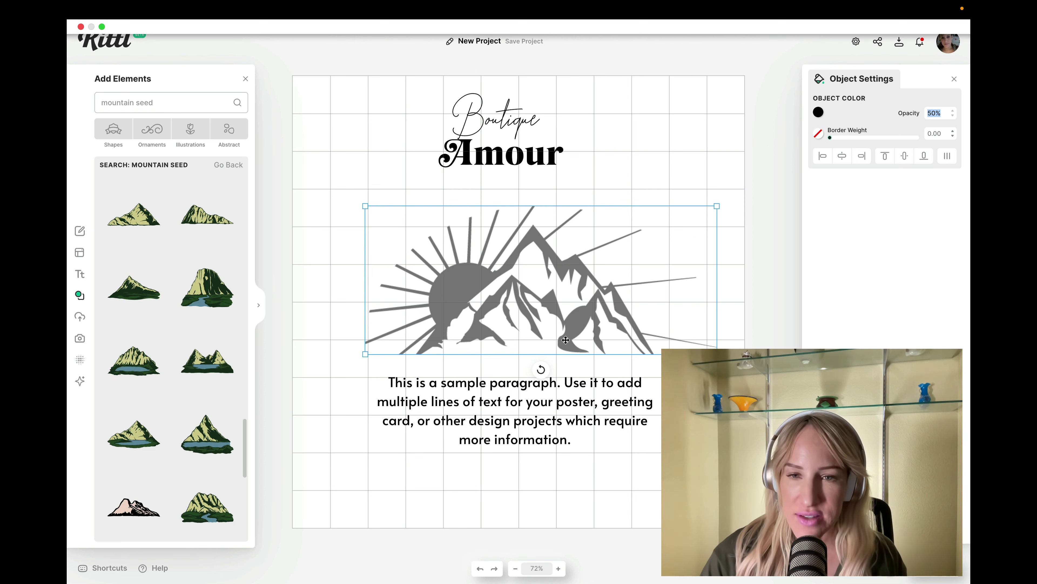
- Change the title lines to "Faith Can" and "Move Mountains", and center "Move Mountains" above the mountain illustration
{"action": "left_click", "coordinate": [549, 409]}
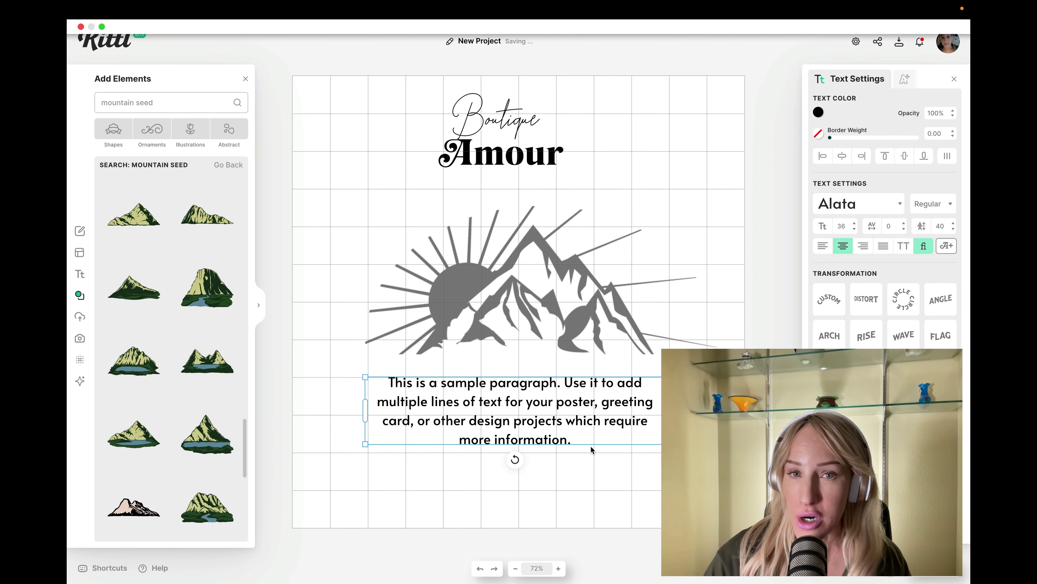
{"action": "left_click", "coordinate": [433, 111]}
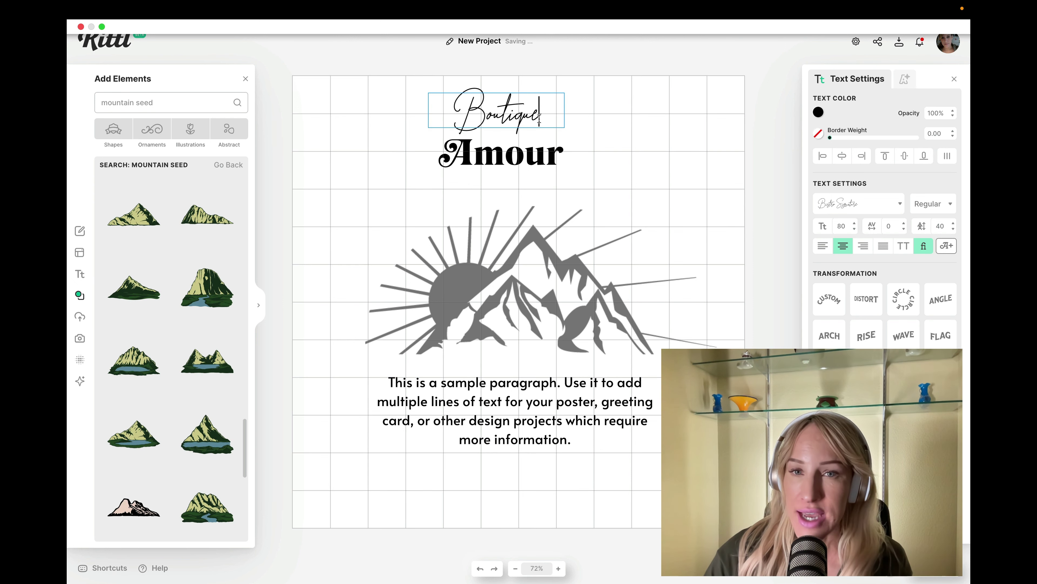
{"action": "double_click", "coordinate": [433, 111]}
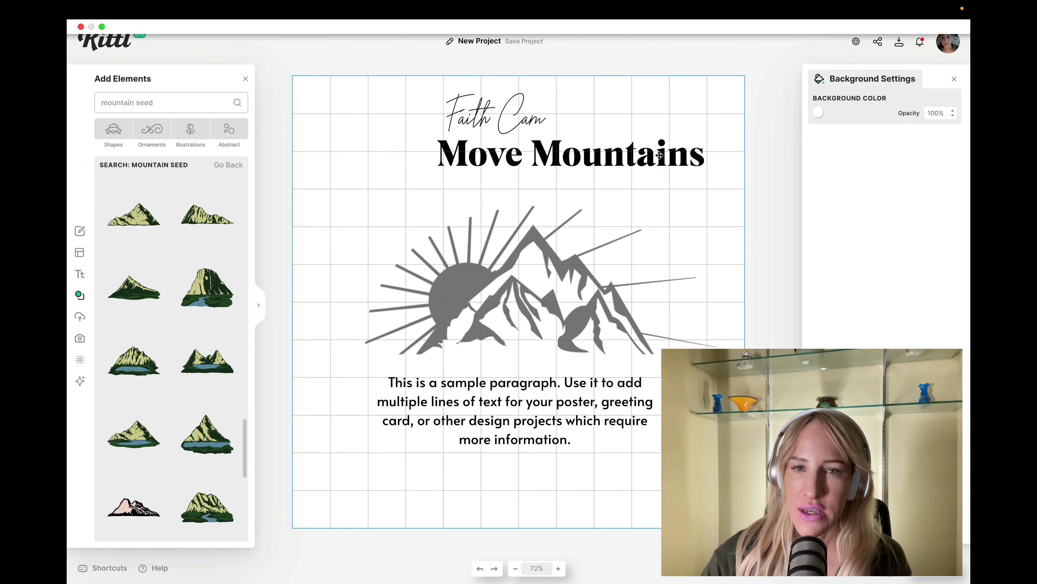
{"action": "left_click_drag", "start_coordinate": [572, 156], "coordinate": [528, 169]}
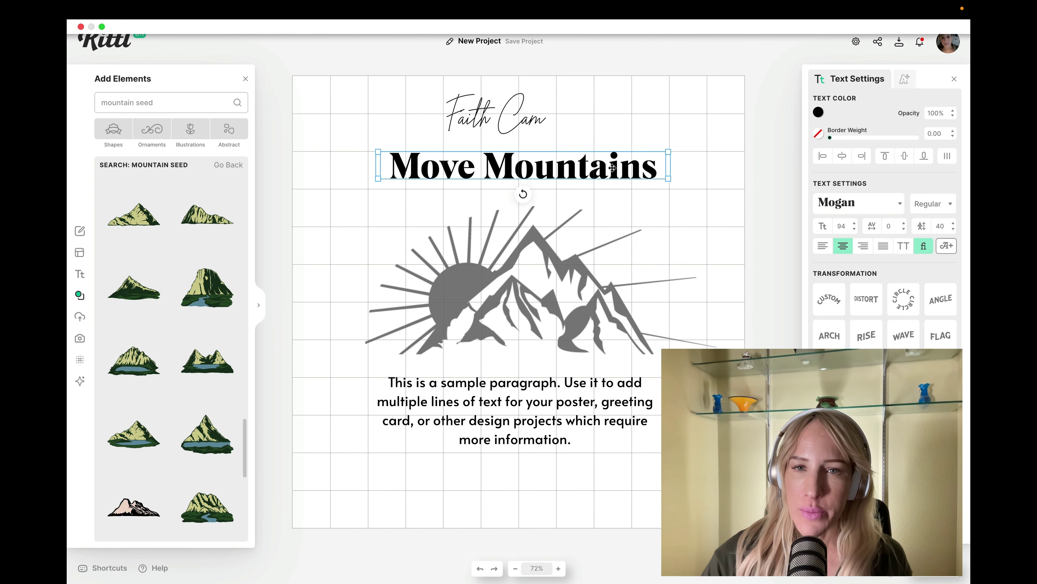
- Apply a Custom transformation to "Faith Can", bend its path into a gentle wave, and enlarge the line to size 98 above "Move Mountains"
{"action": "left_click", "coordinate": [547, 130]}
{"action": "left_click", "coordinate": [831, 305]}
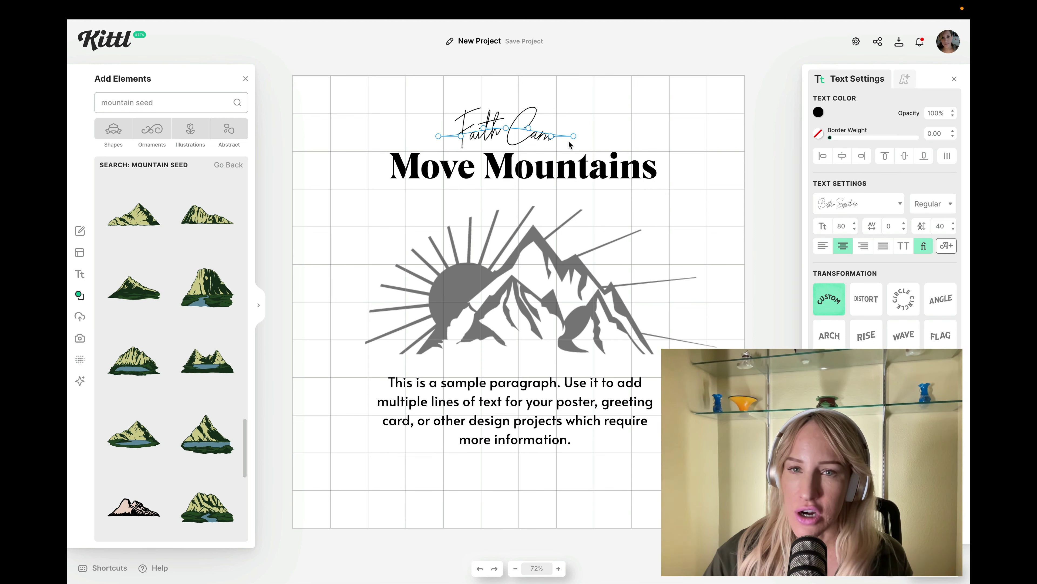
{"action": "mouse_move", "coordinate": [573, 137]}
{"action": "left_mouse_down"}
{"action": "mouse_move", "coordinate": [579, 108]}
{"action": "mouse_move", "coordinate": [581, 137]}
{"action": "mouse_move", "coordinate": [584, 104]}
{"action": "mouse_move", "coordinate": [601, 88]}
{"action": "mouse_move", "coordinate": [567, 141]}
{"action": "left_mouse_up"}
{"action": "left_click", "coordinate": [465, 139]}
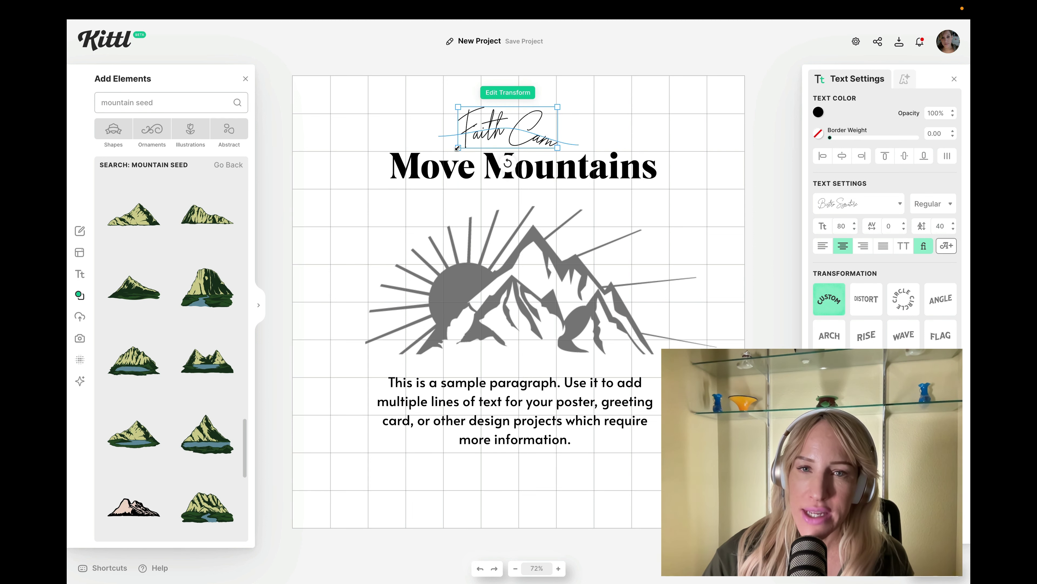
{"action": "left_click_drag", "start_coordinate": [457, 148], "coordinate": [435, 156]}
{"action": "left_click_drag", "start_coordinate": [534, 140], "coordinate": [551, 133]}
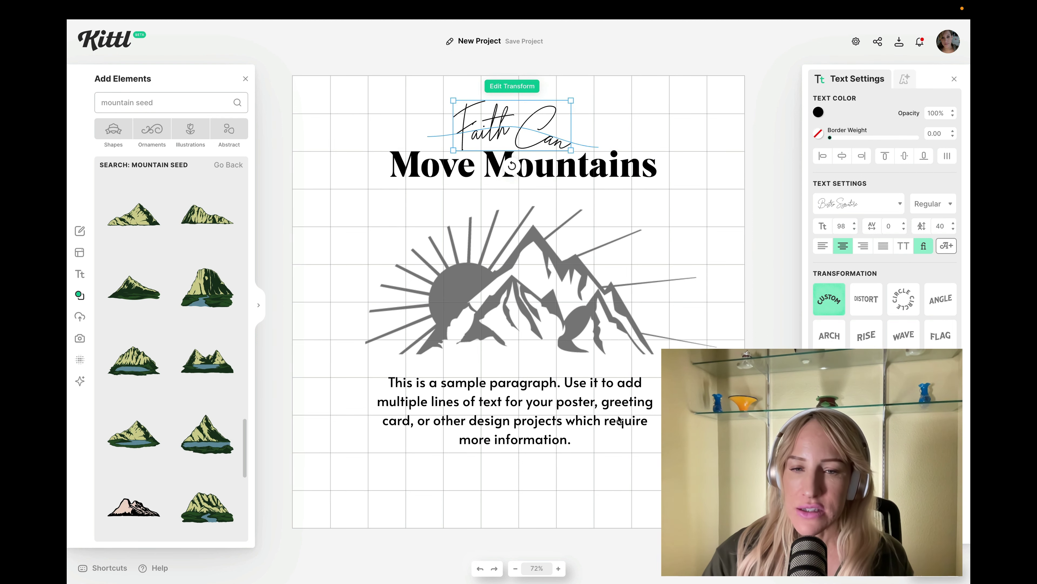
- Set the artboard's background color to a muted blue-gray, hex 9f9fb1
{"action": "left_click", "coordinate": [628, 387]}
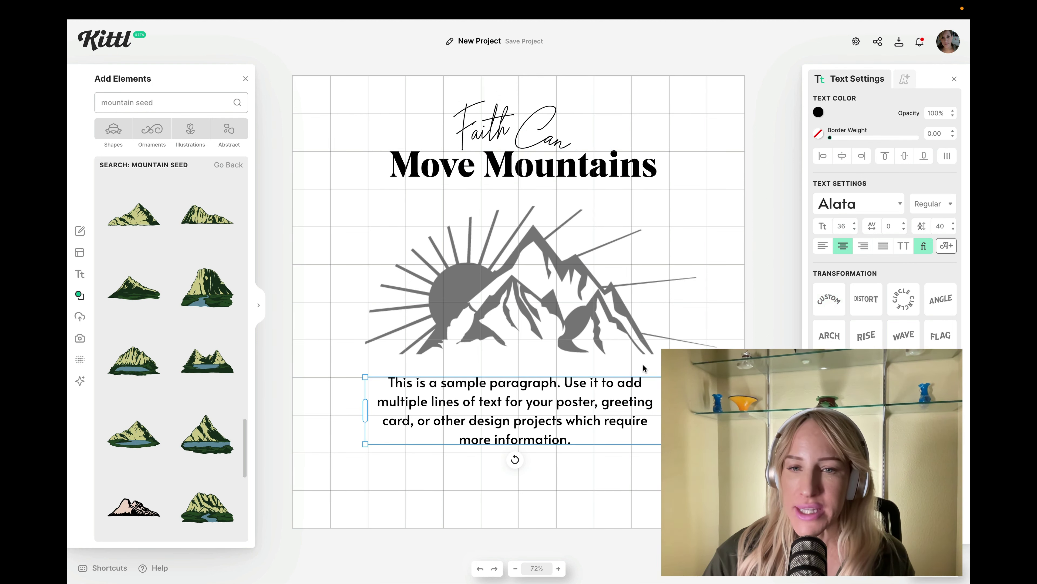
{"action": "left_click", "coordinate": [354, 235]}
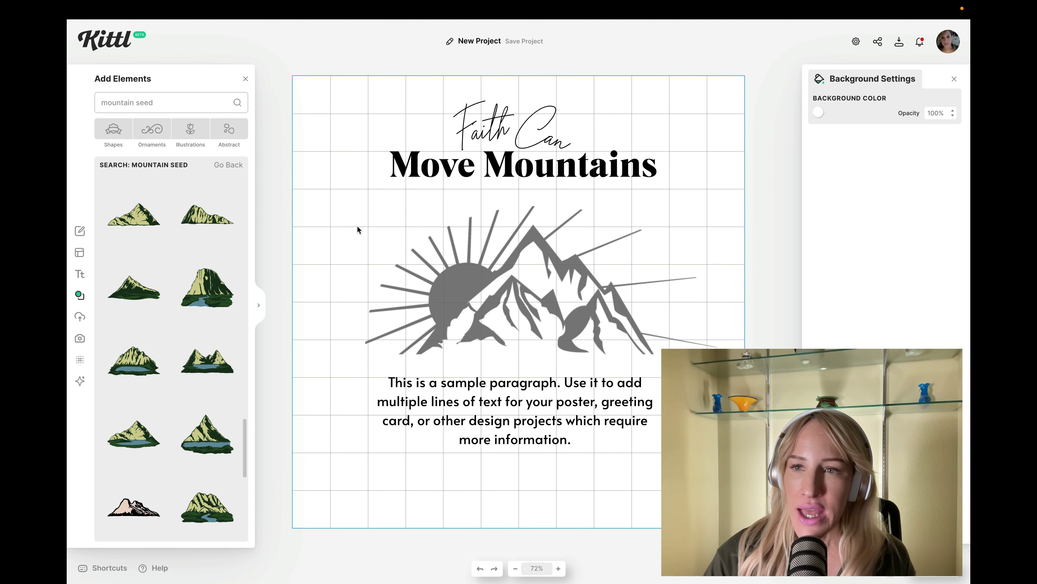
{"action": "left_click", "coordinate": [819, 112]}
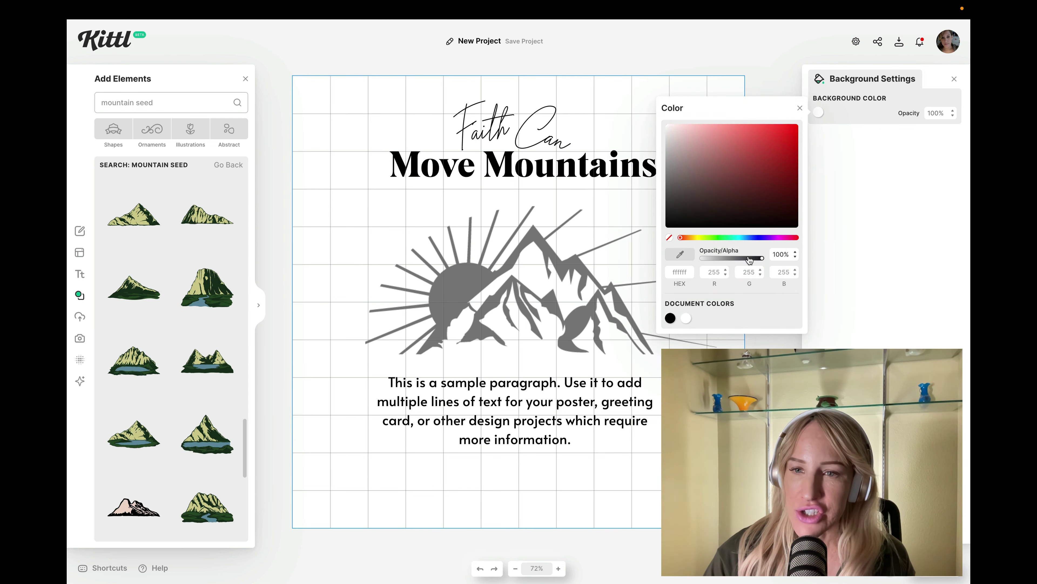
{"action": "left_click", "coordinate": [676, 188]}
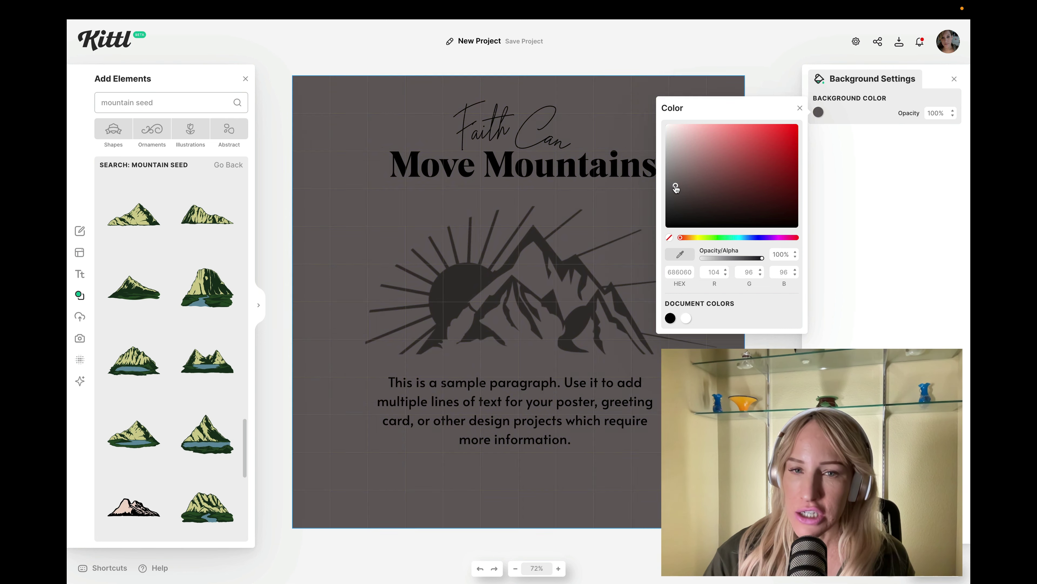
{"action": "left_click", "coordinate": [757, 237]}
{"action": "left_click", "coordinate": [689, 185]}
{"action": "mouse_move", "coordinate": [689, 185]}
{"action": "left_mouse_down"}
{"action": "mouse_move", "coordinate": [697, 193]}
{"action": "mouse_move", "coordinate": [691, 174]}
{"action": "mouse_move", "coordinate": [693, 199]}
{"action": "mouse_move", "coordinate": [697, 158]}
{"action": "mouse_move", "coordinate": [686, 161]}
{"action": "left_mouse_up"}
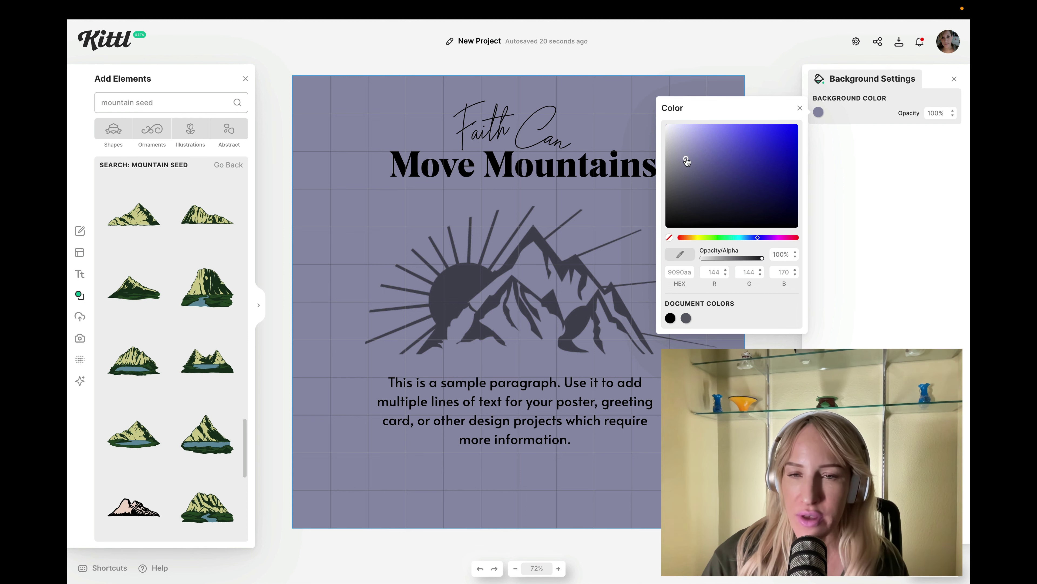
{"action": "left_click_drag", "start_coordinate": [687, 161], "coordinate": [691, 167]}
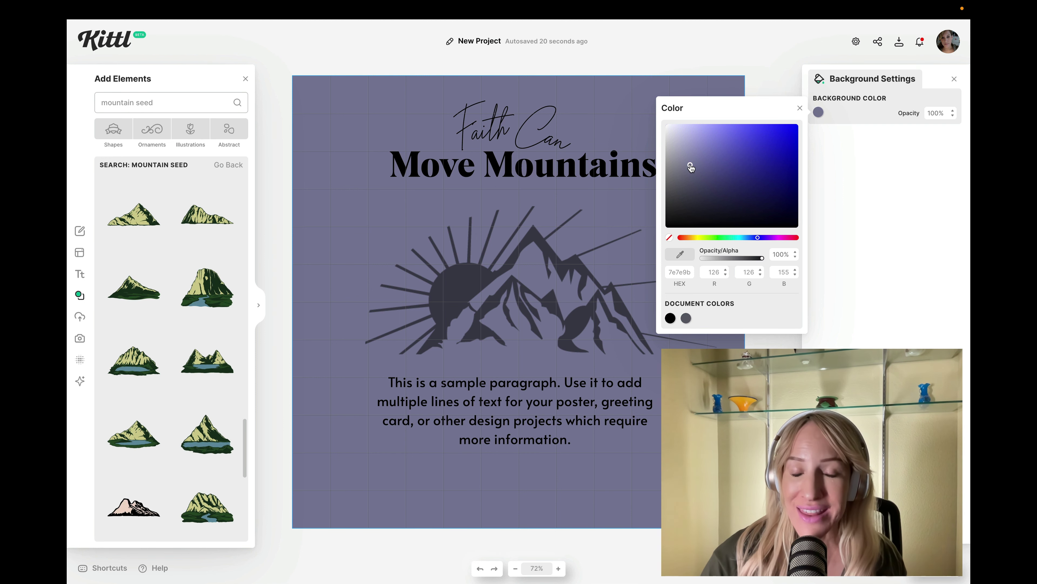
{"action": "mouse_move", "coordinate": [690, 167]}
{"action": "left_mouse_down"}
{"action": "mouse_move", "coordinate": [706, 165]}
{"action": "mouse_move", "coordinate": [720, 139]}
{"action": "mouse_move", "coordinate": [704, 173]}
{"action": "mouse_move", "coordinate": [714, 171]}
{"action": "mouse_move", "coordinate": [704, 182]}
{"action": "mouse_move", "coordinate": [686, 163]}
{"action": "mouse_move", "coordinate": [700, 149]}
{"action": "left_mouse_up"}
{"action": "mouse_move", "coordinate": [740, 162]}
{"action": "left_mouse_down"}
{"action": "mouse_move", "coordinate": [706, 185]}
{"action": "mouse_move", "coordinate": [695, 229]}
{"action": "mouse_move", "coordinate": [701, 190]}
{"action": "mouse_move", "coordinate": [679, 159]}
{"action": "left_mouse_up"}
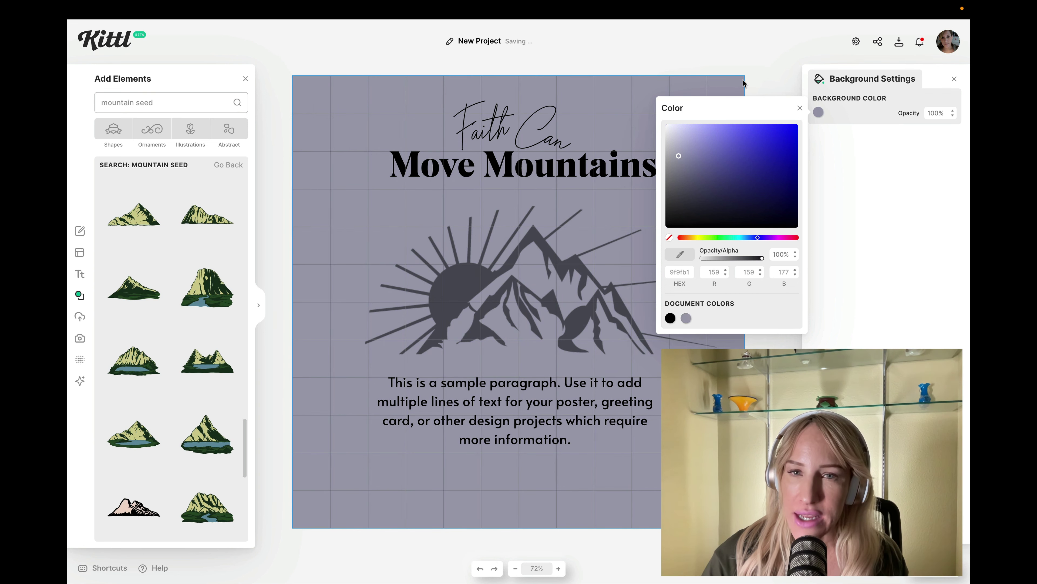
- Recolor both title lines, "Faith Can" and "Move Mountains", in off-white
{"action": "left_click", "coordinate": [532, 136]}
{"action": "left_click", "coordinate": [543, 126]}
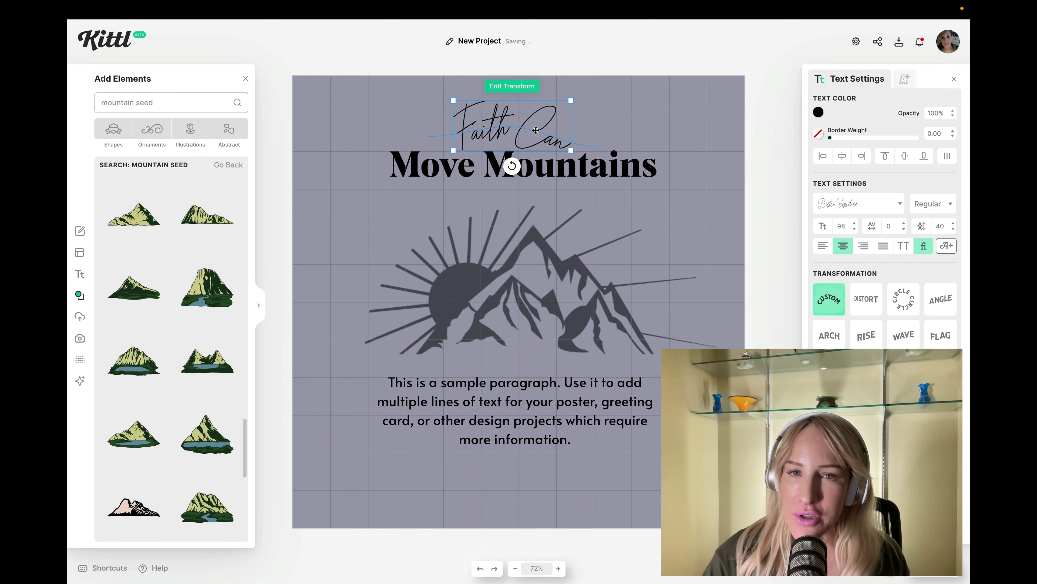
{"action": "left_click", "coordinate": [818, 112]}
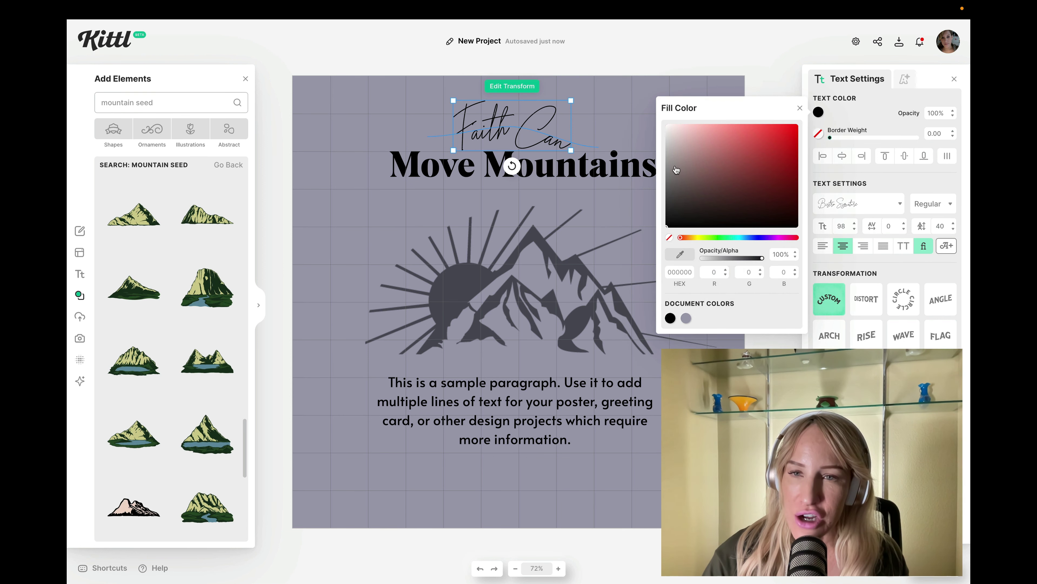
{"action": "left_click", "coordinate": [667, 134]}
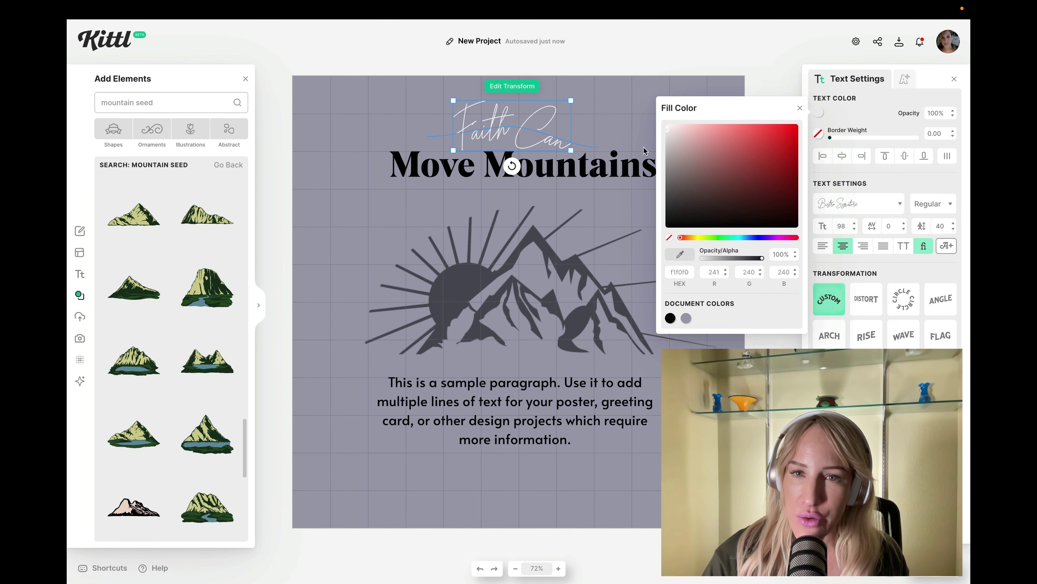
{"action": "left_click", "coordinate": [597, 172]}
{"action": "left_click", "coordinate": [820, 114]}
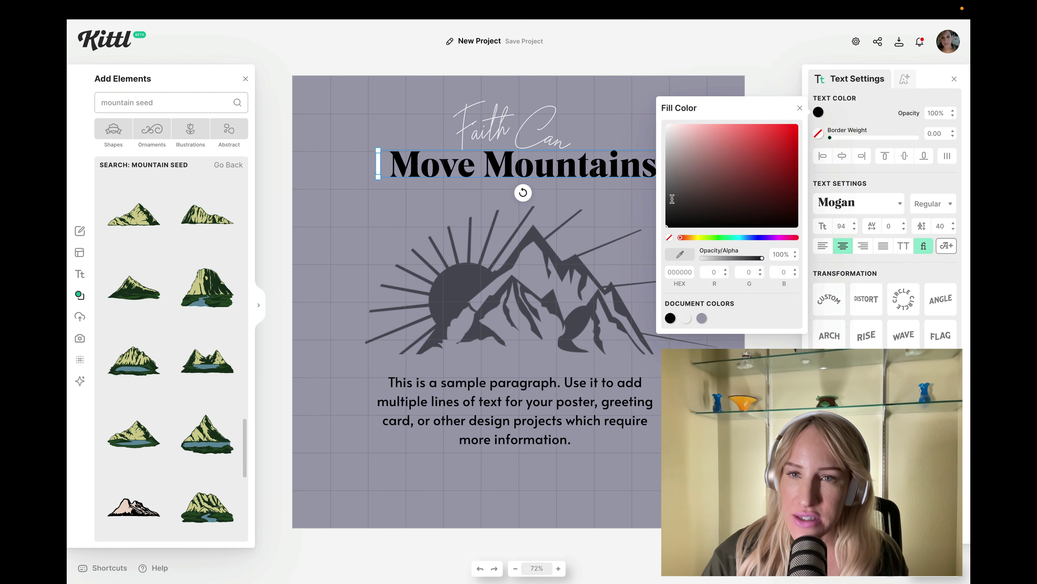
{"action": "left_click", "coordinate": [669, 127]}
- Recolor the sample paragraph off-white to match the title
{"action": "left_click", "coordinate": [546, 385]}
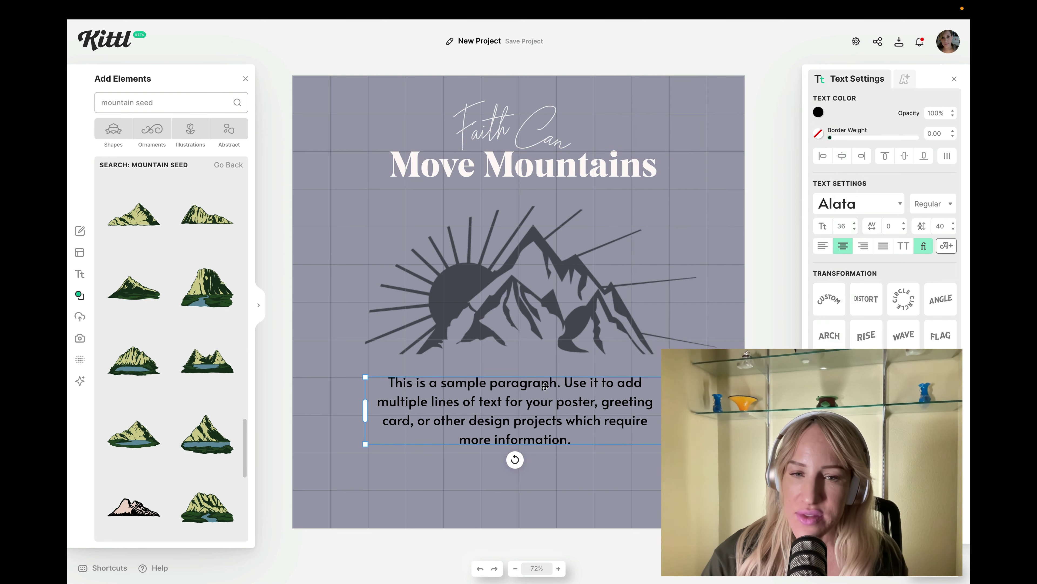
{"action": "left_click", "coordinate": [819, 112]}
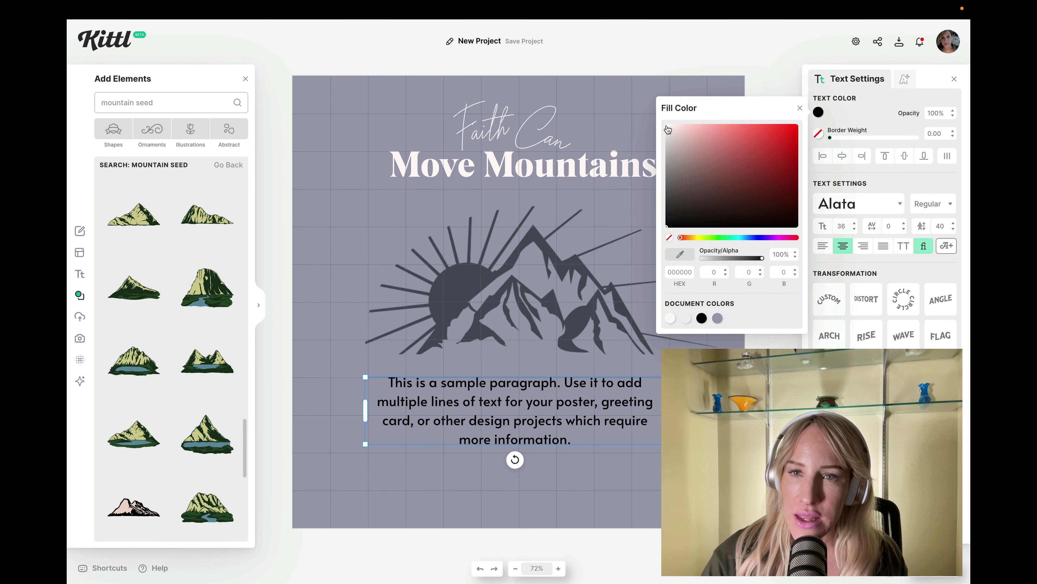
{"action": "left_click", "coordinate": [667, 129]}
- Try the off-white document color on the artboard background and restore the blue-gray
{"action": "left_click", "coordinate": [548, 245]}
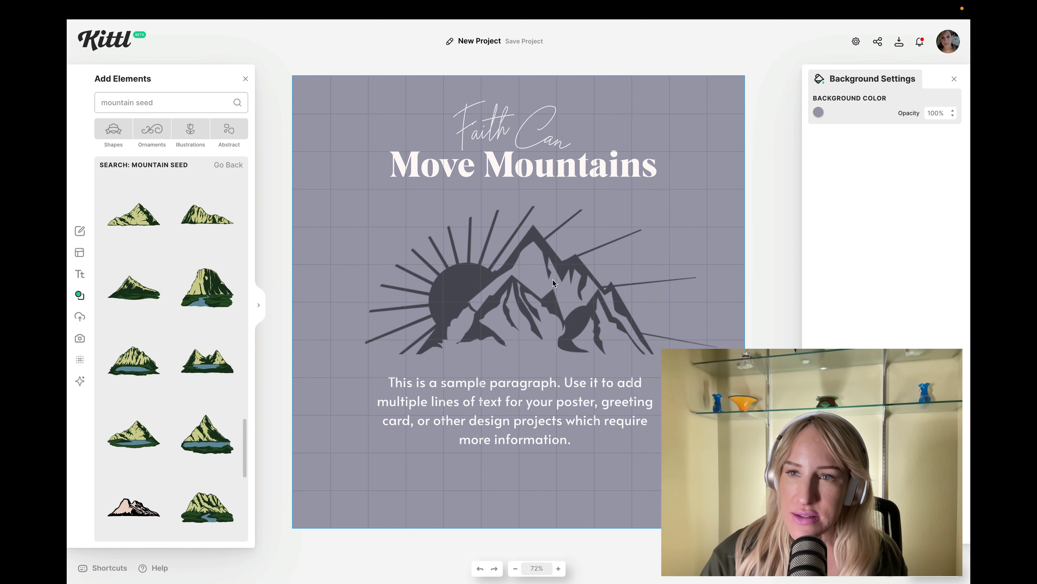
{"action": "left_click", "coordinate": [819, 112]}
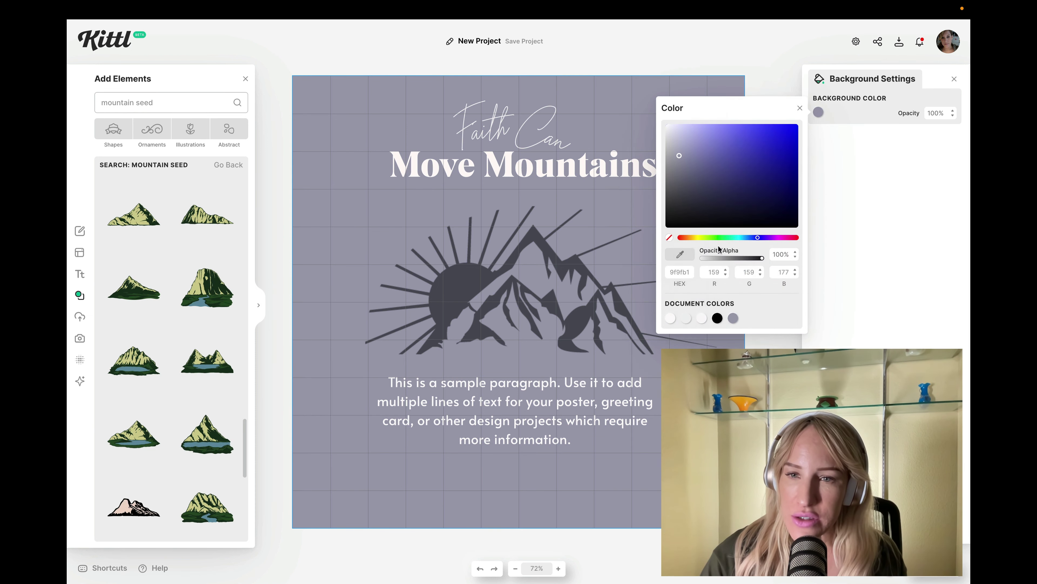
{"action": "left_click", "coordinate": [670, 318]}
{"action": "left_click", "coordinate": [733, 318]}
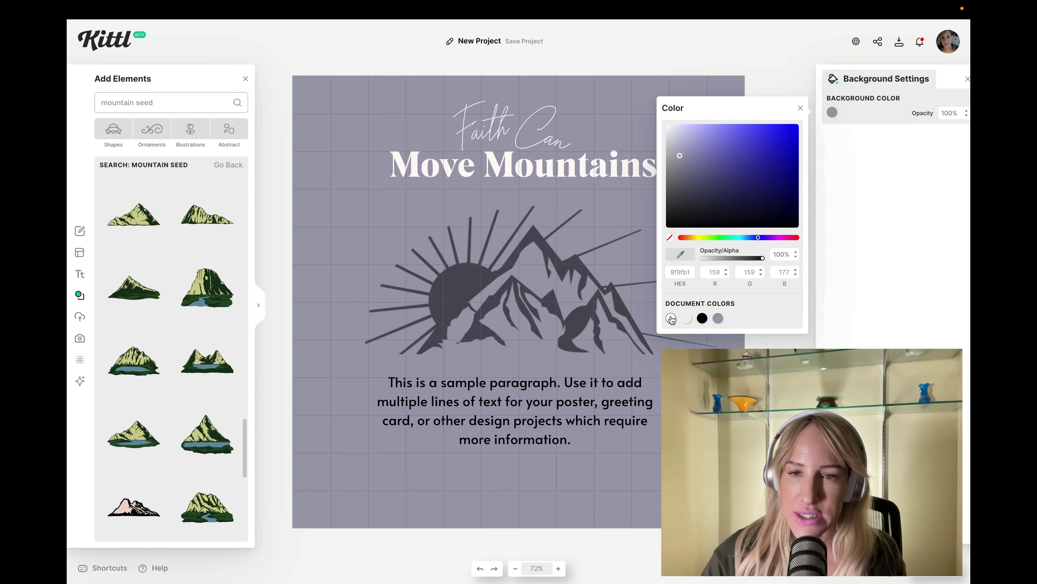
{"action": "left_click", "coordinate": [810, 177]}
- Try the off-white document color on the mountain illustration and return it to black
{"action": "left_click", "coordinate": [589, 261]}
{"action": "left_click", "coordinate": [574, 287]}
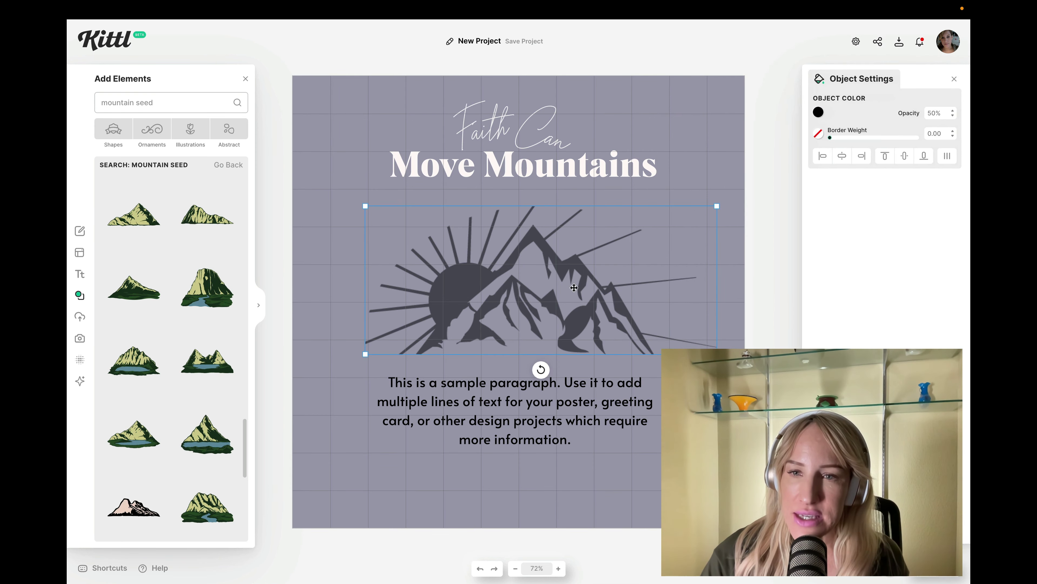
{"action": "left_click", "coordinate": [819, 112]}
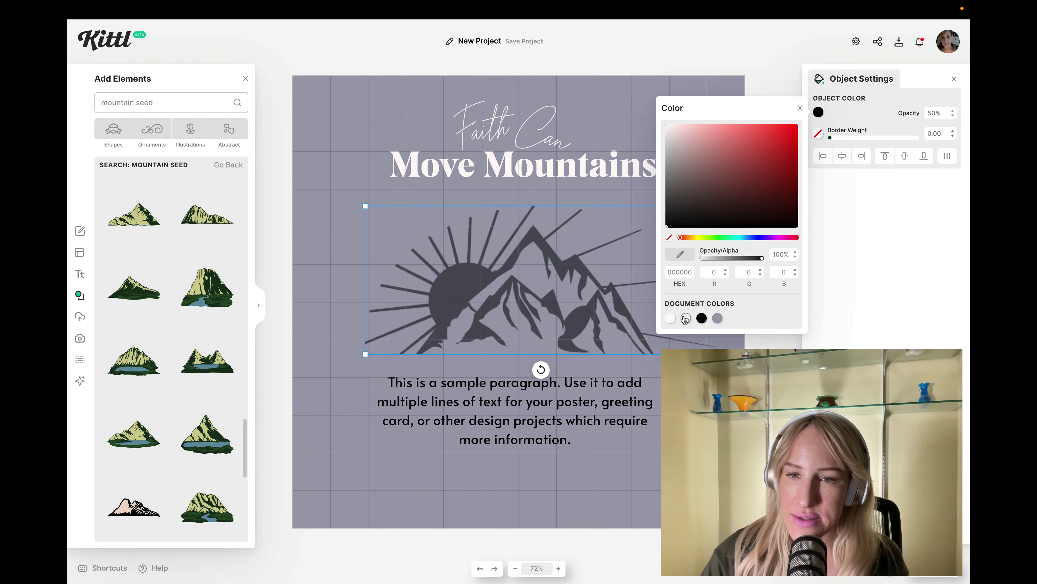
{"action": "left_click", "coordinate": [671, 319]}
{"action": "left_click", "coordinate": [888, 142]}
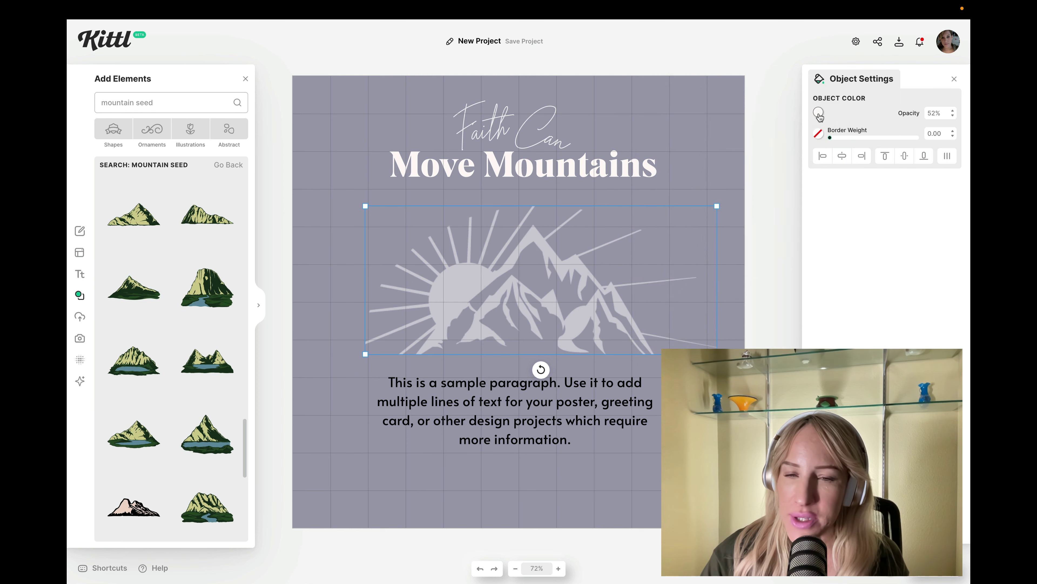
{"action": "left_click", "coordinate": [818, 112]}
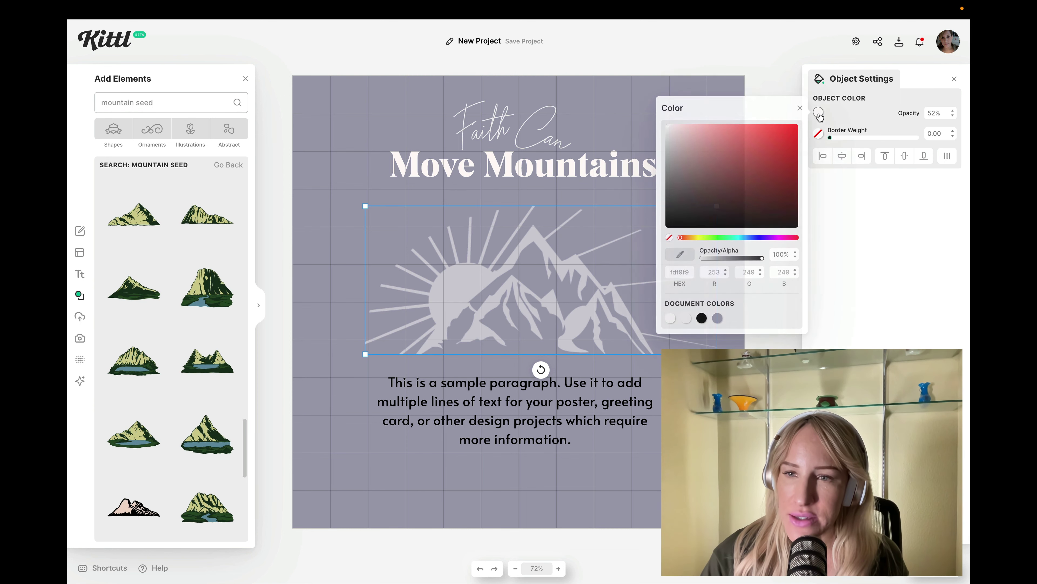
{"action": "left_click", "coordinate": [702, 318]}
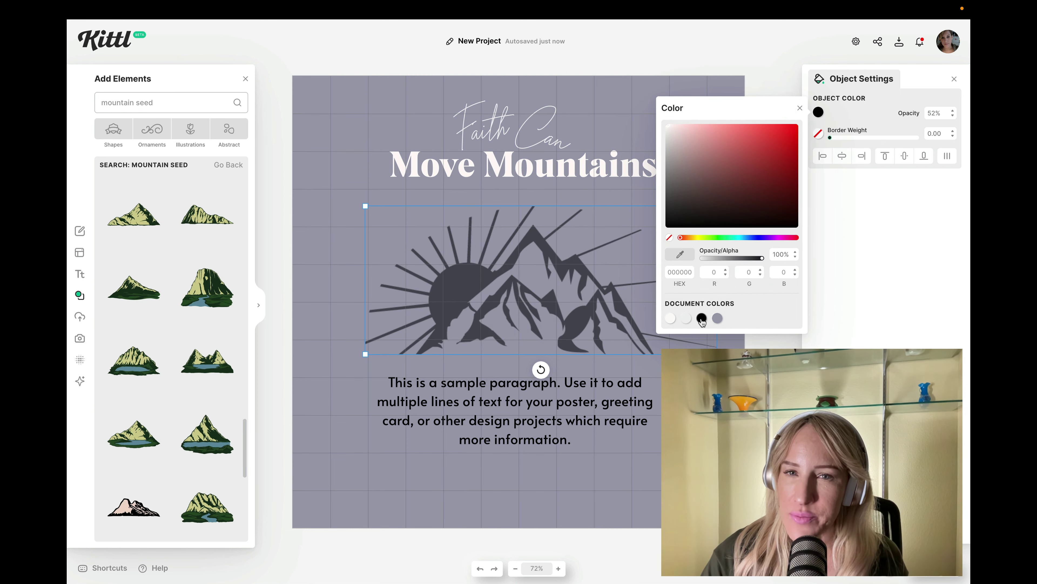
- Lower the mountain illustration's opacity to 25%
{"action": "double_click", "coordinate": [934, 118]}
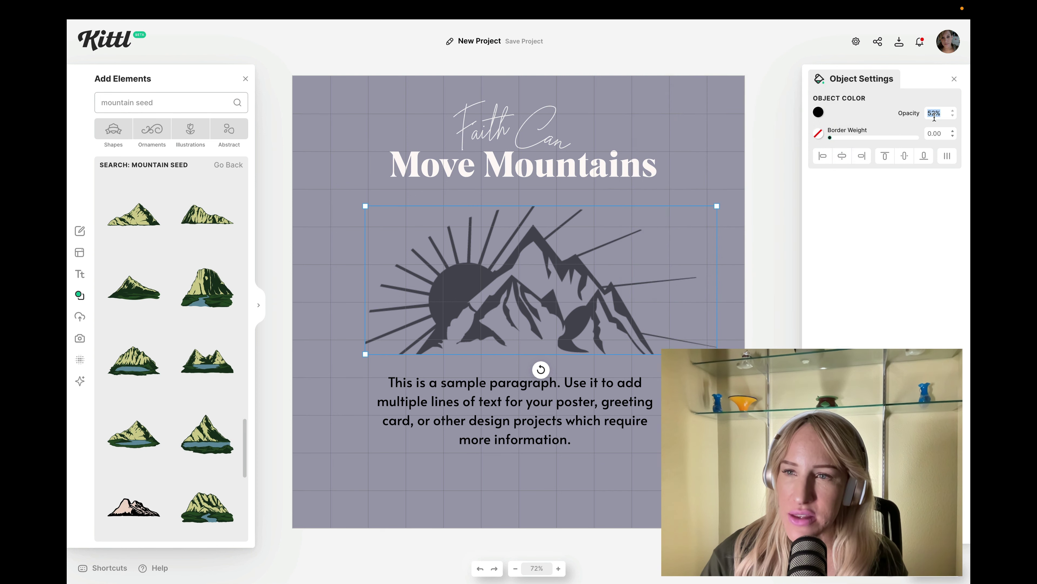
{"action": "type", "text": "25"}
{"action": "key", "text": "Return"}
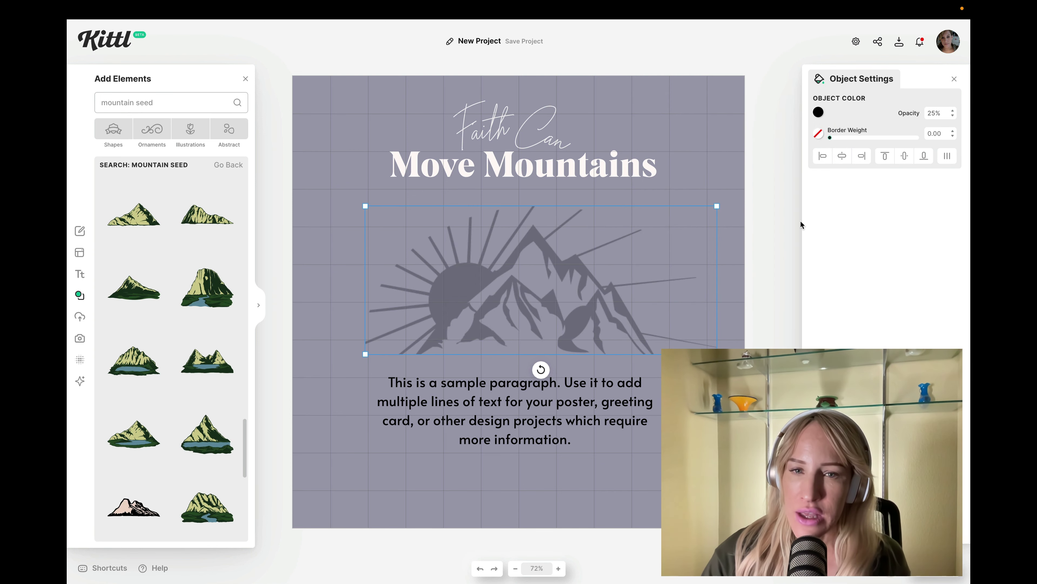
- Set the mountain illustration's opacity to 30% and enlarge it slightly toward the artboard's lower-left
{"action": "left_click", "coordinate": [935, 113]}
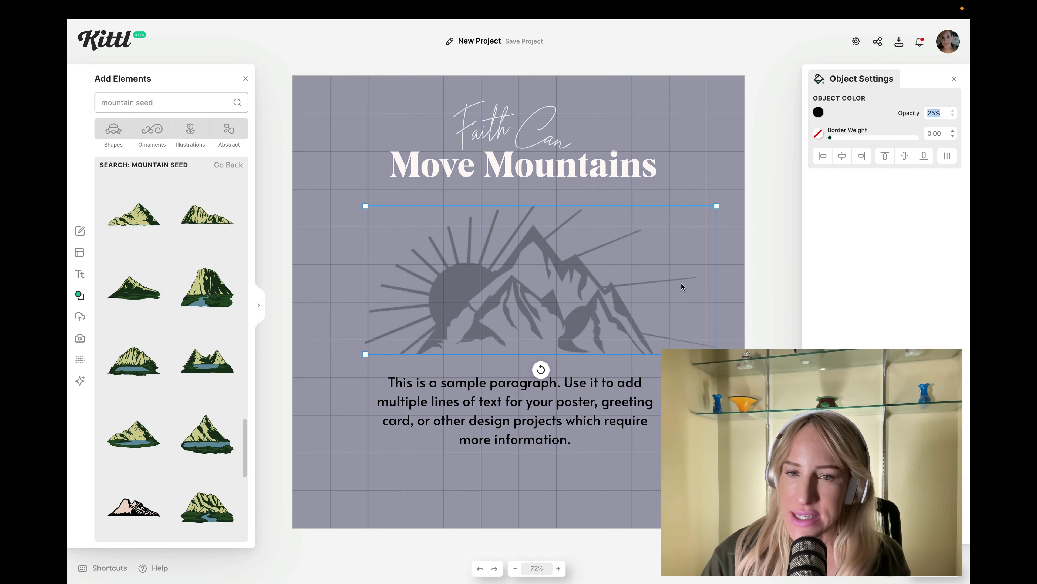
{"action": "type", "text": "30"}
{"action": "key", "text": "Return"}
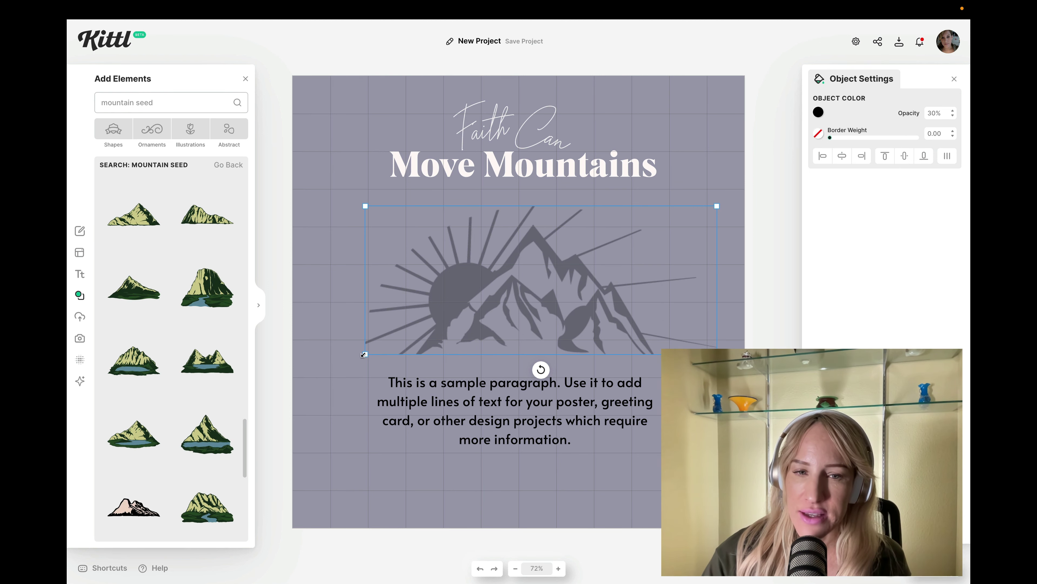
{"action": "left_click_drag", "start_coordinate": [364, 354], "coordinate": [341, 364]}
- Select all of the paragraph's text and set its fill color to off-white, hex f6f1f1
{"action": "left_click", "coordinate": [475, 401]}
{"action": "left_click", "coordinate": [475, 402]}
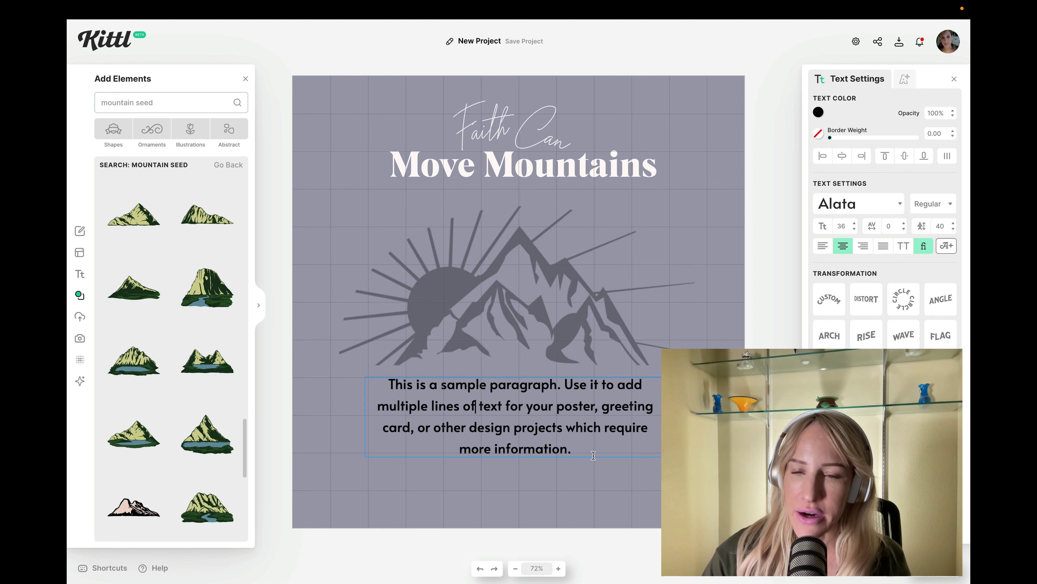
{"action": "left_click_drag", "start_coordinate": [591, 454], "coordinate": [375, 391]}
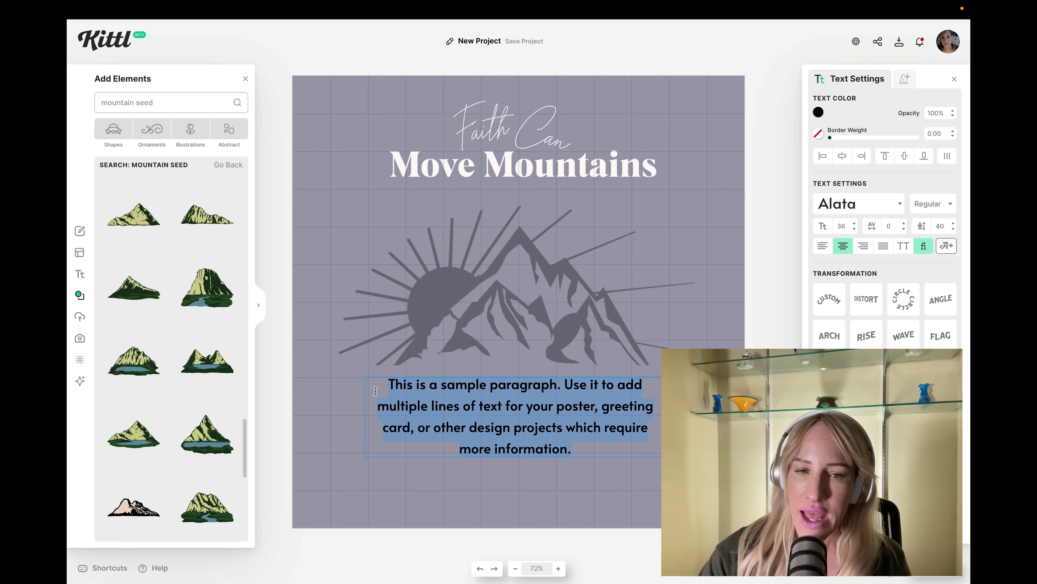
{"action": "left_click", "coordinate": [818, 112]}
{"action": "left_click", "coordinate": [669, 130]}
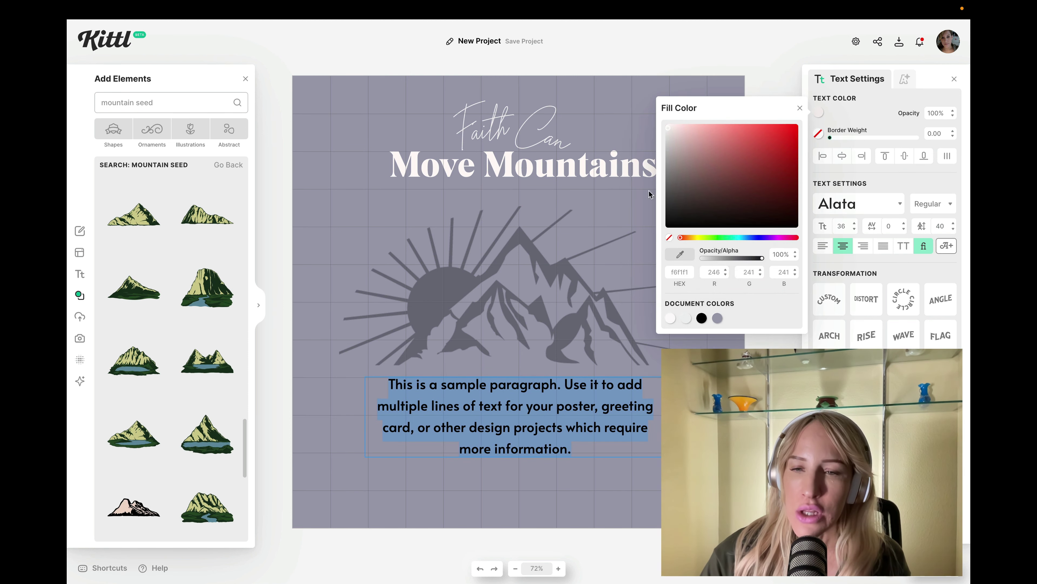
{"action": "left_click", "coordinate": [556, 368]}
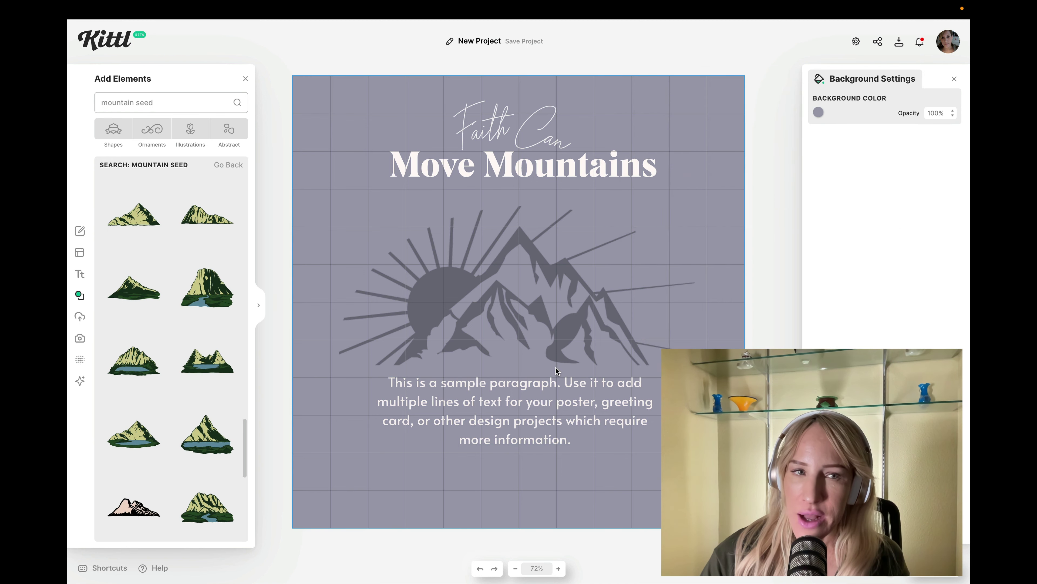
{"action": "double_click", "coordinate": [531, 398]}
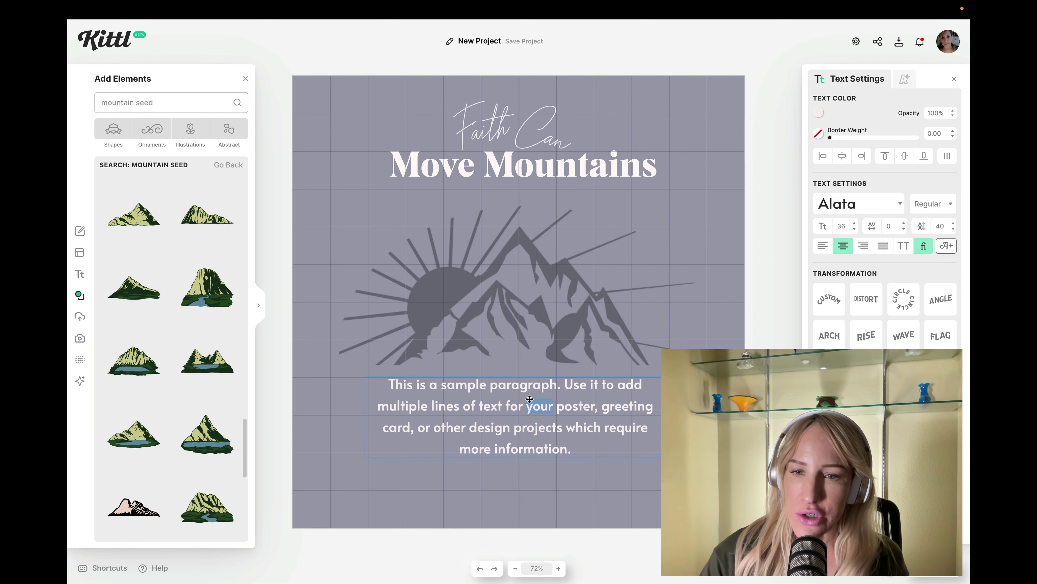
{"action": "key", "text": "Escape"}
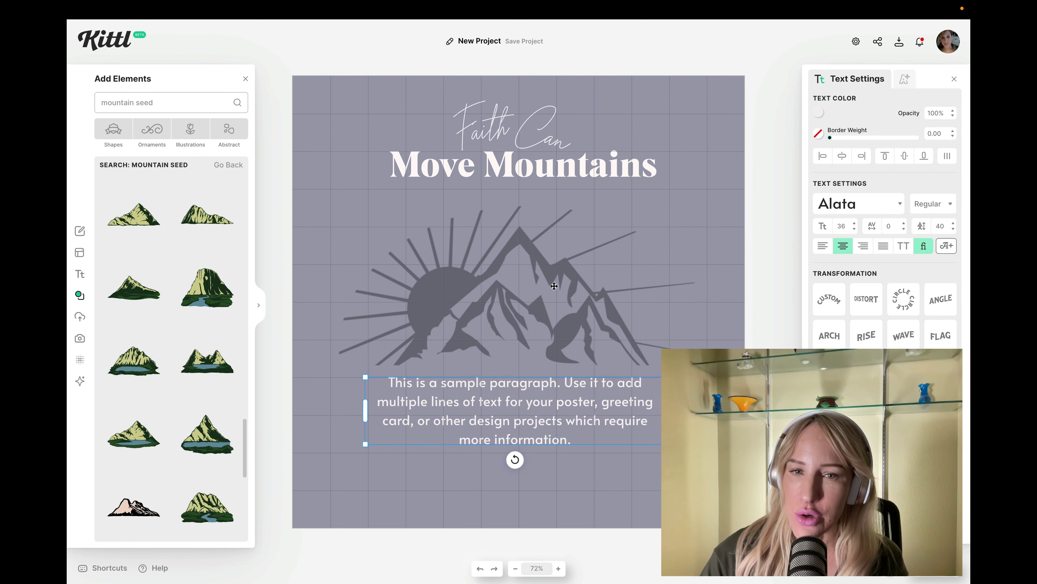
{"action": "left_click", "coordinate": [558, 290]}
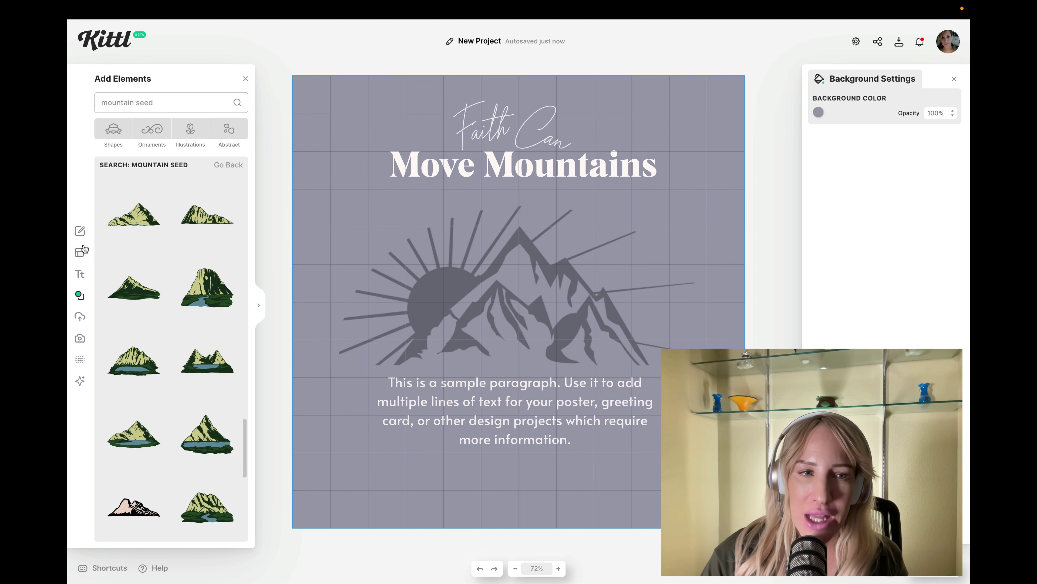
{"action": "left_click", "coordinate": [81, 234]}
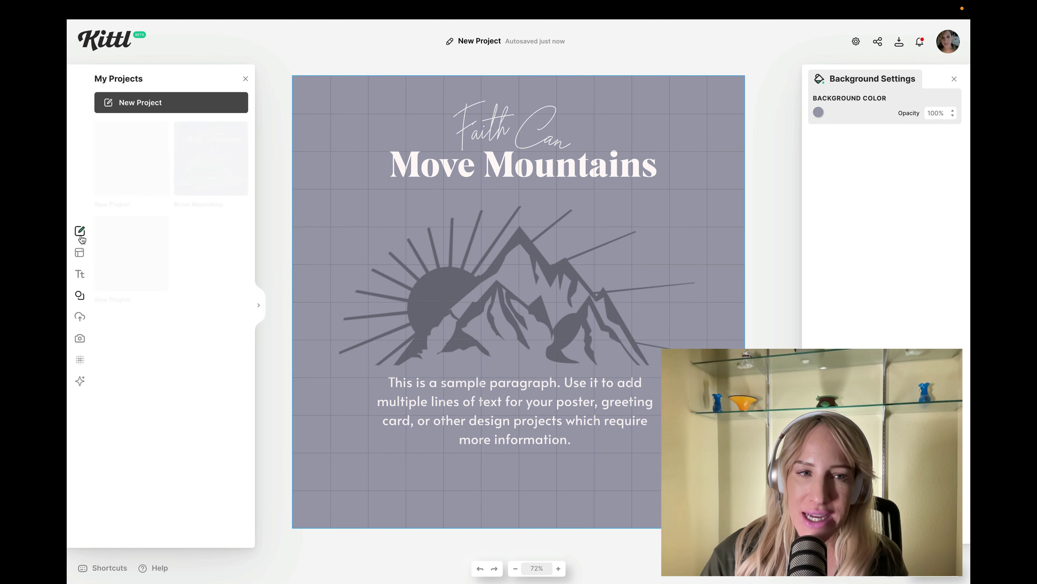
{"action": "left_click", "coordinate": [81, 274]}
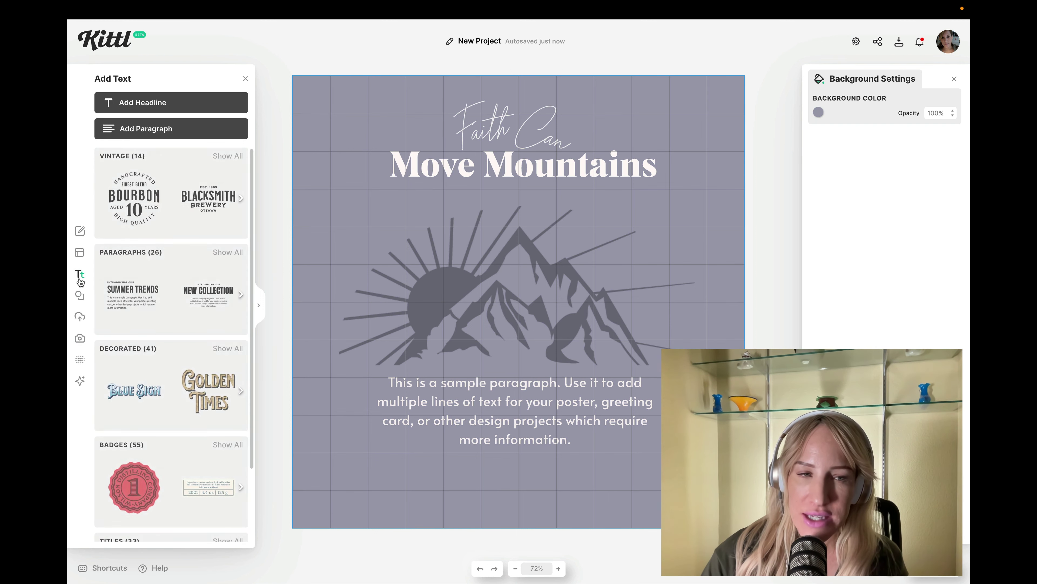
{"action": "left_click", "coordinate": [81, 297]}
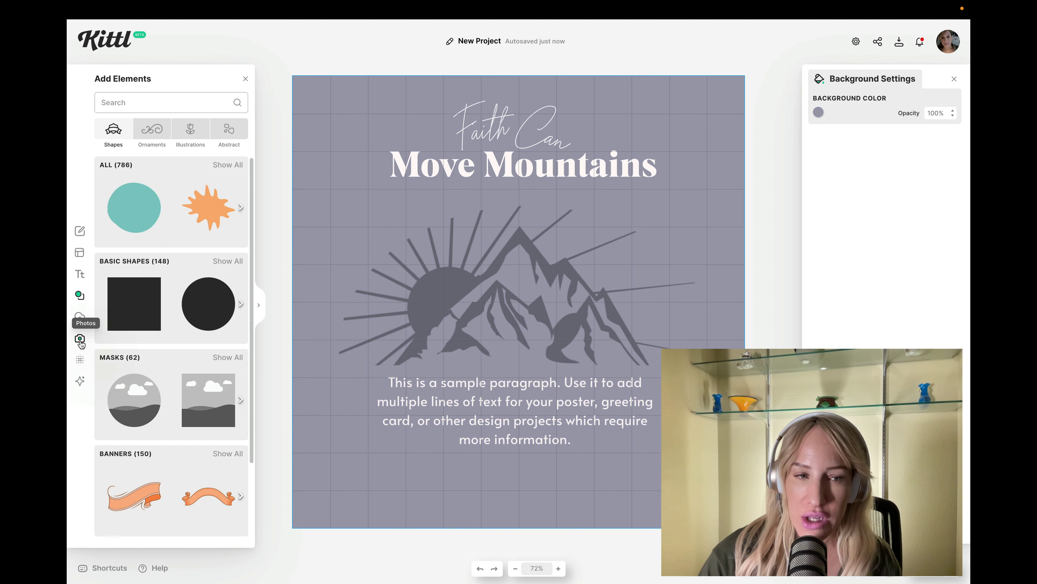
{"action": "left_click", "coordinate": [81, 382]}
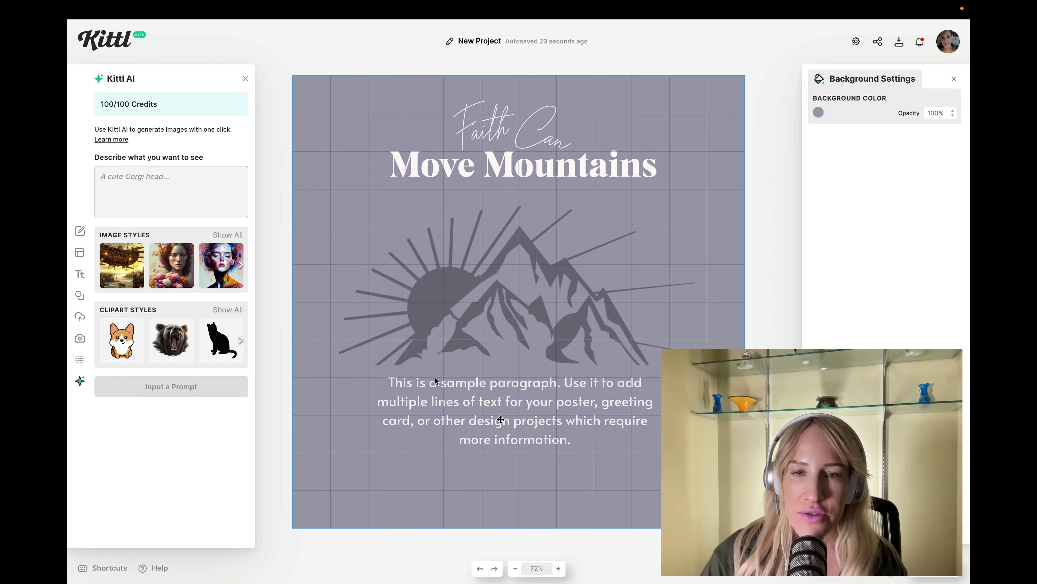
- Replace the sample paragraph with the mustard-seed message, from "Always remember, when you are feeling down" to "nothing will be impossible for you."
{"action": "left_click", "coordinate": [531, 420]}
{"action": "double_click", "coordinate": [538, 427]}
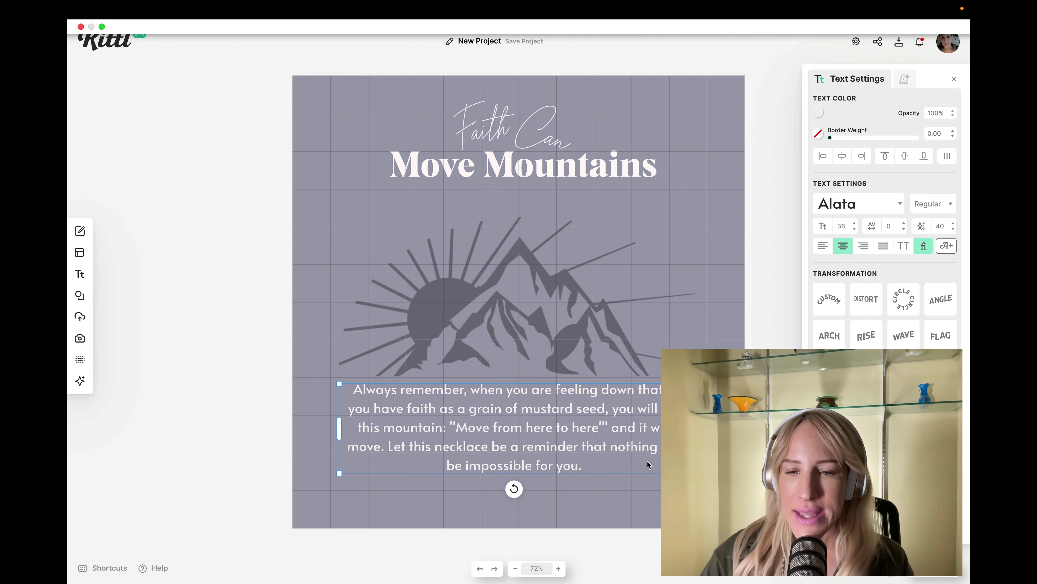
{"action": "key", "text": "Escape"}
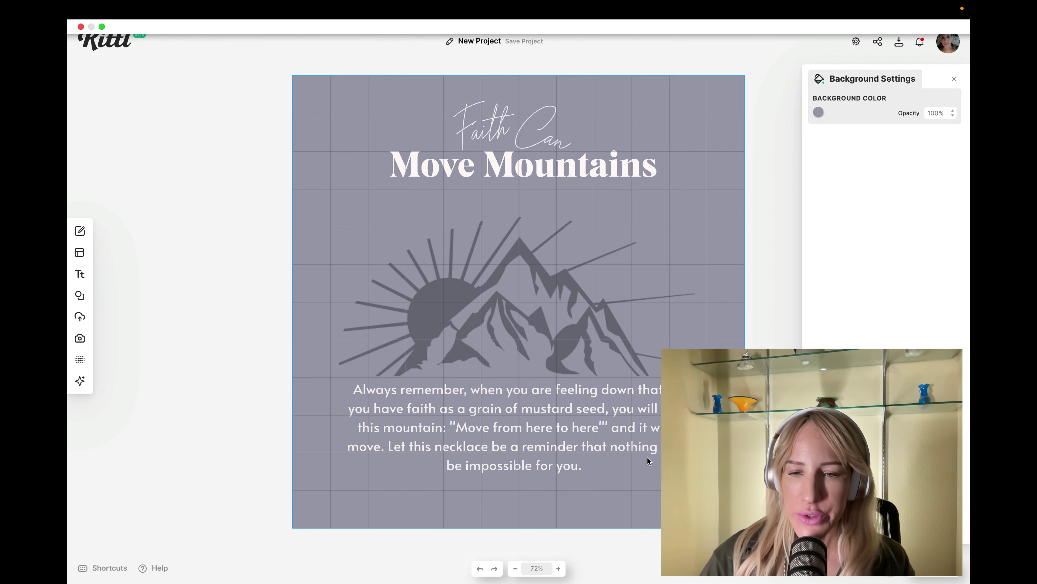
- Move the closing sentence "Let this necklace be a reminder that nothing will be impossible for you." into its own Roboto light italic paragraph
{"action": "left_click", "coordinate": [577, 466]}
{"action": "double_click", "coordinate": [421, 455]}
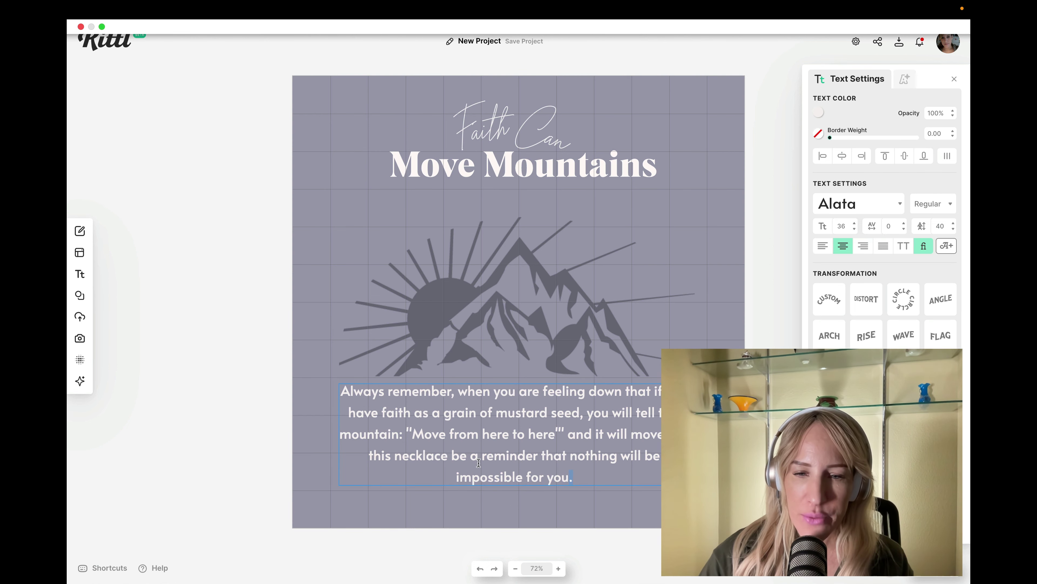
{"action": "left_click_drag", "start_coordinate": [369, 455], "coordinate": [668, 456]}
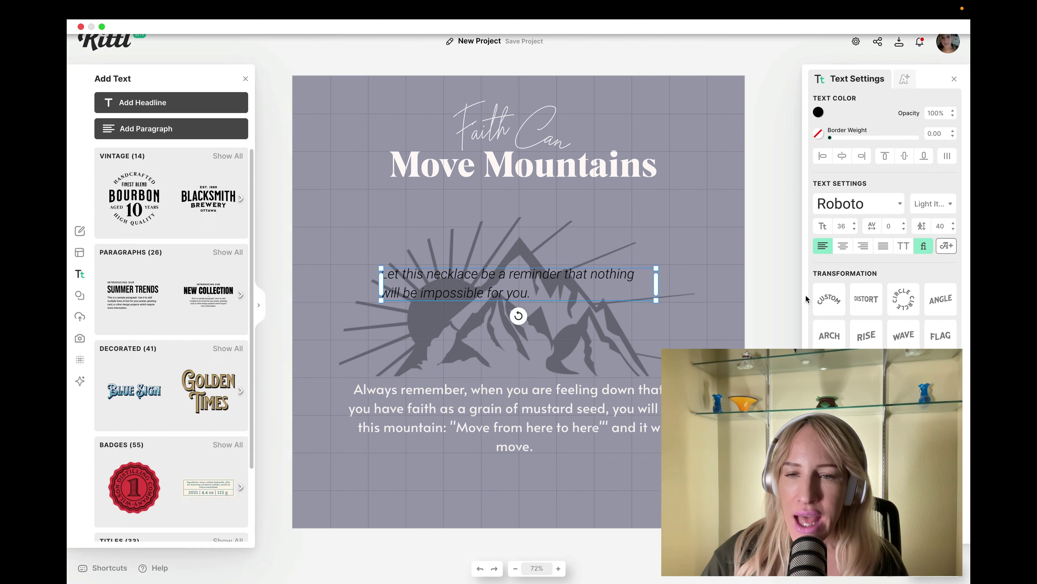
- Place the italic closing sentence directly beneath the main paragraph, roughly centered on the card
{"action": "left_click_drag", "start_coordinate": [315, 204], "coordinate": [632, 421]}
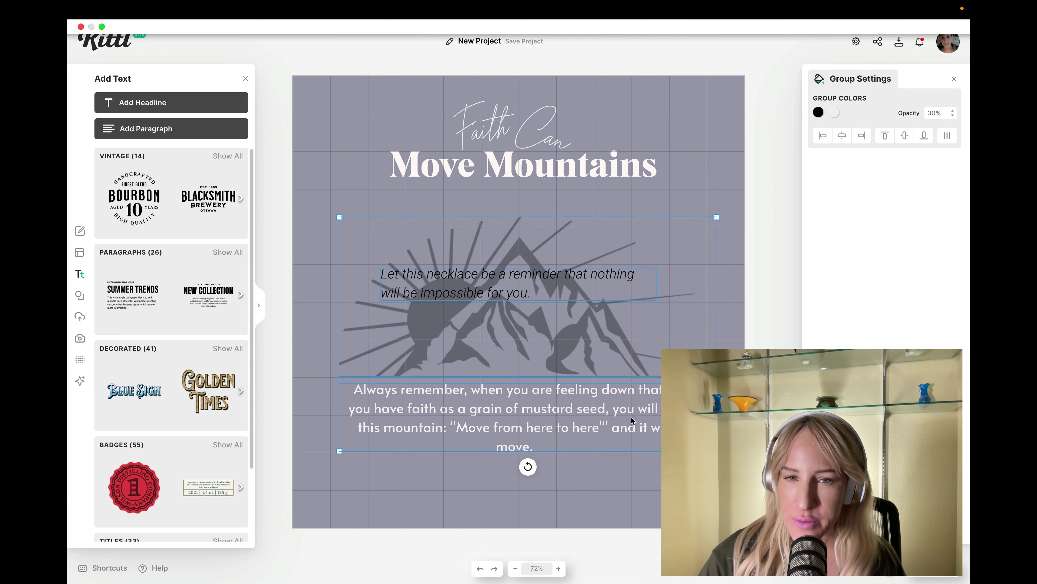
{"action": "key", "text": "Escape"}
{"action": "left_click", "coordinate": [623, 283]}
{"action": "left_click_drag", "start_coordinate": [624, 283], "coordinate": [618, 476]}
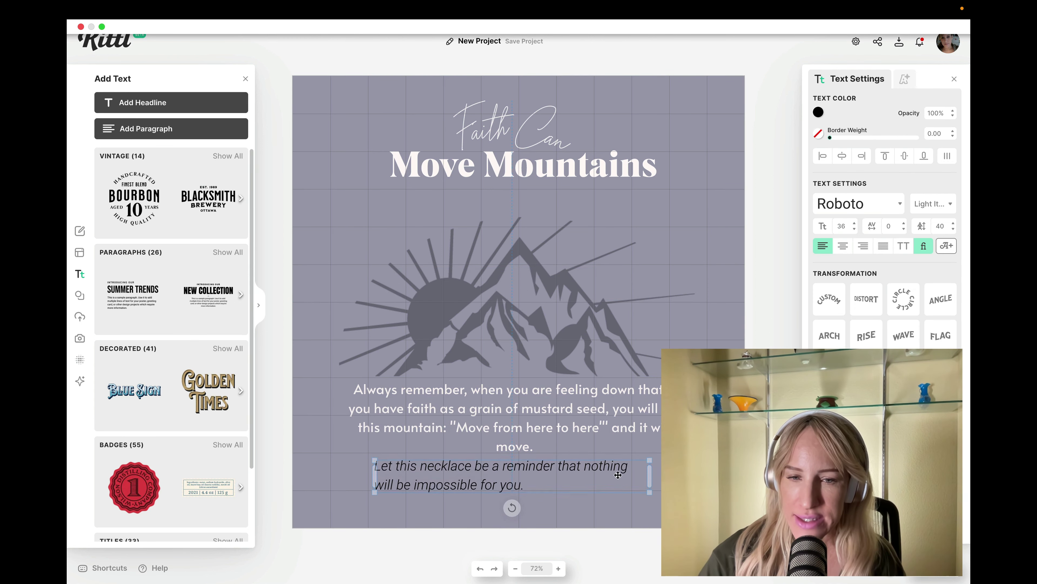
{"action": "left_click", "coordinate": [539, 492]}
{"action": "left_click", "coordinate": [528, 489]}
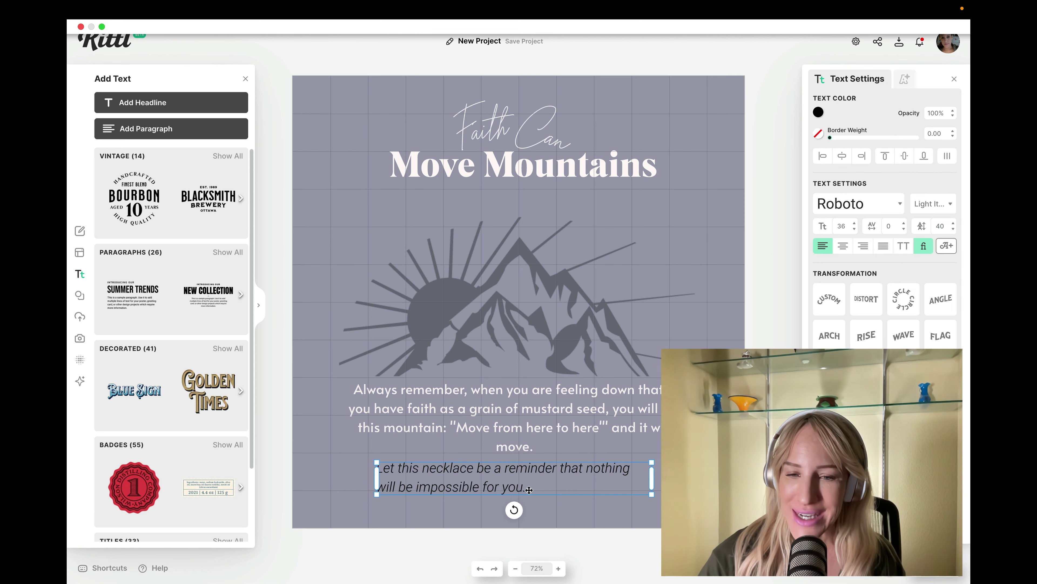
- Restyle the closing sentence as centered off-white text and try fonts on it, including Adventurer 02 and Alex Brush
{"action": "double_click", "coordinate": [530, 489]}
{"action": "triple_click", "coordinate": [409, 471]}
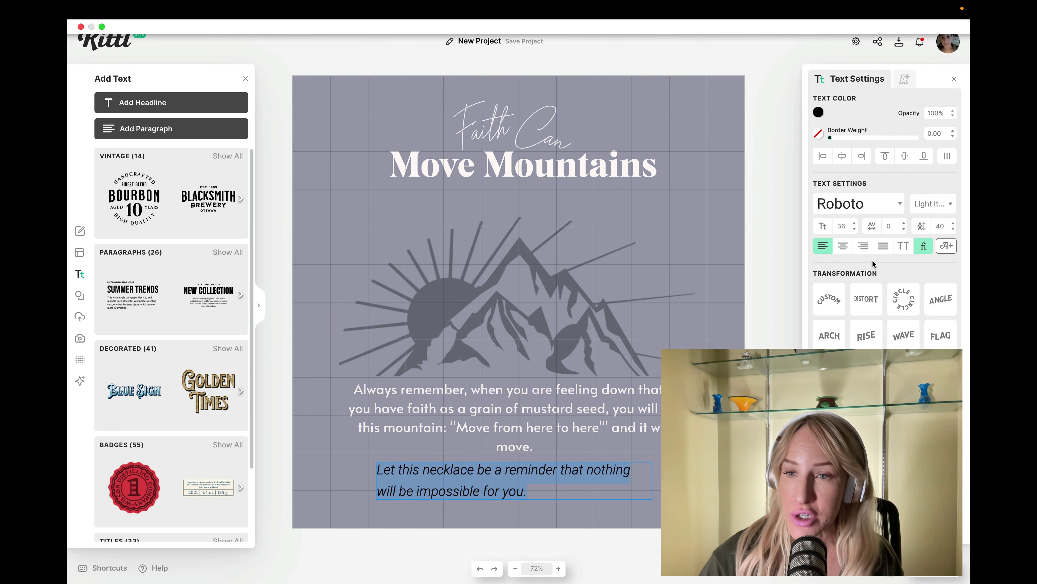
{"action": "left_click", "coordinate": [862, 203]}
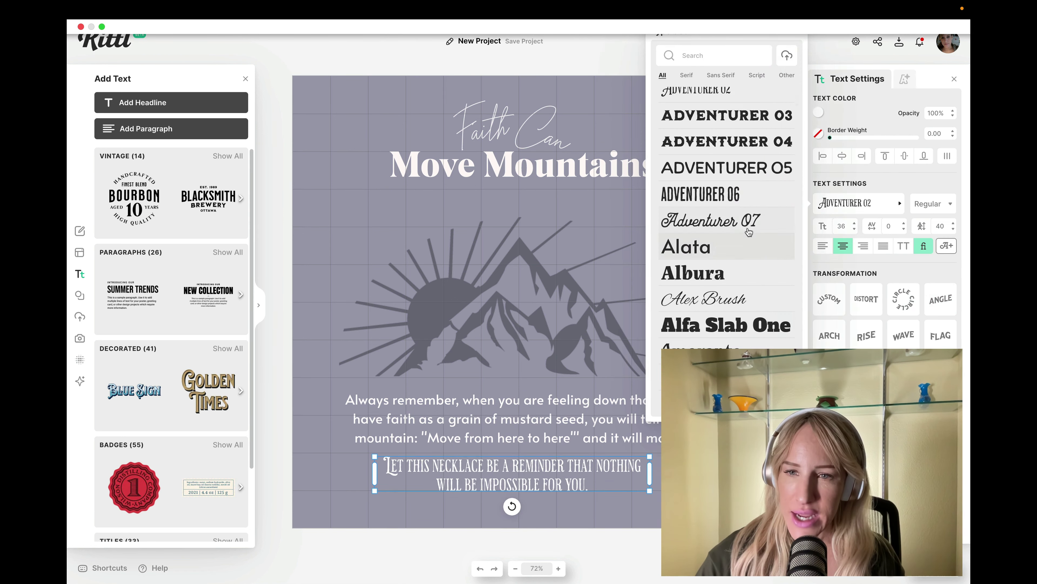
{"action": "left_click", "coordinate": [745, 299]}
{"action": "key", "text": "Down"}
{"action": "key", "text": "Down"}
{"action": "key", "text": "Down"}
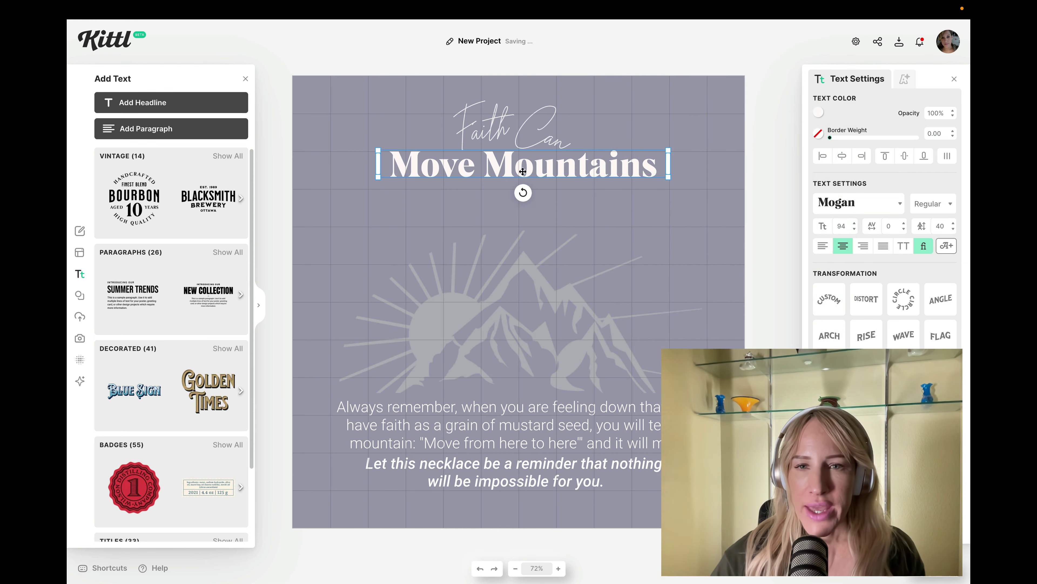
- Nudge the "Move Mountains" headline slightly down and the "Faith Can" line slightly to the left
{"action": "left_click_drag", "start_coordinate": [523, 172], "coordinate": [522, 175]}
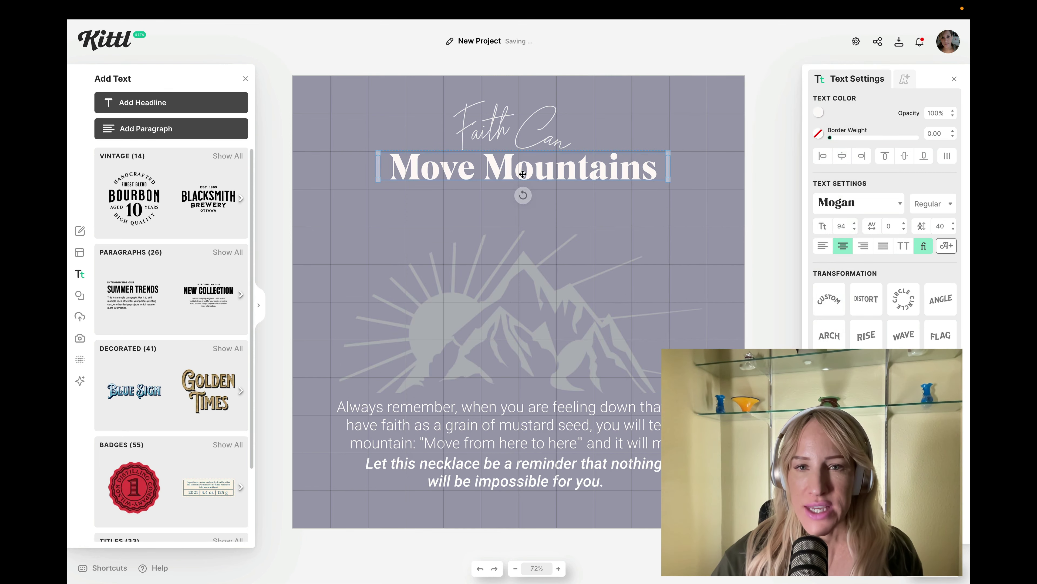
{"action": "key", "text": "Escape"}
{"action": "left_click", "coordinate": [545, 127]}
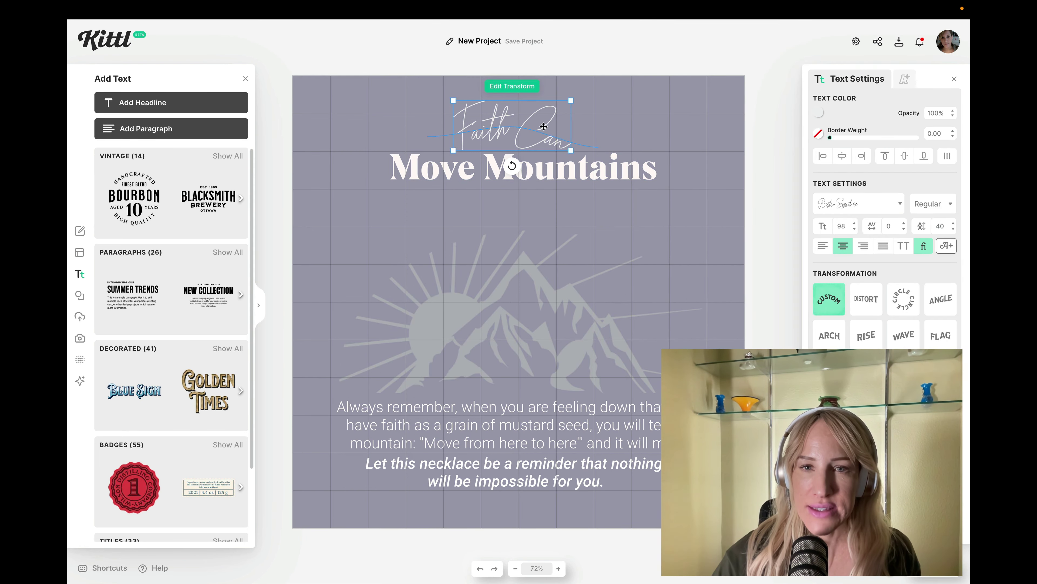
{"action": "left_click", "coordinate": [638, 127]}
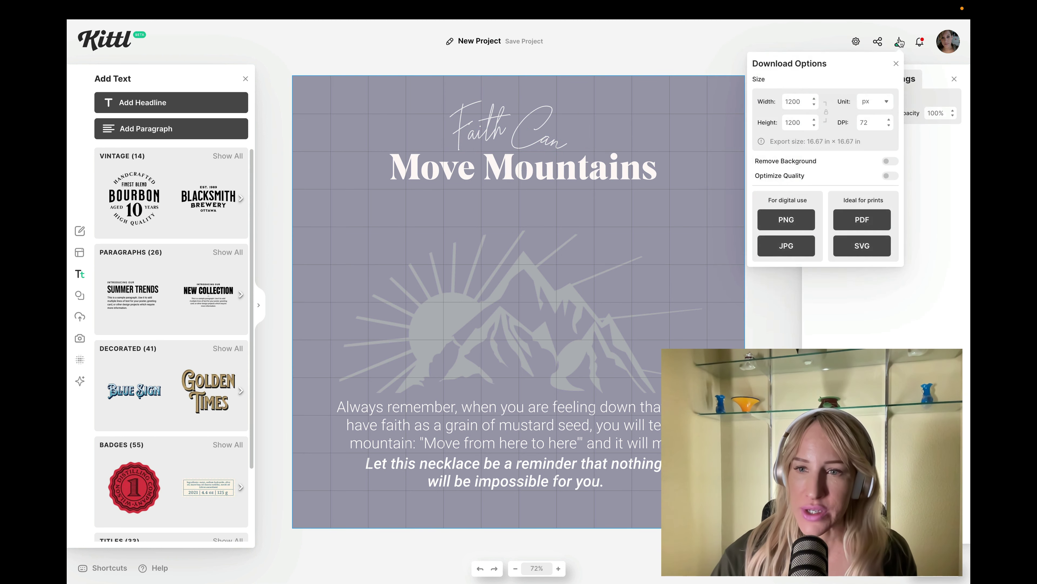
- Export the design as a 1200 × 1200 px PNG at 72 DPI and switch to ShineOn
{"action": "left_click", "coordinate": [788, 220]}
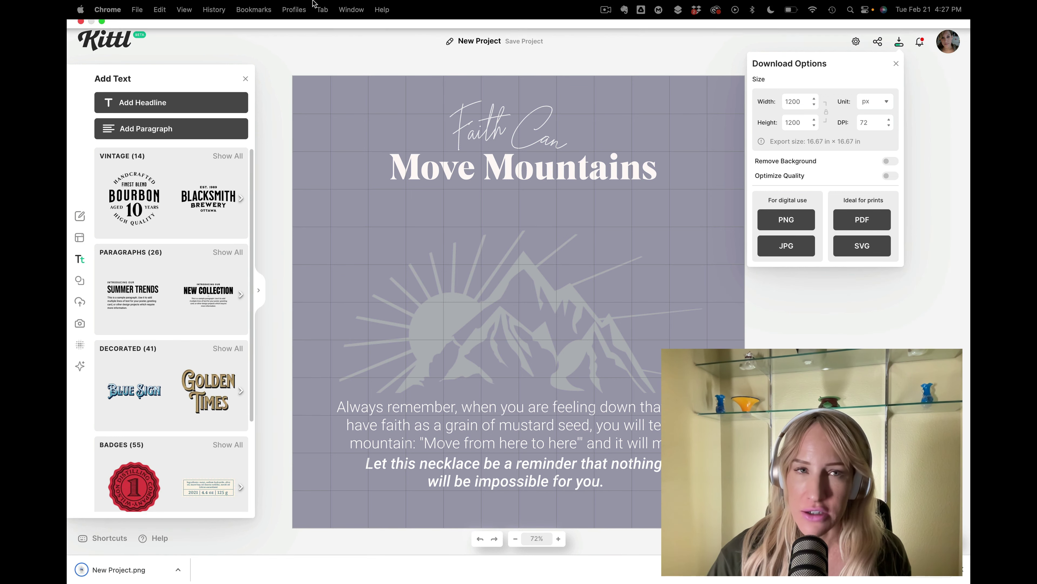
{"action": "left_click", "coordinate": [351, 29]}
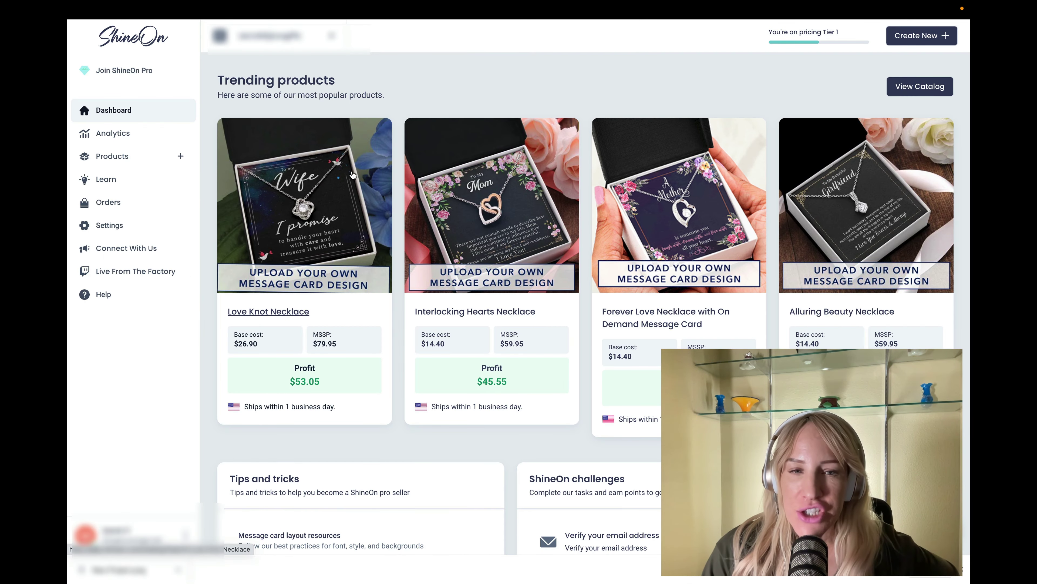
- Start a new product from the Message Card Jewelry catalog using the CZ Cross Necklace
{"action": "left_click", "coordinate": [925, 41]}
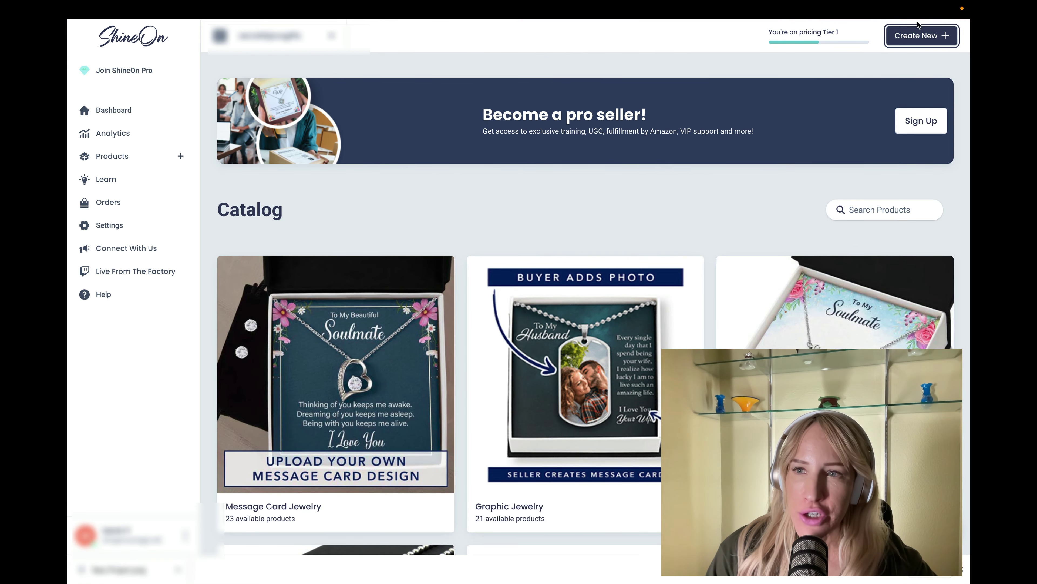
{"action": "left_click", "coordinate": [359, 413]}
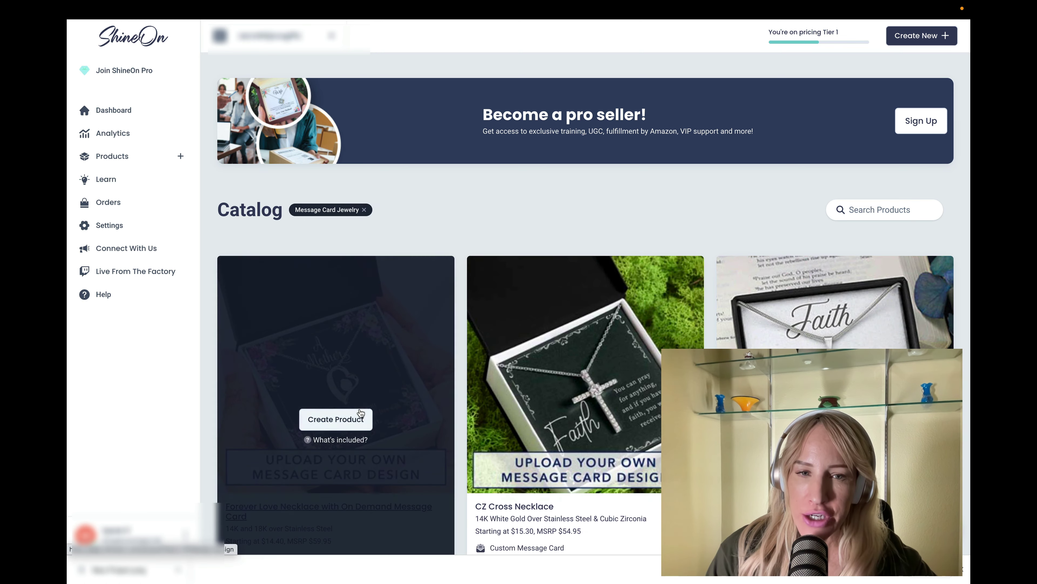
{"action": "scroll", "coordinate": [687, 231], "scroll_direction": "down", "scroll_amount": 3}
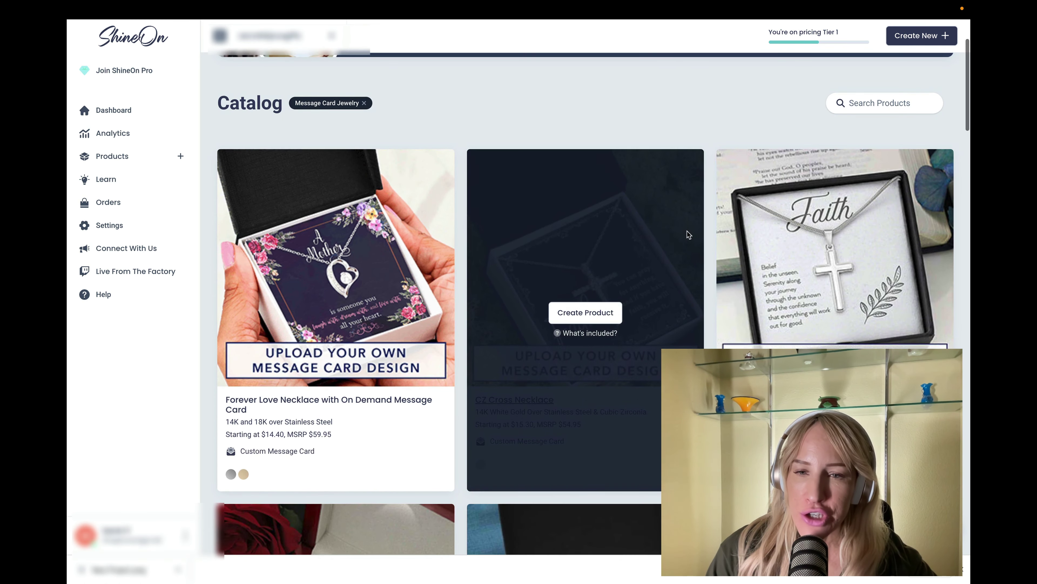
{"action": "left_click", "coordinate": [594, 315]}
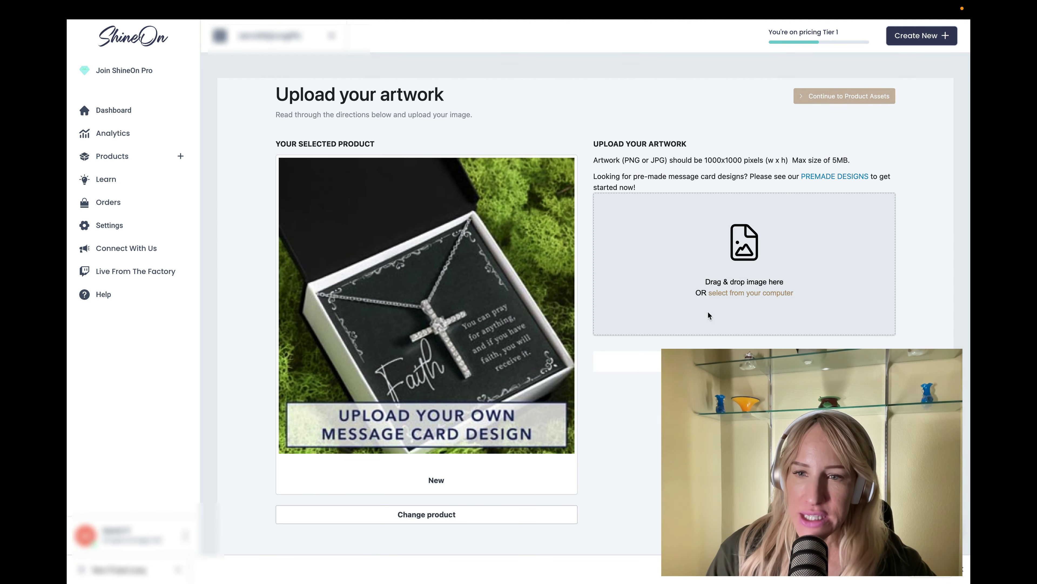
- Upload New Project.png as the necklace's message card artwork and continue to the product publishing details
{"action": "left_click", "coordinate": [737, 295]}
{"action": "double_click", "coordinate": [533, 250]}
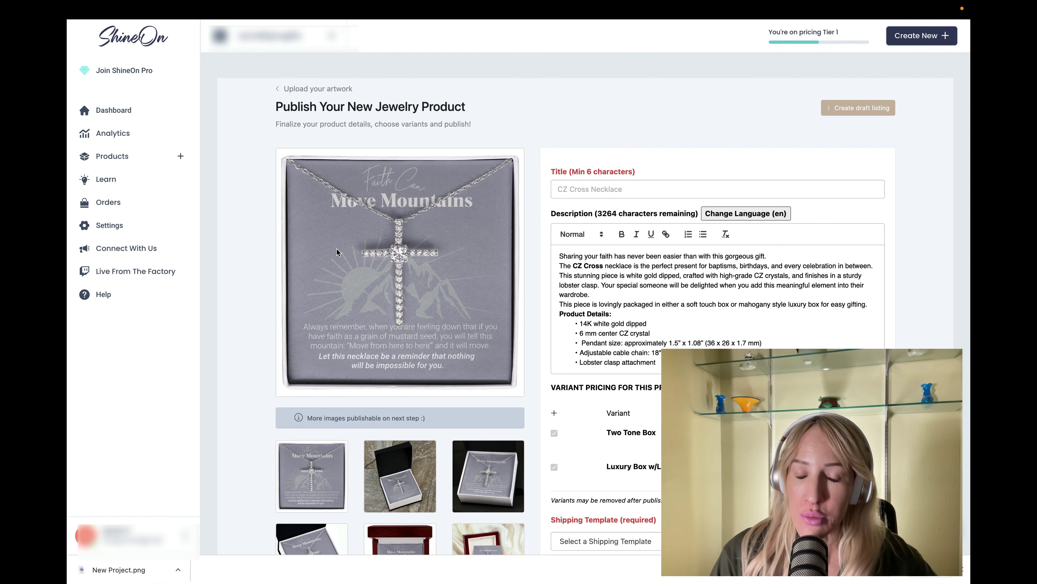
- Return to the Kittl design and change its background color to dark navy, hex 0a0a4b
{"action": "mouse_move", "coordinate": [102, 5]}
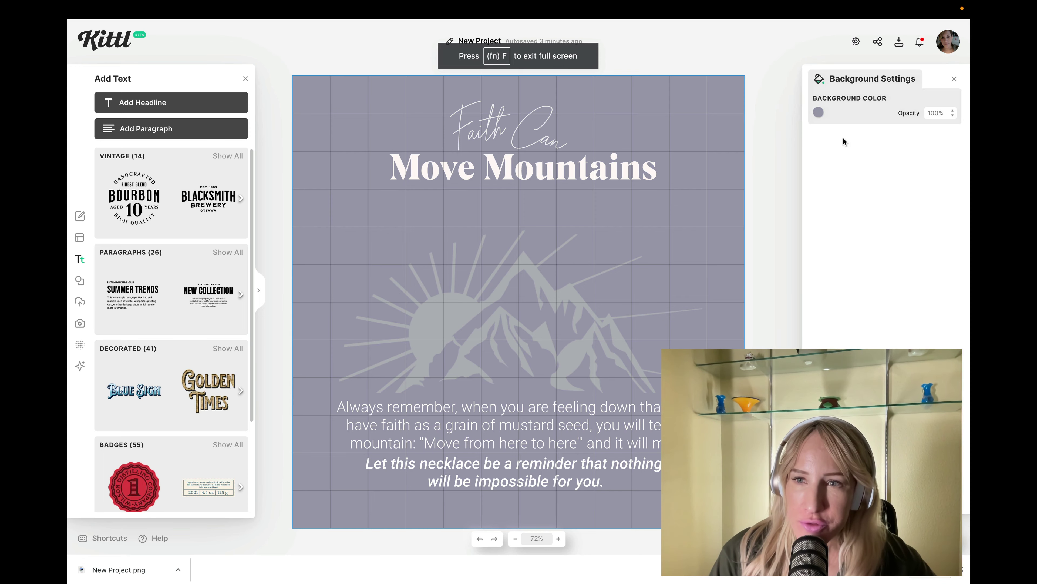
{"action": "left_click", "coordinate": [819, 112]}
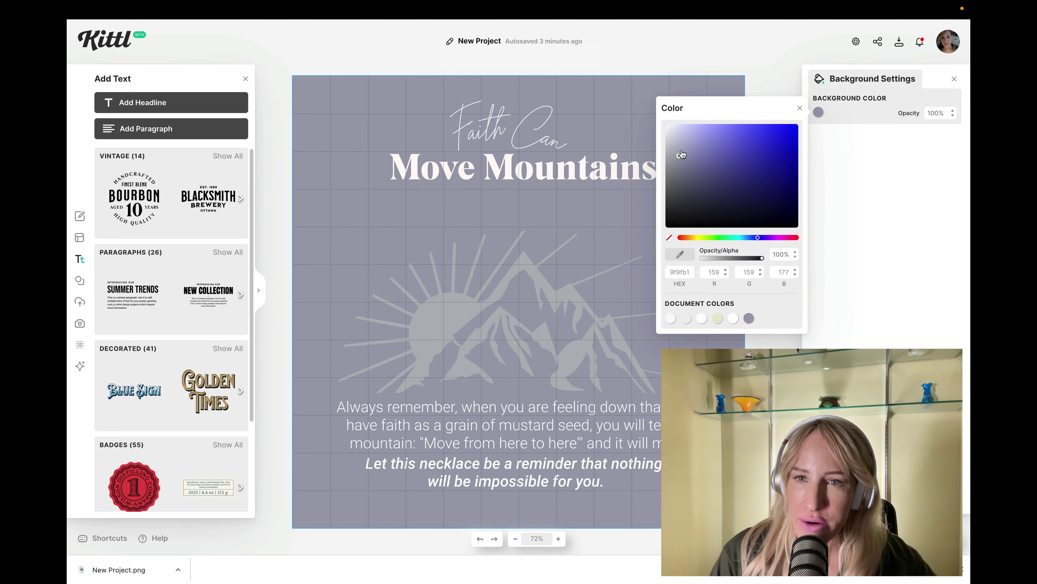
{"action": "mouse_move", "coordinate": [690, 157]}
{"action": "left_mouse_down"}
{"action": "mouse_move", "coordinate": [711, 161]}
{"action": "mouse_move", "coordinate": [734, 190]}
{"action": "mouse_move", "coordinate": [756, 190]}
{"action": "mouse_move", "coordinate": [729, 165]}
{"action": "mouse_move", "coordinate": [755, 184]}
{"action": "mouse_move", "coordinate": [793, 184]}
{"action": "mouse_move", "coordinate": [787, 195]}
{"action": "left_mouse_up"}
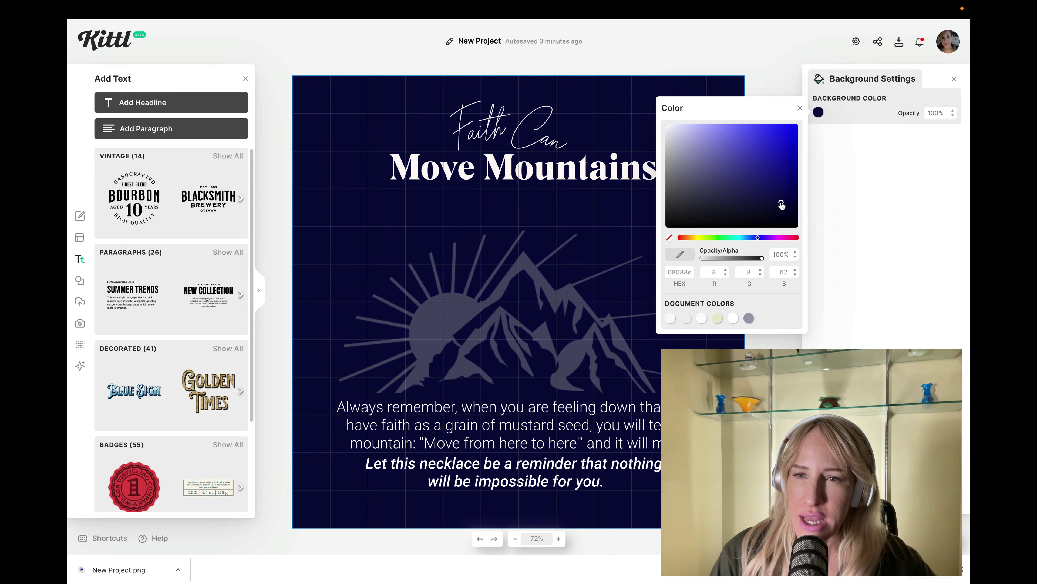
{"action": "left_click_drag", "start_coordinate": [781, 202], "coordinate": [781, 200]}
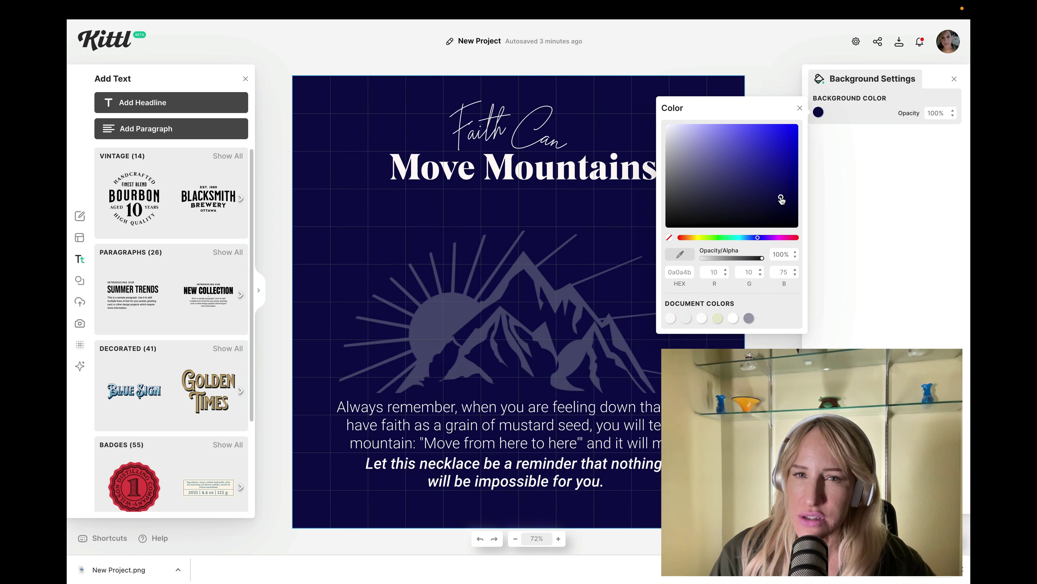
{"action": "key", "text": "Escape"}
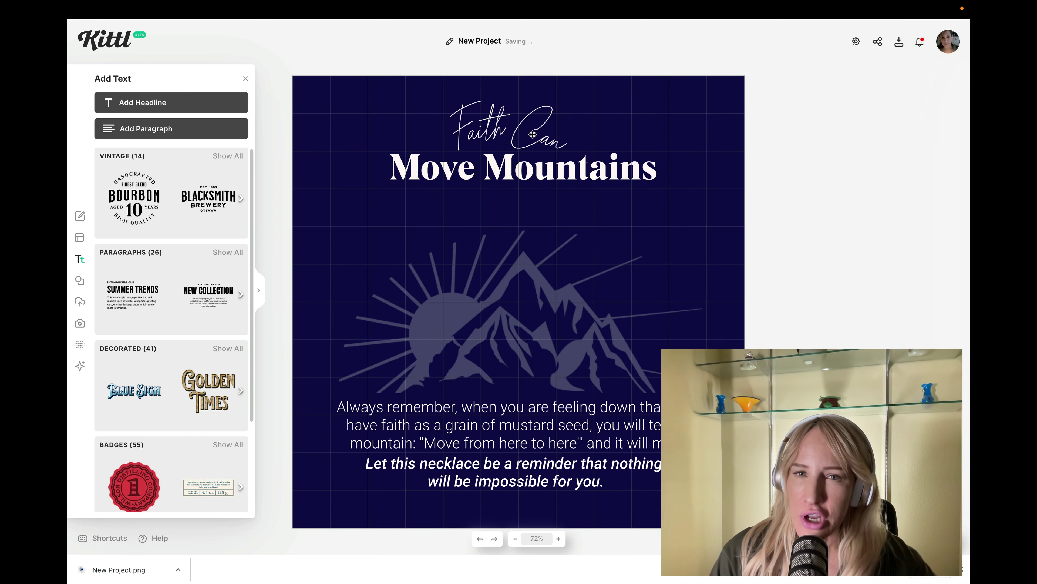
- Set the font size of the "Faith Can" script text to 120
{"action": "double_click", "coordinate": [532, 135]}
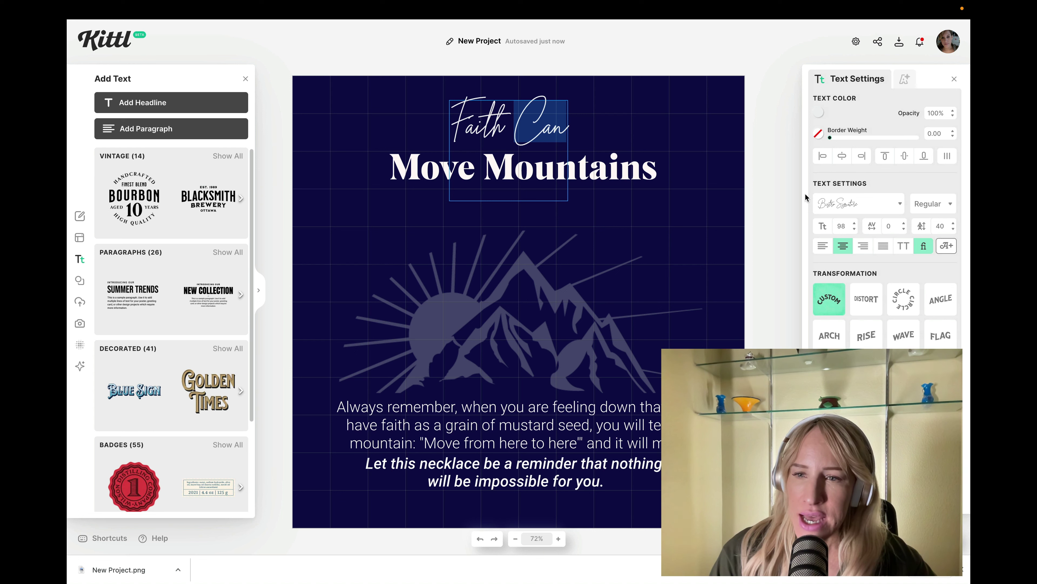
{"action": "key", "text": "Down"}
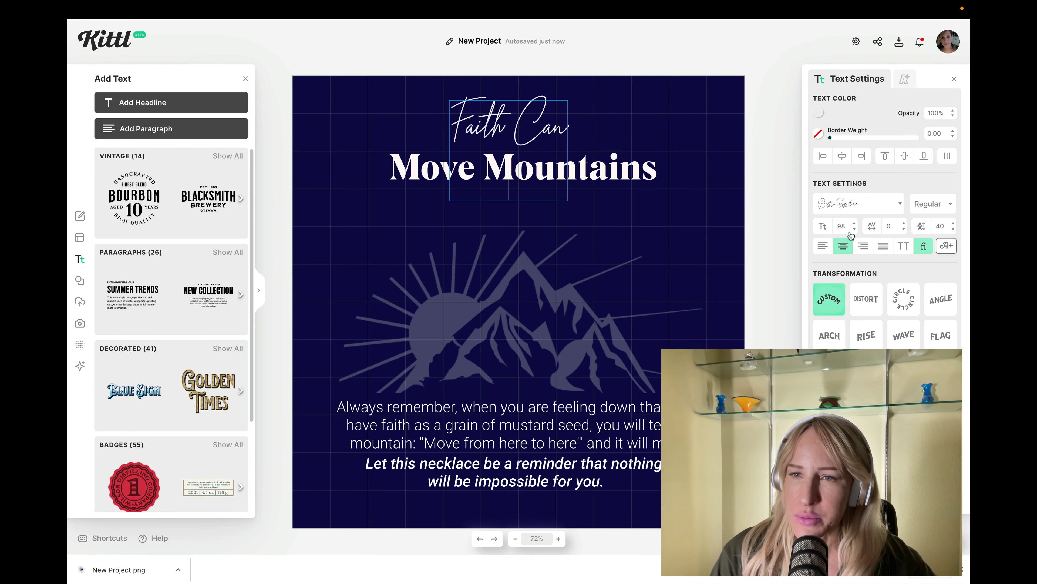
{"action": "left_click", "coordinate": [841, 226]}
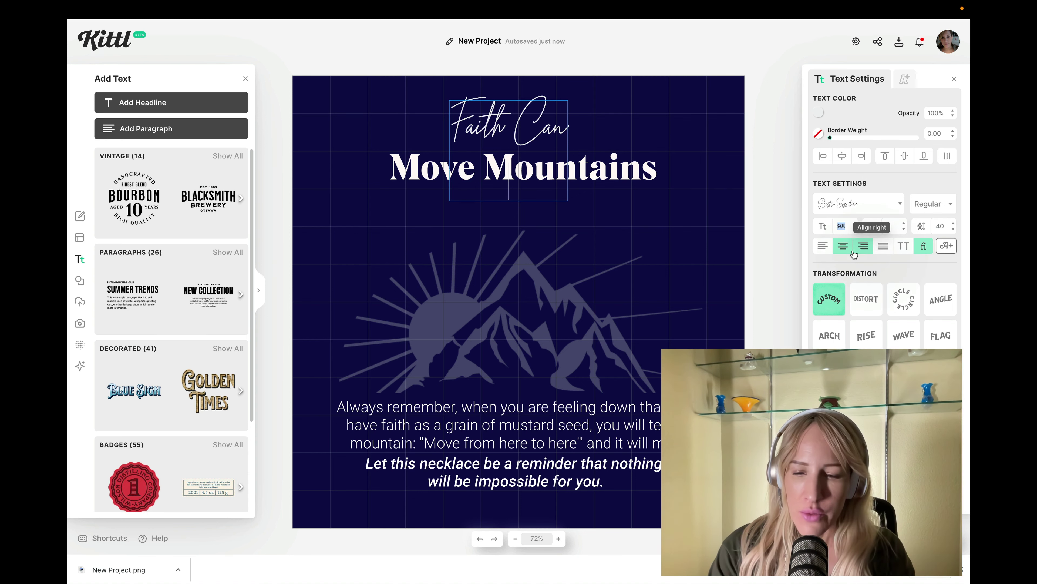
{"action": "type", "text": "120"}
{"action": "key", "text": "Return"}
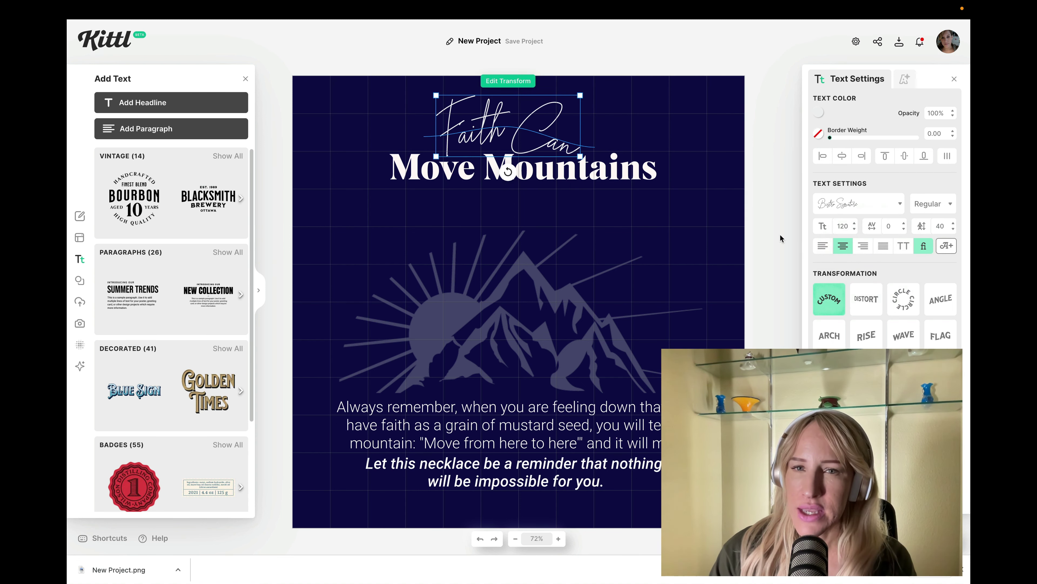
- Enlarge the "Move Mountains" headline to font size 110 and position it just below "Faith Can"
{"action": "left_click", "coordinate": [547, 175]}
{"action": "left_click_drag", "start_coordinate": [548, 189], "coordinate": [549, 190]}
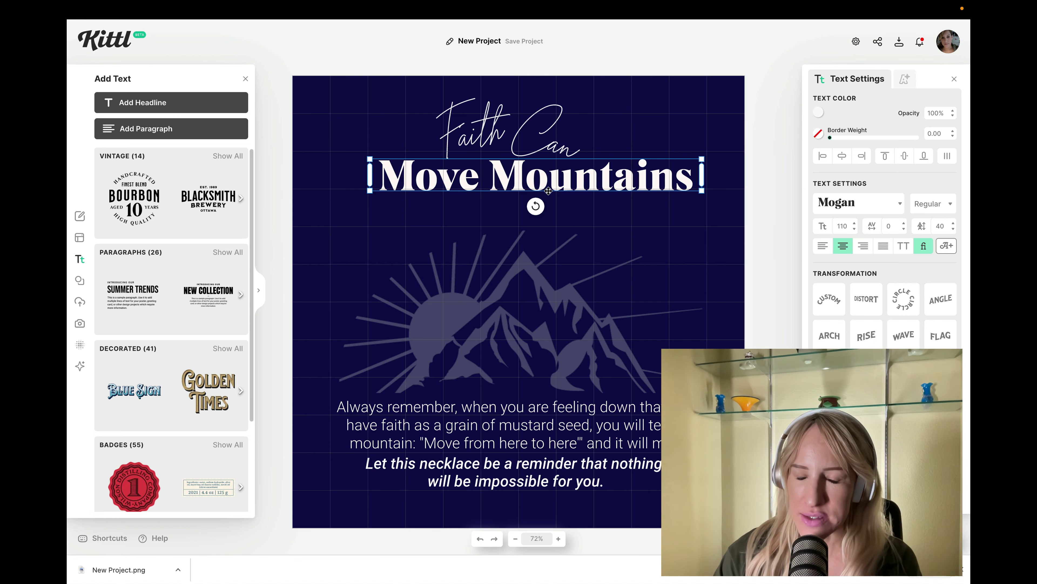
{"action": "left_click", "coordinate": [560, 146]}
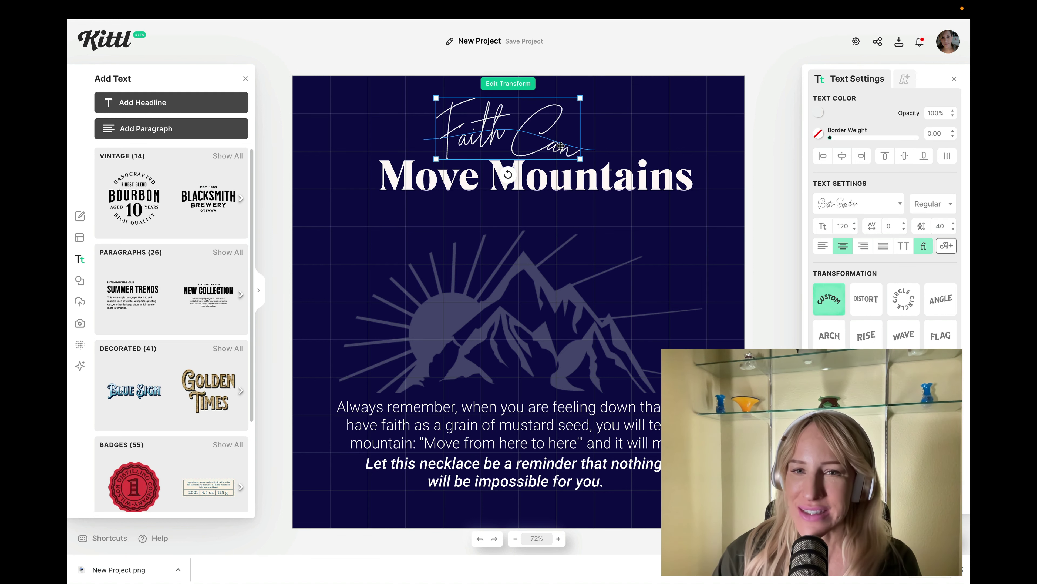
- Move the sun-and-mountain graphic slightly higher above the message paragraph
{"action": "left_click", "coordinate": [579, 326]}
{"action": "left_click", "coordinate": [565, 438]}
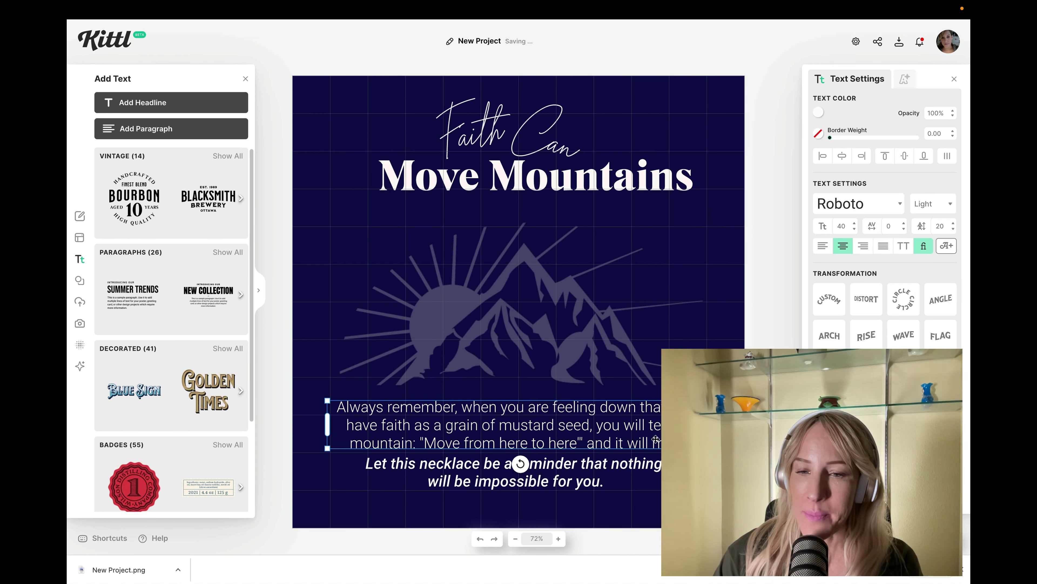
{"action": "left_click", "coordinate": [610, 369]}
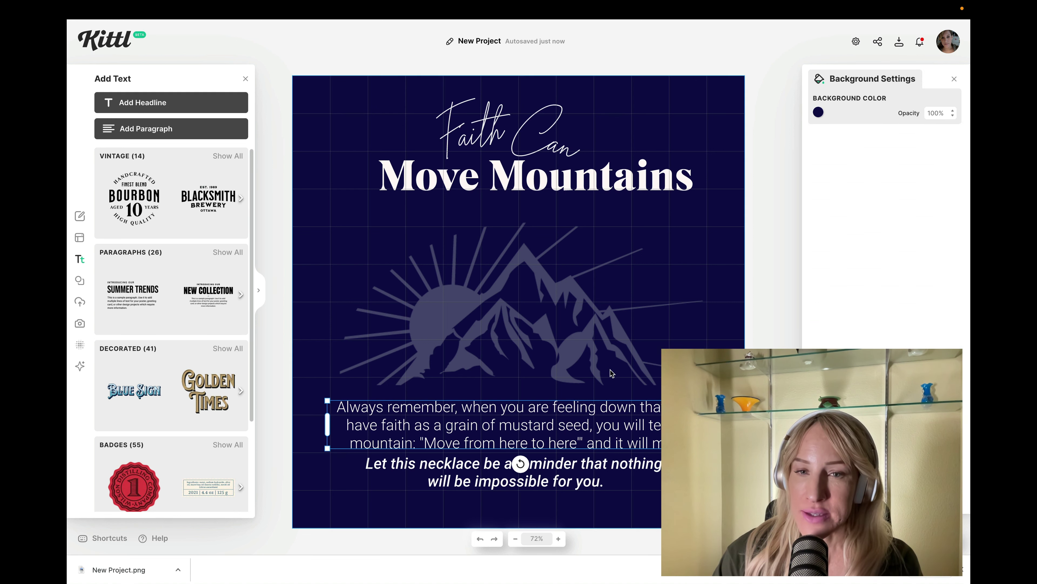
- Recolor the sun-and-mountain graphic to near-white, hex fffdfd, and set its opacity to 40%
{"action": "left_click", "coordinate": [596, 352]}
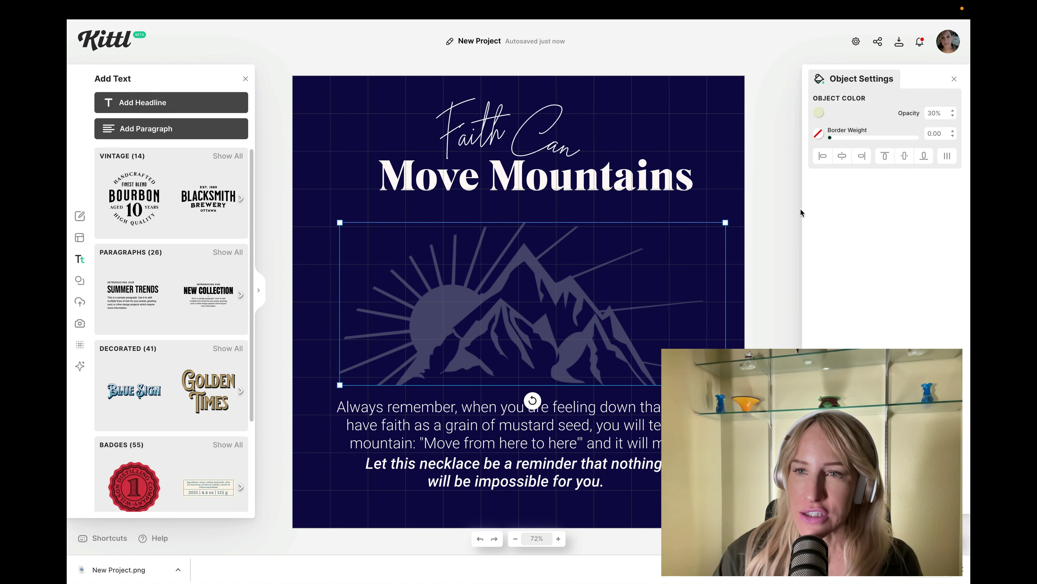
{"action": "left_click", "coordinate": [819, 113]}
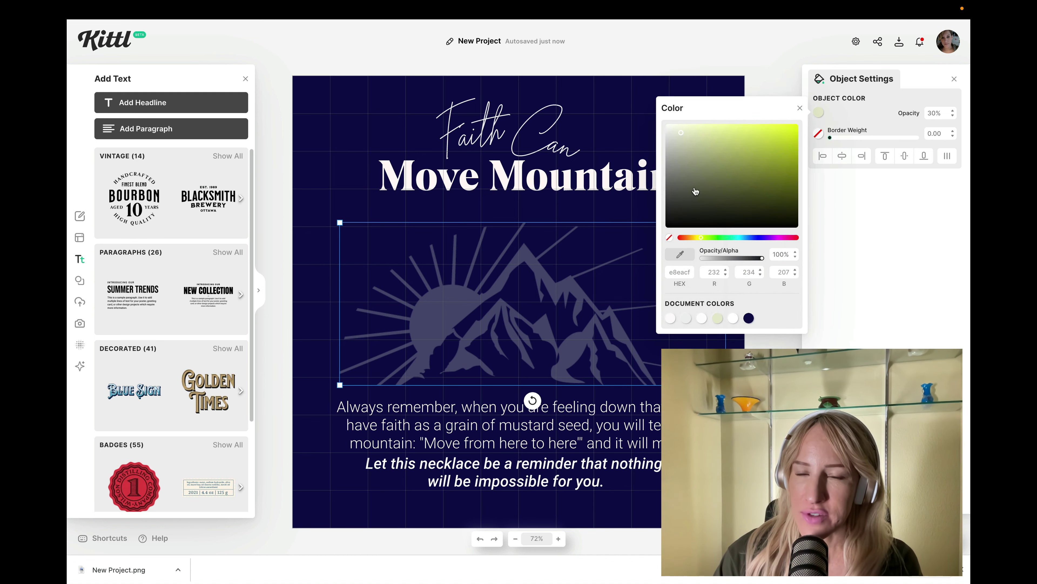
{"action": "mouse_move", "coordinate": [696, 191]}
{"action": "left_mouse_down"}
{"action": "mouse_move", "coordinate": [722, 190]}
{"action": "mouse_move", "coordinate": [739, 163]}
{"action": "mouse_move", "coordinate": [788, 139]}
{"action": "mouse_move", "coordinate": [749, 145]}
{"action": "mouse_move", "coordinate": [705, 187]}
{"action": "left_mouse_up"}
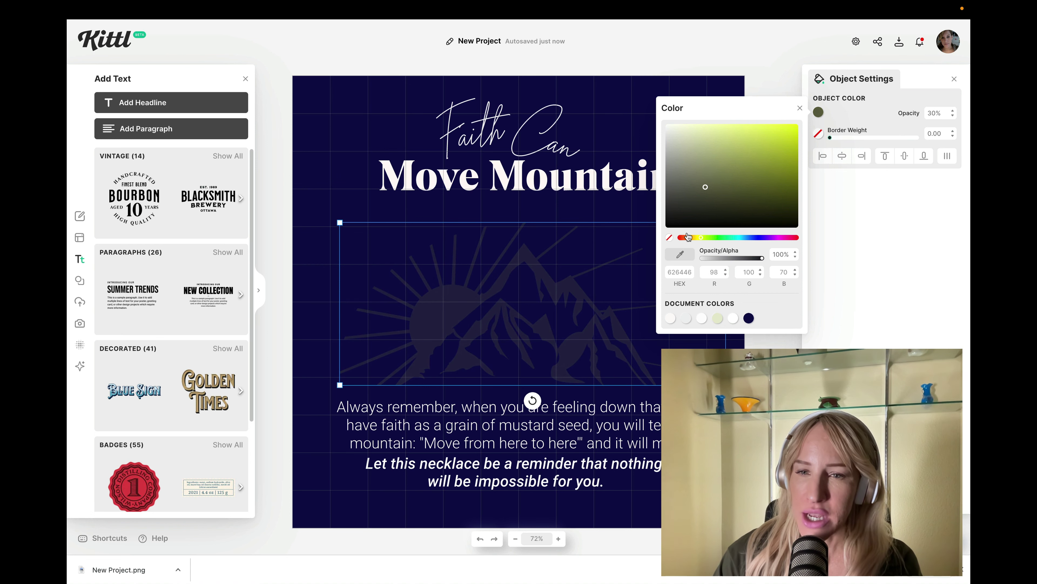
{"action": "left_click", "coordinate": [671, 318]}
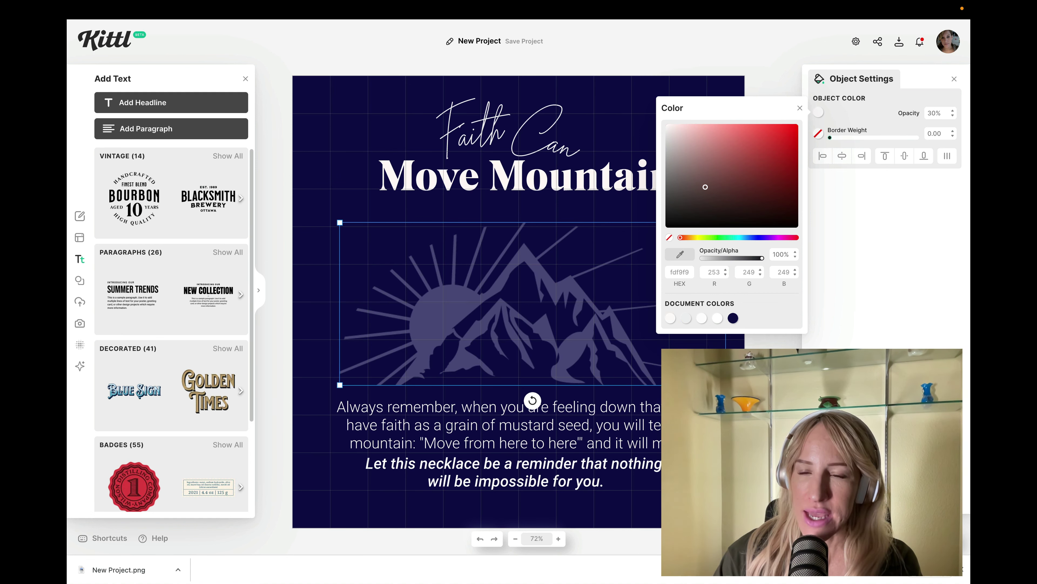
{"action": "left_click", "coordinate": [702, 318]}
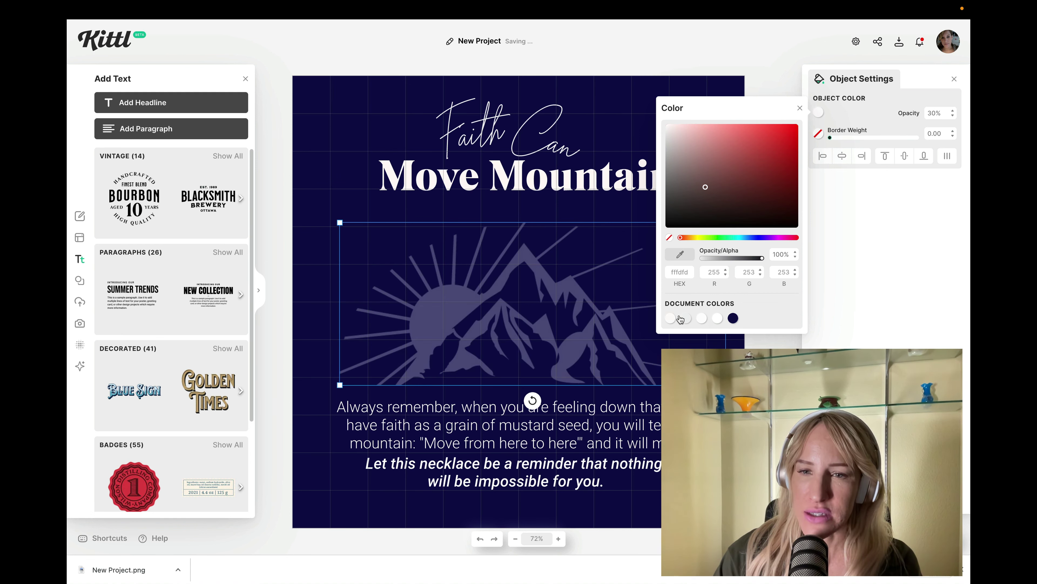
{"action": "left_click", "coordinate": [954, 111]}
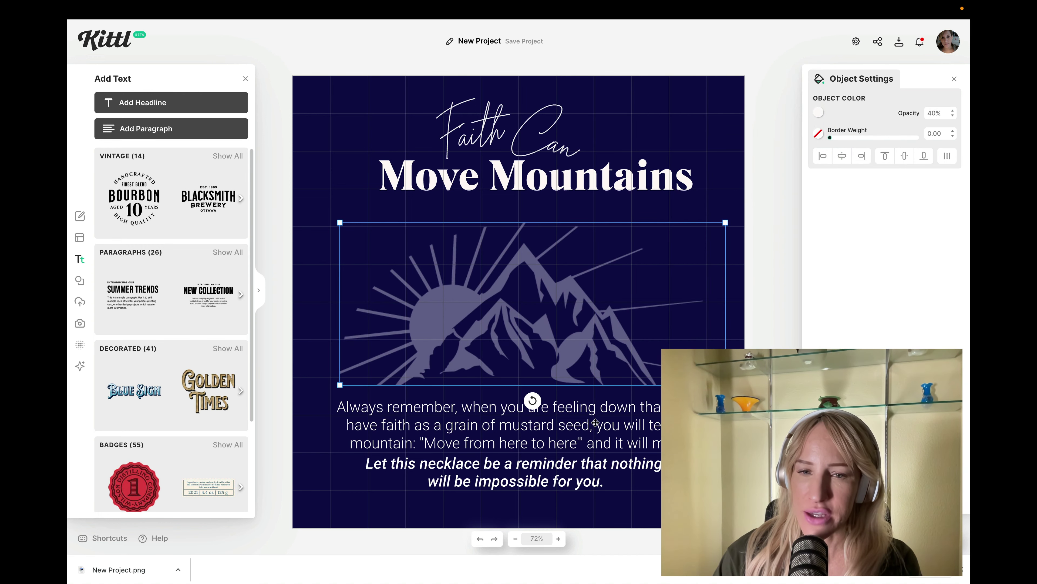
- Set the line spacing of the whole "Always remember" paragraph to 18
{"action": "left_click", "coordinate": [596, 424]}
{"action": "double_click", "coordinate": [597, 425]}
{"action": "key", "text": "Escape"}
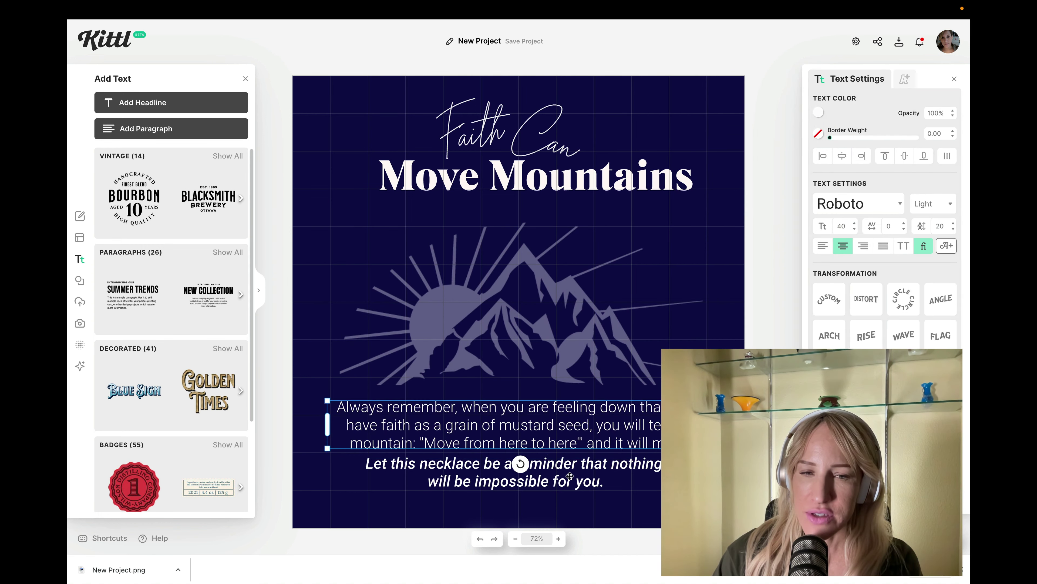
{"action": "left_click", "coordinate": [593, 477]}
{"action": "left_click", "coordinate": [604, 449]}
{"action": "double_click", "coordinate": [598, 450]}
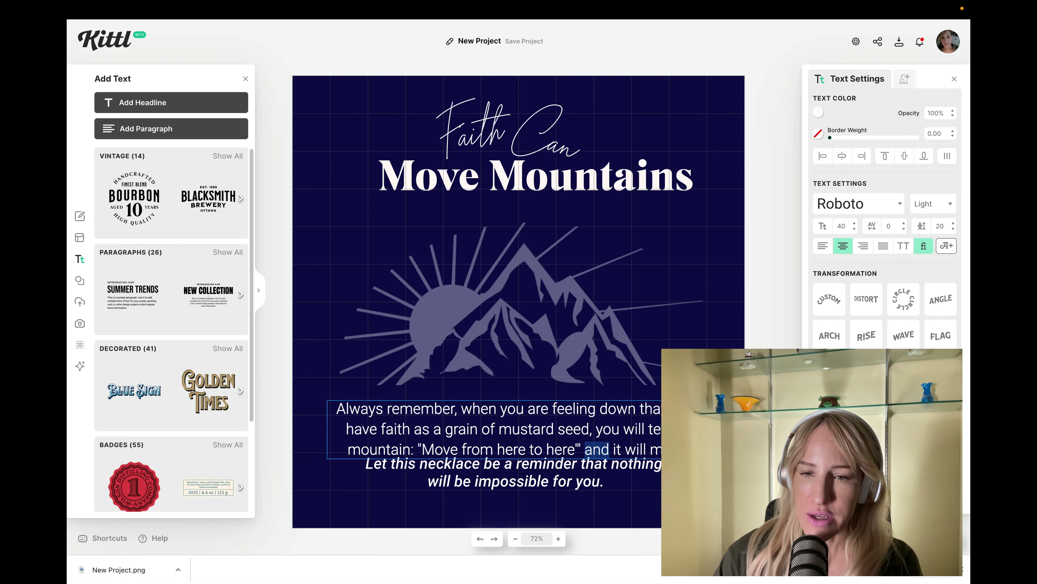
{"action": "left_click", "coordinate": [599, 449]}
{"action": "left_click_drag", "start_coordinate": [658, 450], "coordinate": [341, 404]}
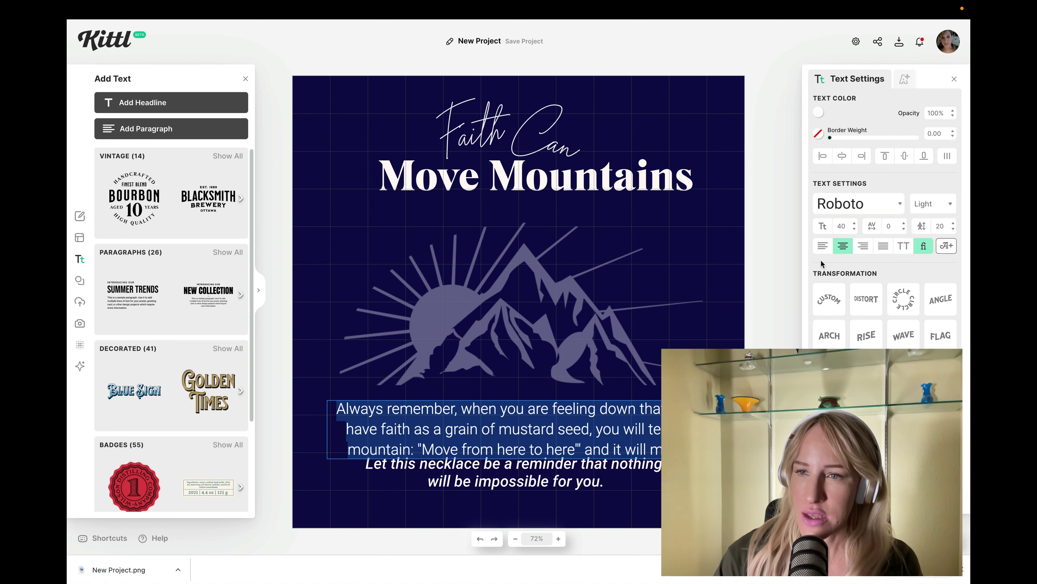
{"action": "left_click", "coordinate": [945, 231]}
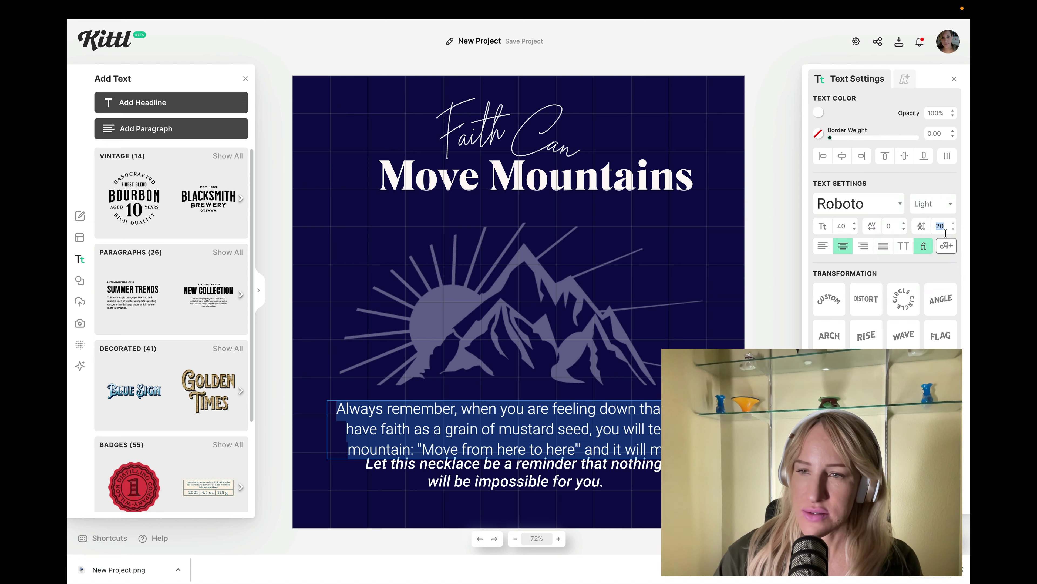
{"action": "type", "text": "5"}
{"action": "left_click", "coordinate": [519, 463]}
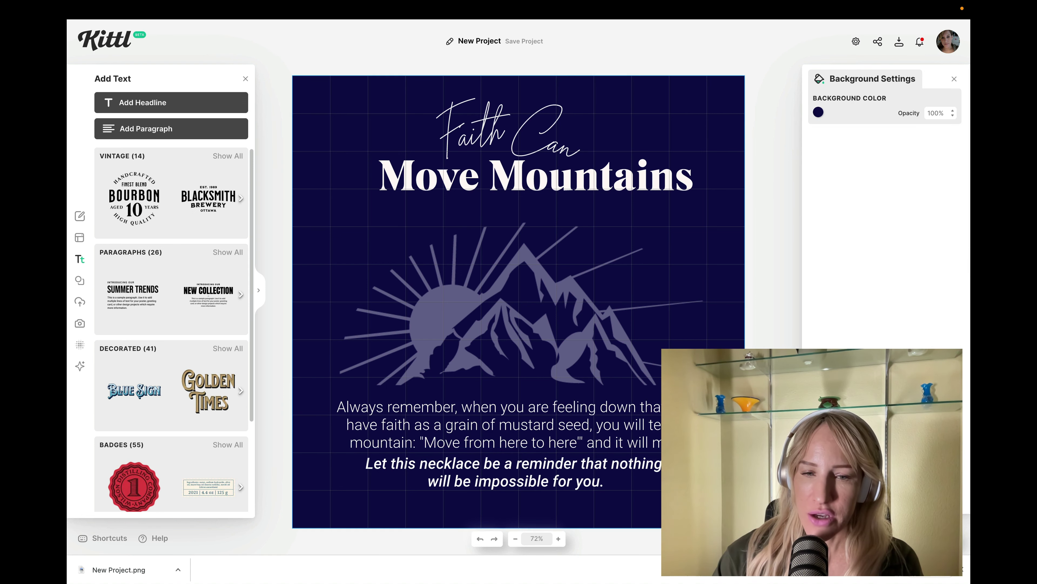
- Shift the italic closing lines, the message paragraph and the mountain graphic slightly down the card
{"action": "left_click", "coordinate": [622, 476]}
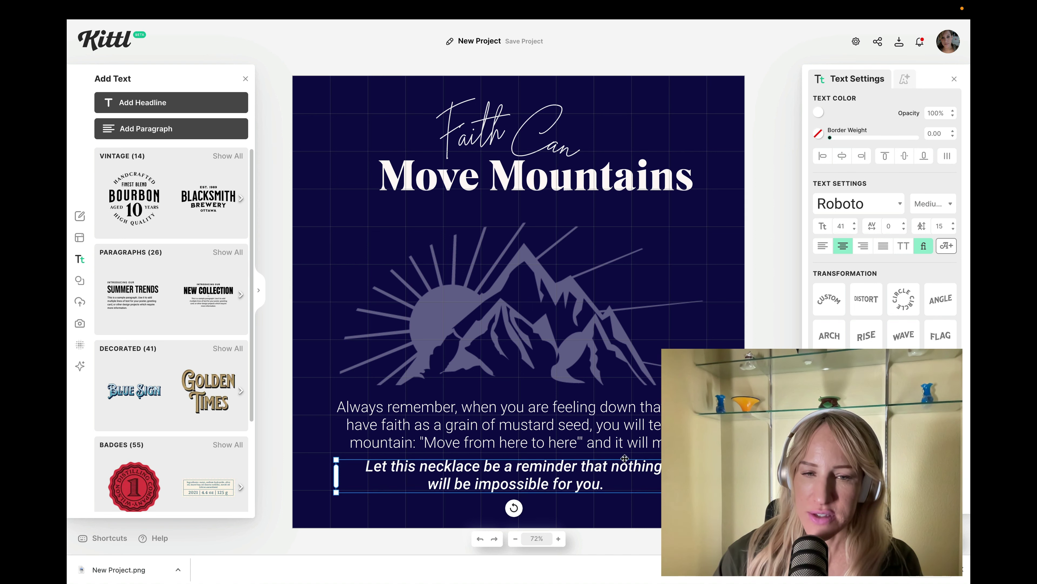
{"action": "left_click_drag", "start_coordinate": [622, 440], "coordinate": [621, 445]}
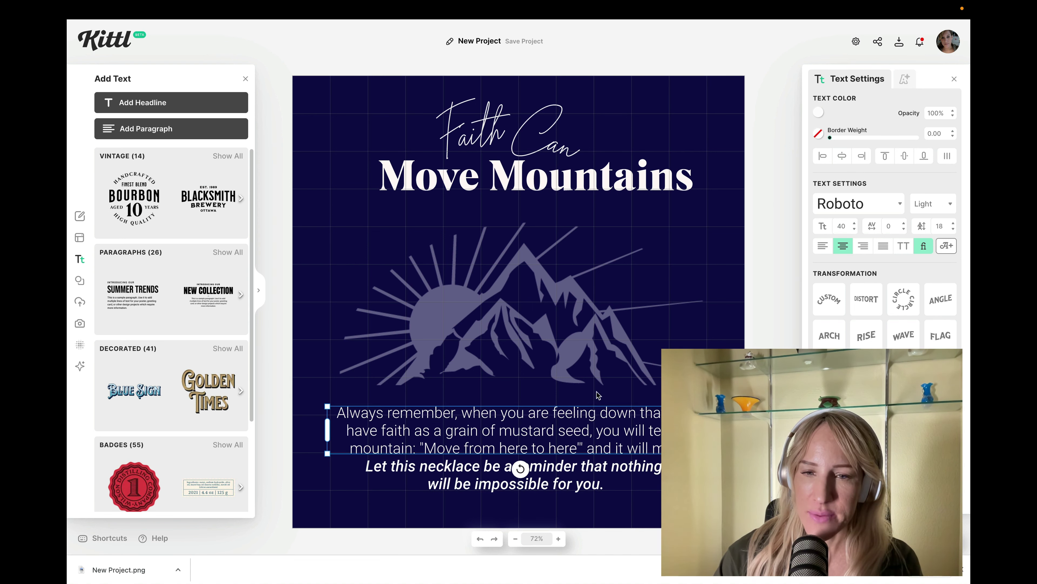
{"action": "left_click_drag", "start_coordinate": [596, 370], "coordinate": [592, 383]}
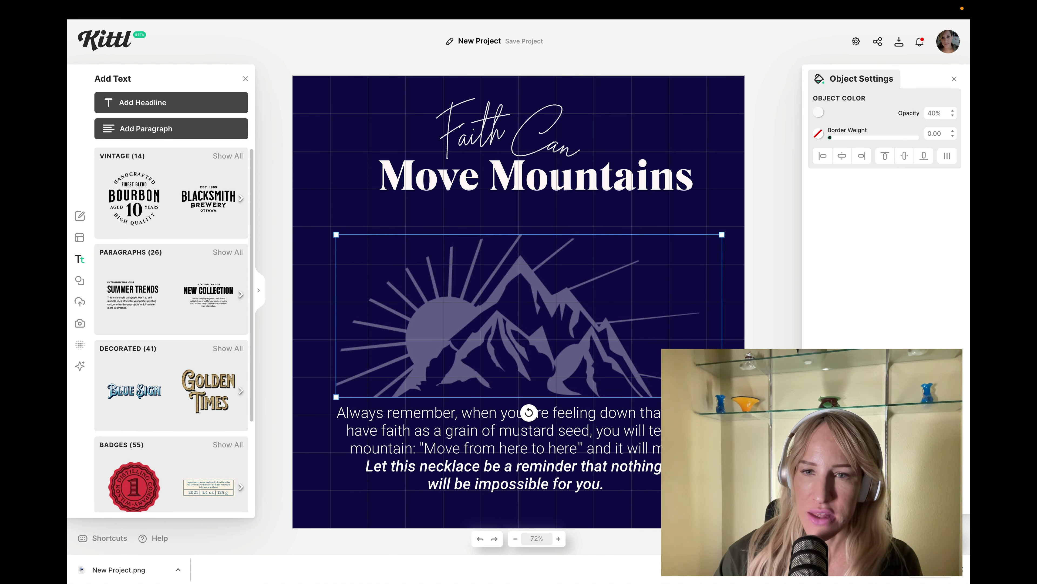
{"action": "left_click", "coordinate": [657, 206]}
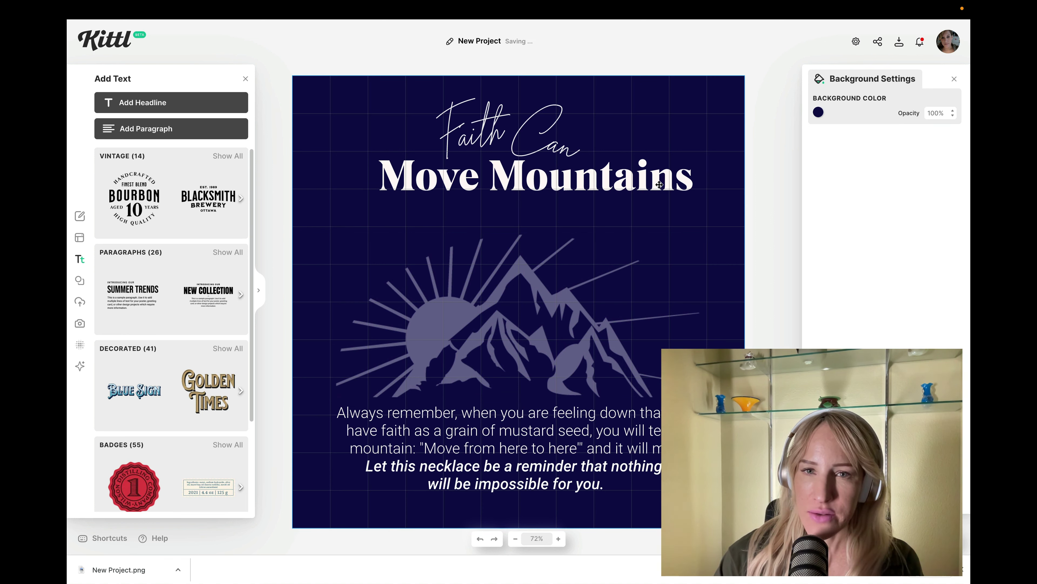
- Nudge the "Faith Can" and "Move Mountains" titles slightly upward
{"action": "left_click_drag", "start_coordinate": [546, 146], "coordinate": [550, 144]}
{"action": "left_click", "coordinate": [548, 184]}
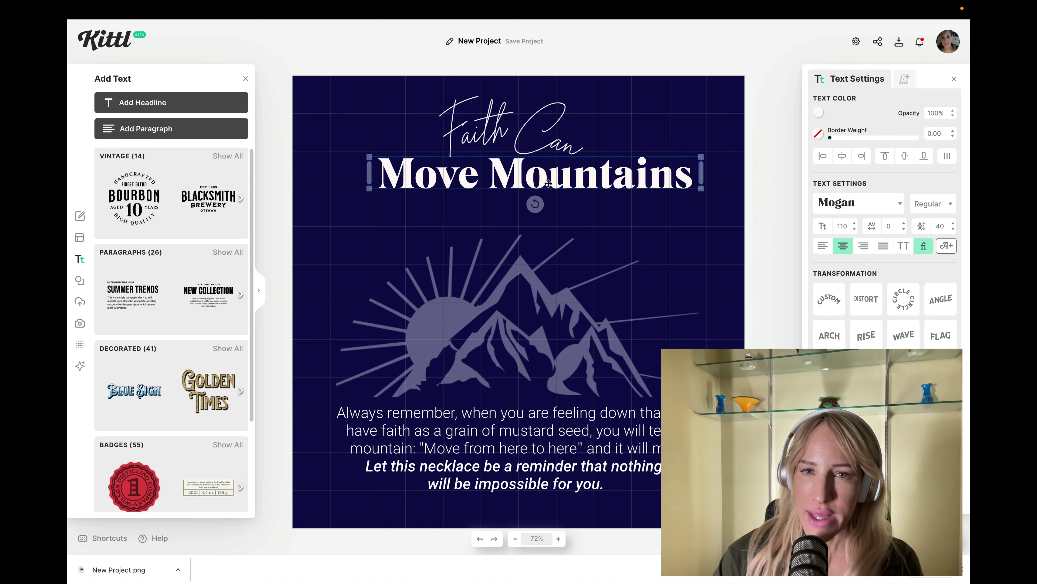
{"action": "left_click", "coordinate": [620, 244]}
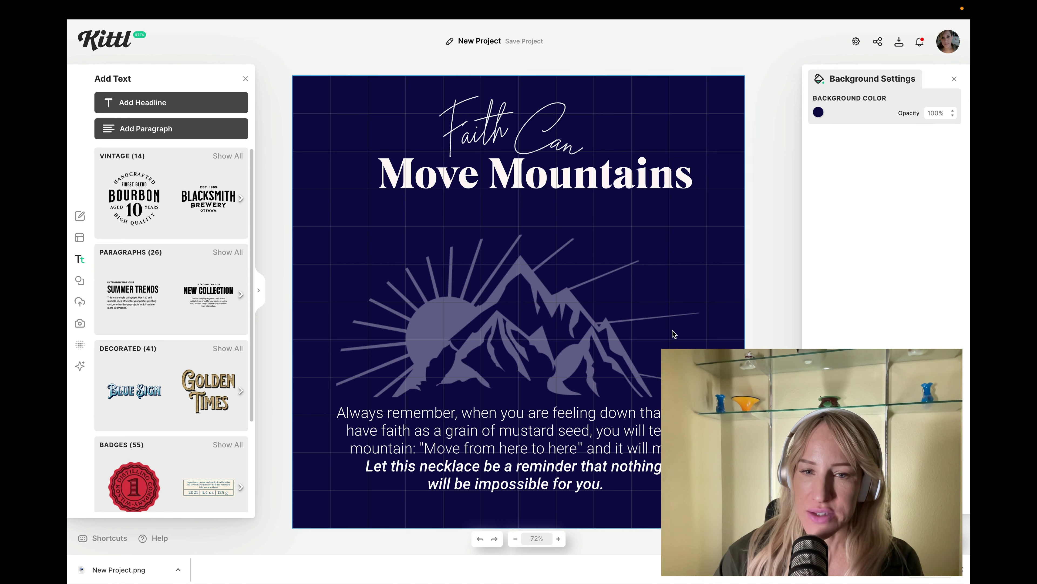
- Move the sun-and-mountain graphic slightly right to center it between the headline and the message paragraph
{"action": "left_click", "coordinate": [583, 363]}
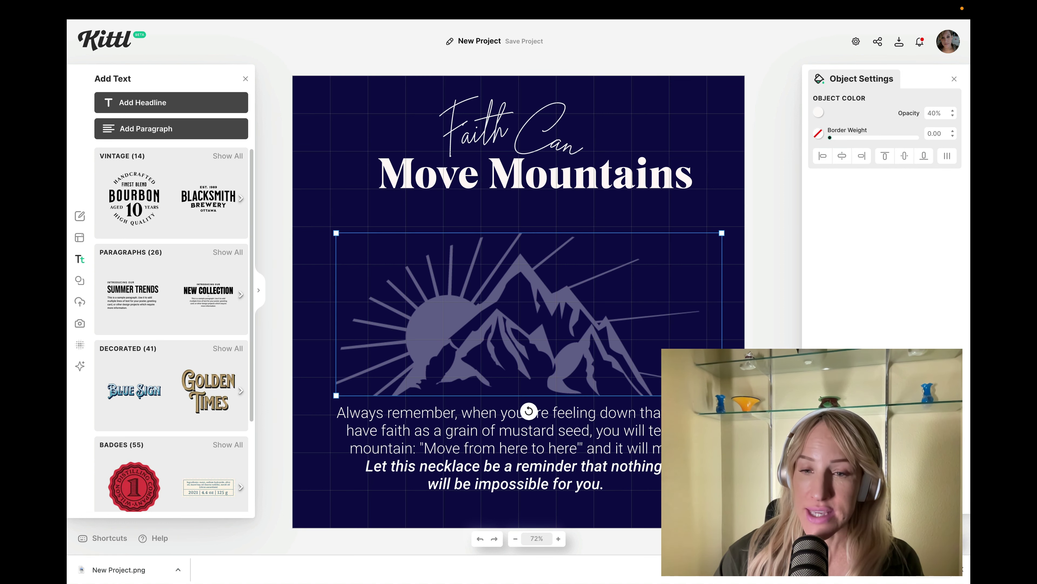
{"action": "left_click_drag", "start_coordinate": [621, 369], "coordinate": [630, 369]}
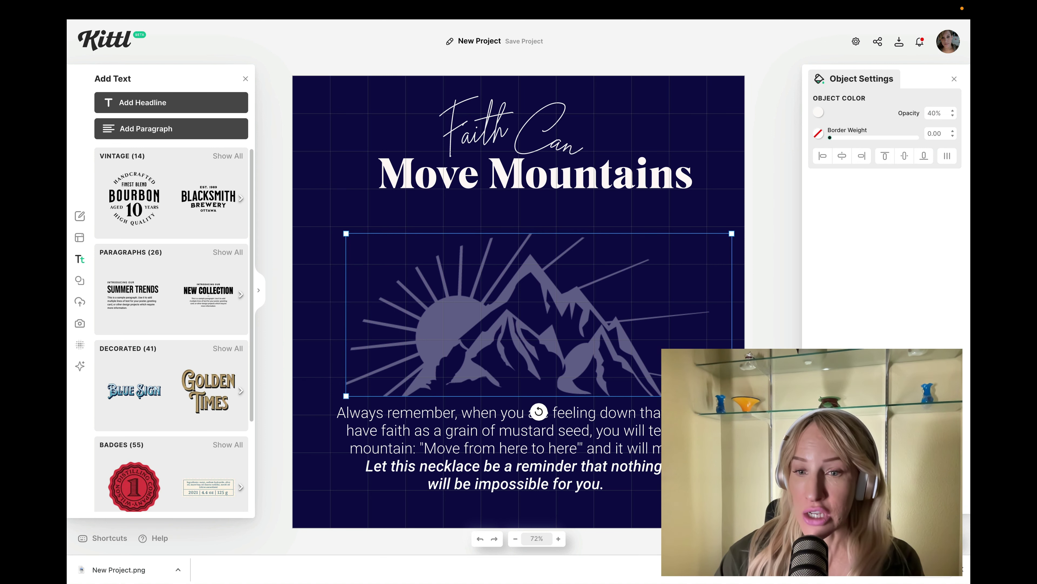
{"action": "left_click", "coordinate": [751, 142]}
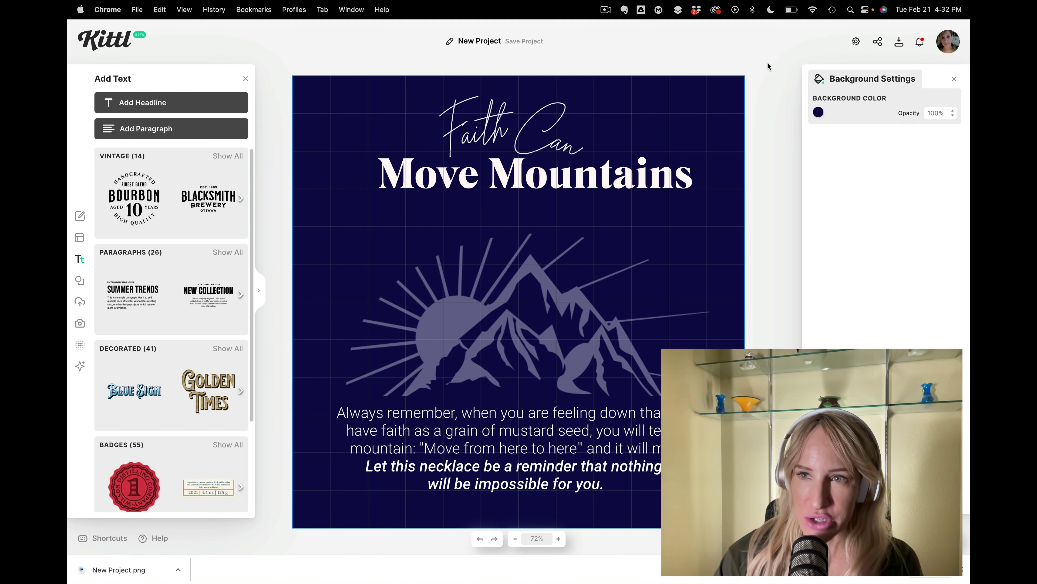
- Export the revised design as a 1200 × 1200 px PNG at 72 DPI and continue to the product assets in ShineOn
{"action": "left_click", "coordinate": [898, 46]}
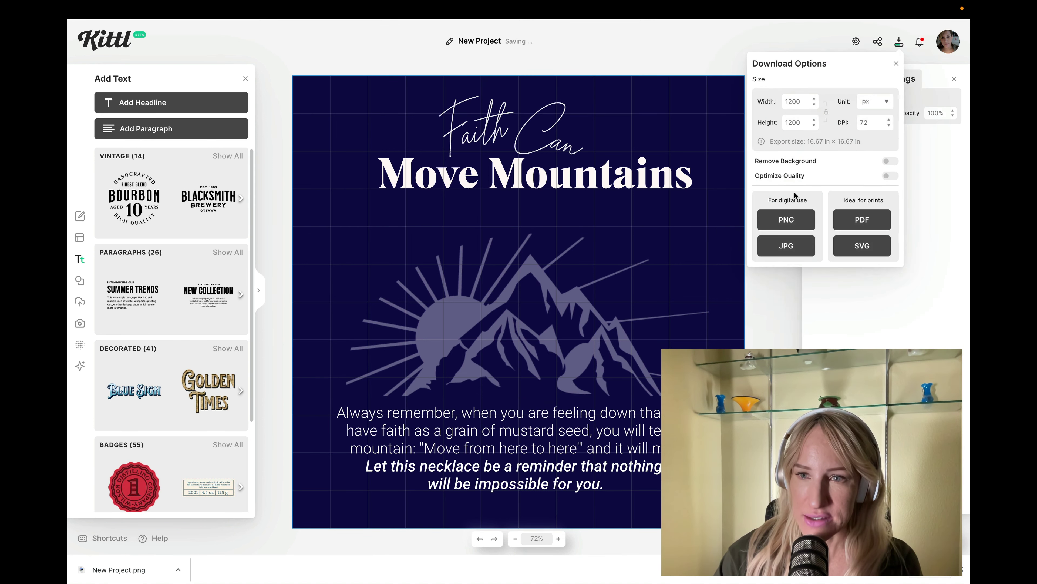
{"action": "left_click", "coordinate": [786, 219]}
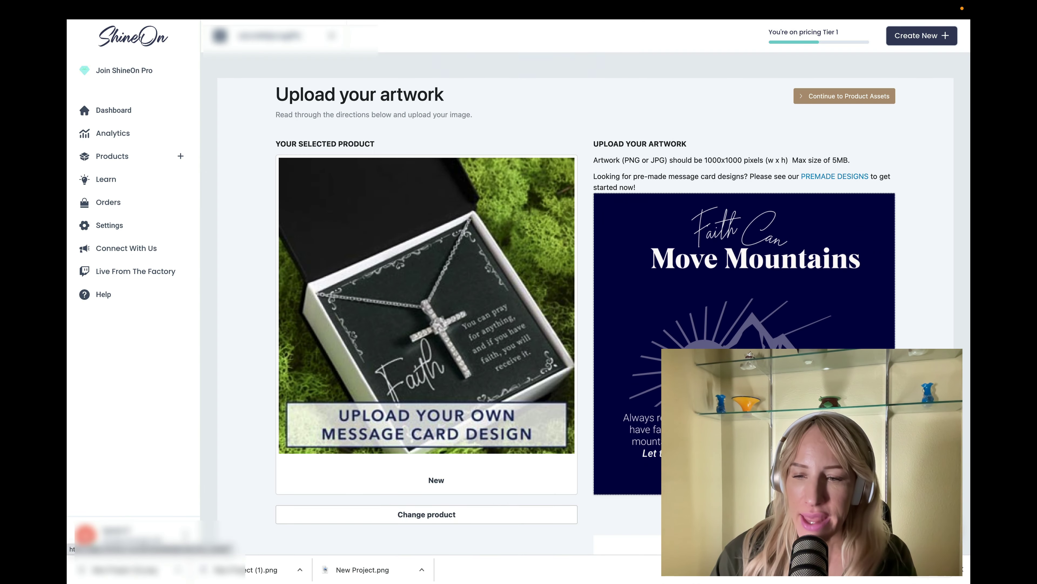
{"action": "left_click", "coordinate": [844, 96]}
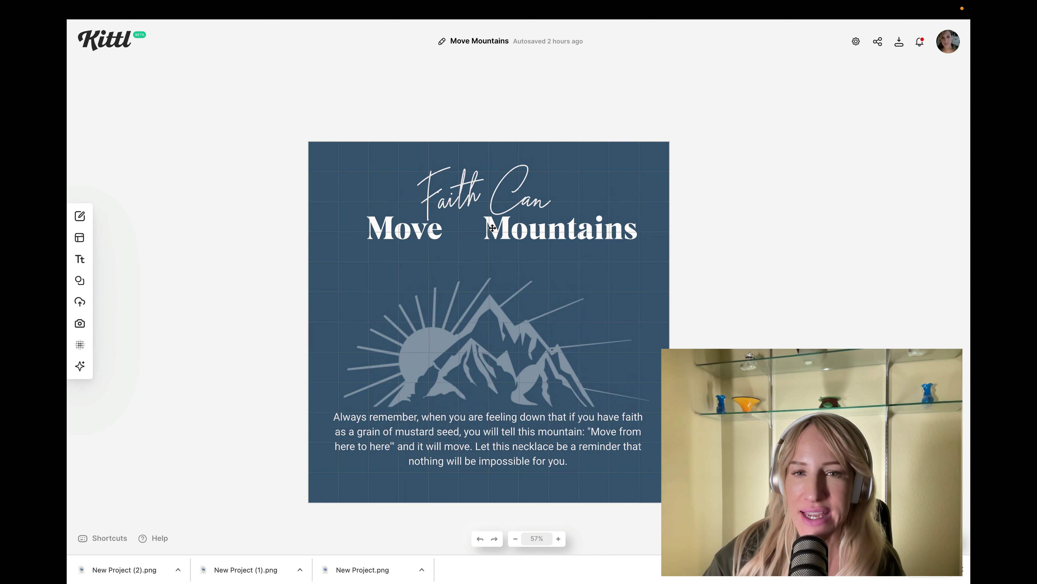
- In Kittl's Move Mountains project, browse the T-Shirts and Posters design templates and view the other template categories
{"action": "left_click", "coordinate": [498, 185]}
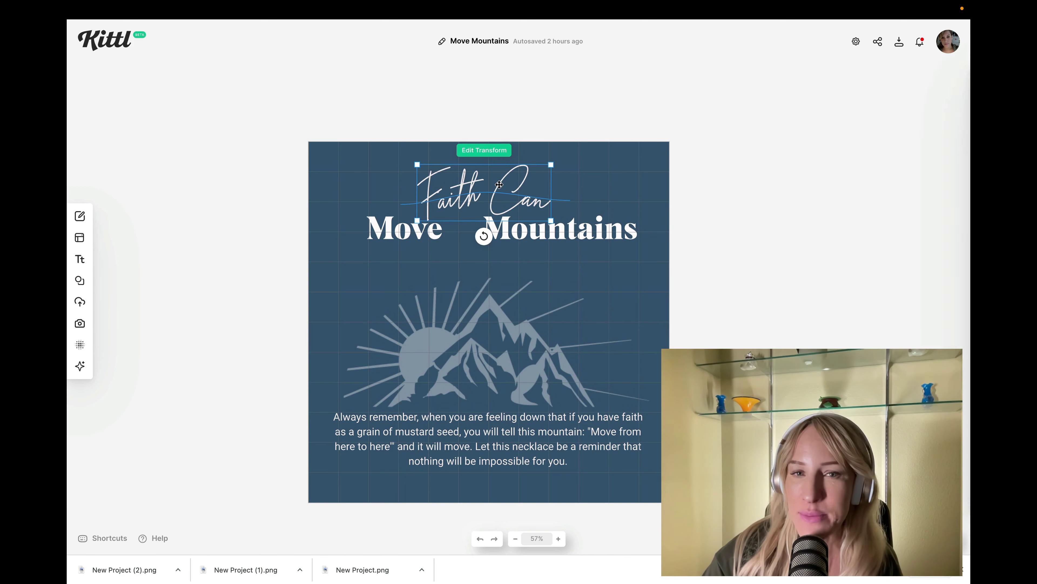
{"action": "left_click", "coordinate": [83, 240]}
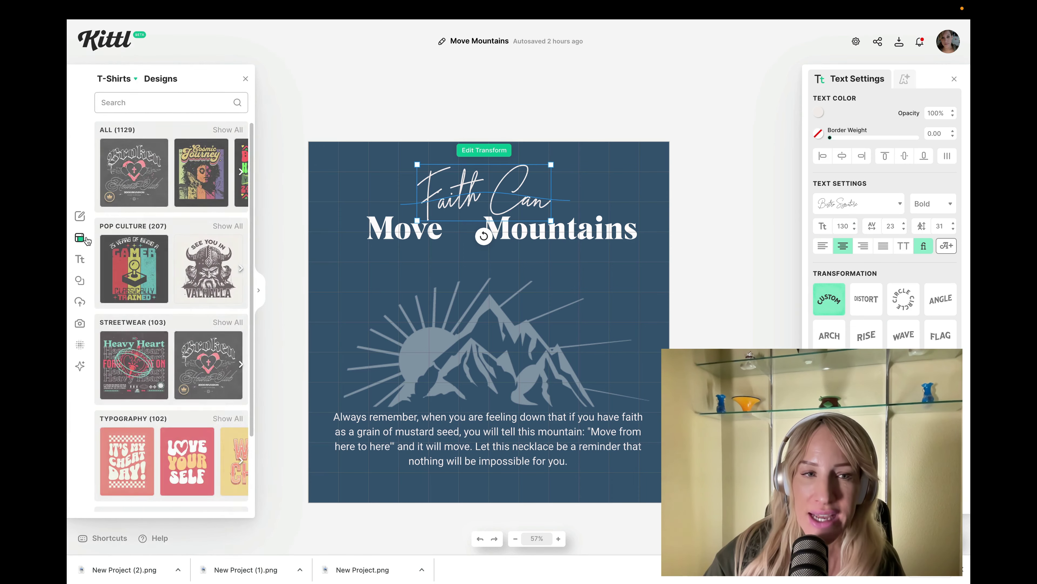
{"action": "scroll", "coordinate": [181, 311], "scroll_direction": "down", "scroll_amount": 6}
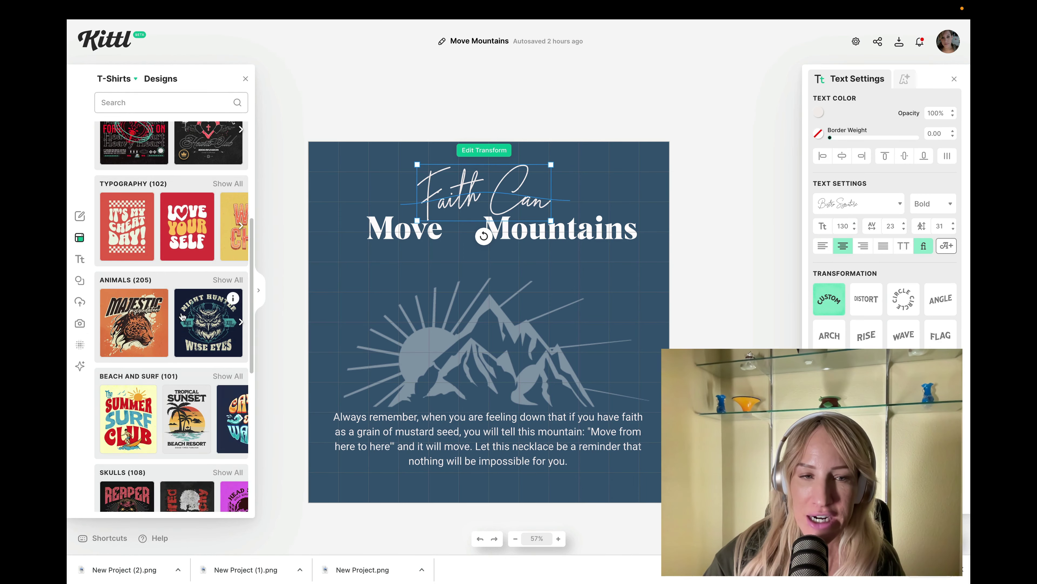
{"action": "left_click", "coordinate": [135, 80]}
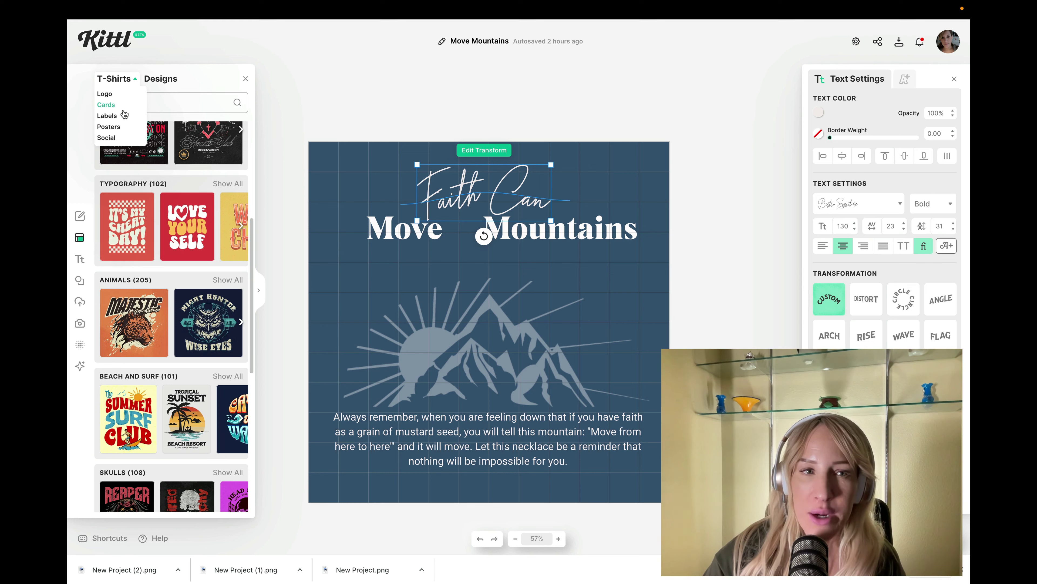
{"action": "left_click", "coordinate": [119, 126]}
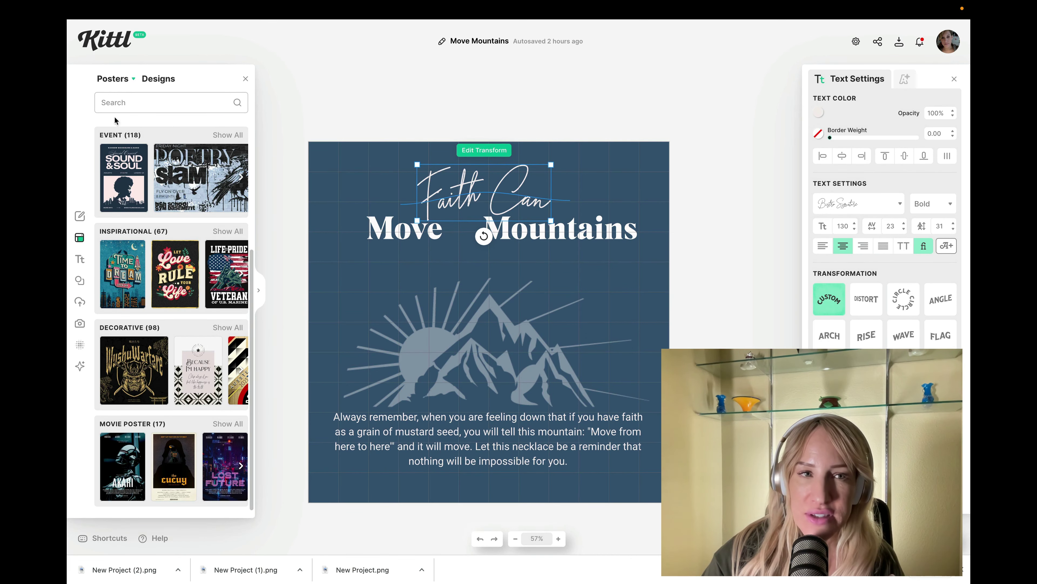
{"action": "left_click", "coordinate": [119, 80]}
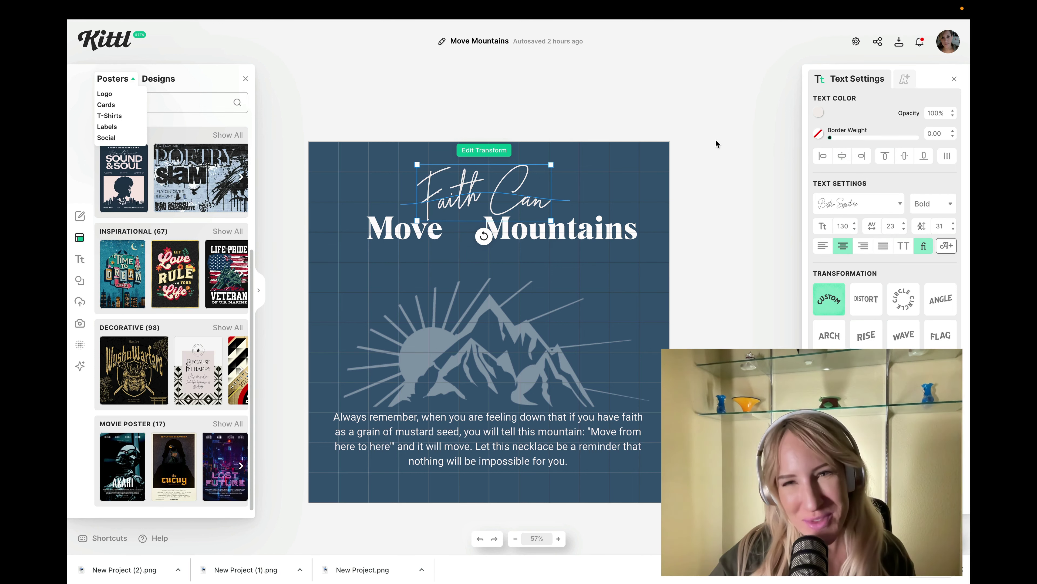
{"action": "mouse_move", "coordinate": [613, 4]}
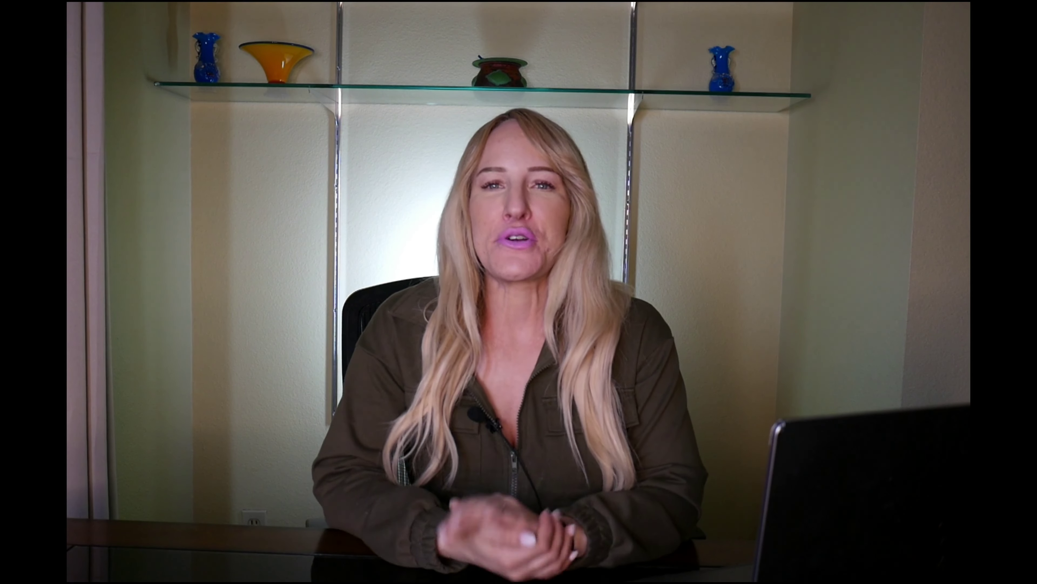